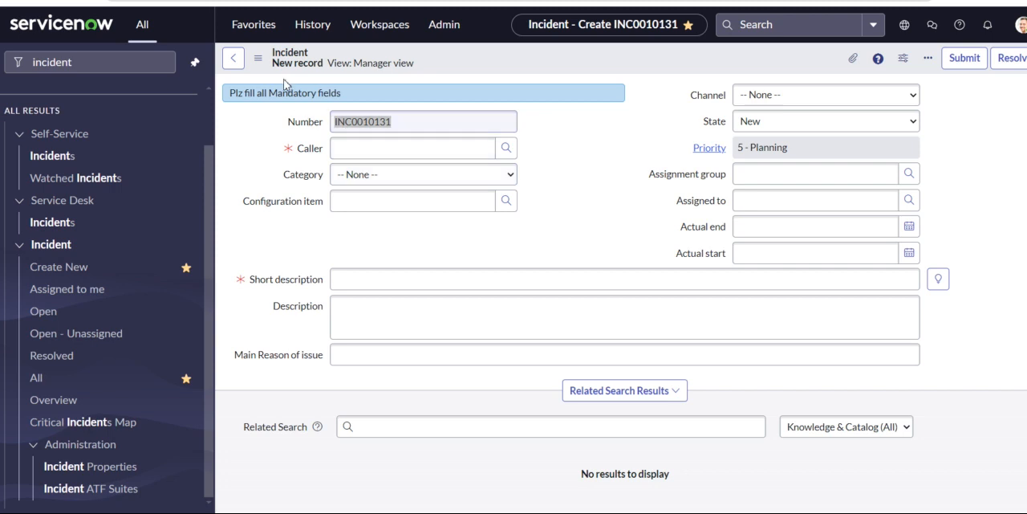
{"action": "left_click", "coordinate": [258, 58]}
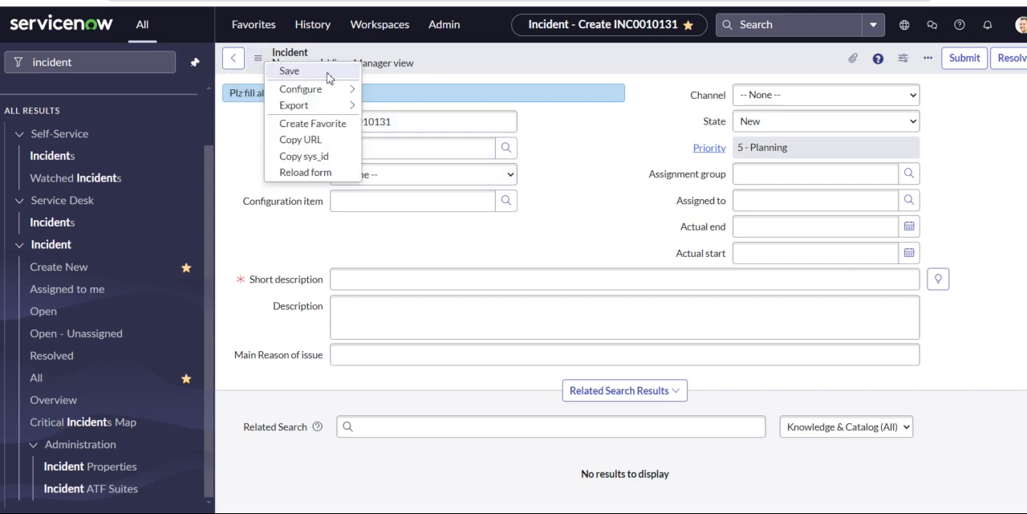
{"action": "left_click", "coordinate": [581, 174]}
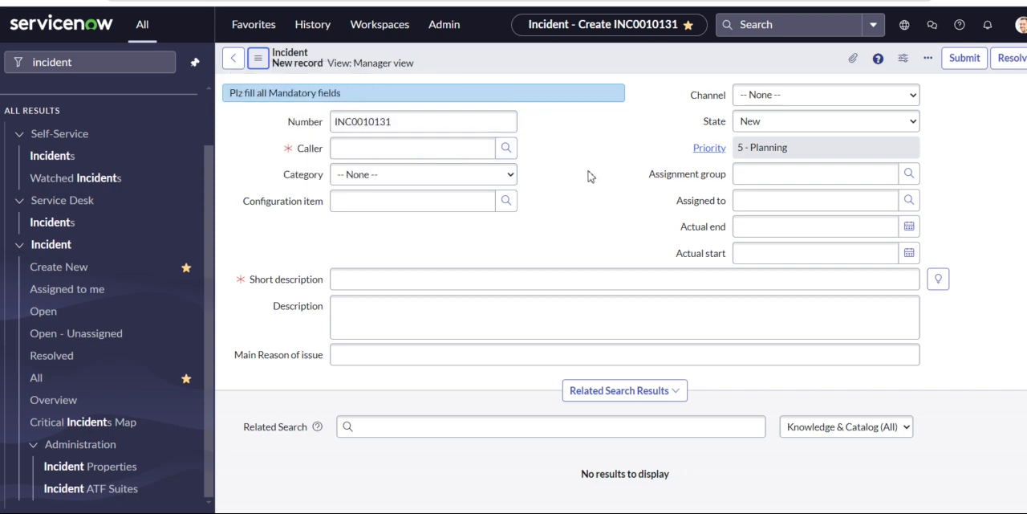
{"action": "left_click", "coordinate": [258, 58]}
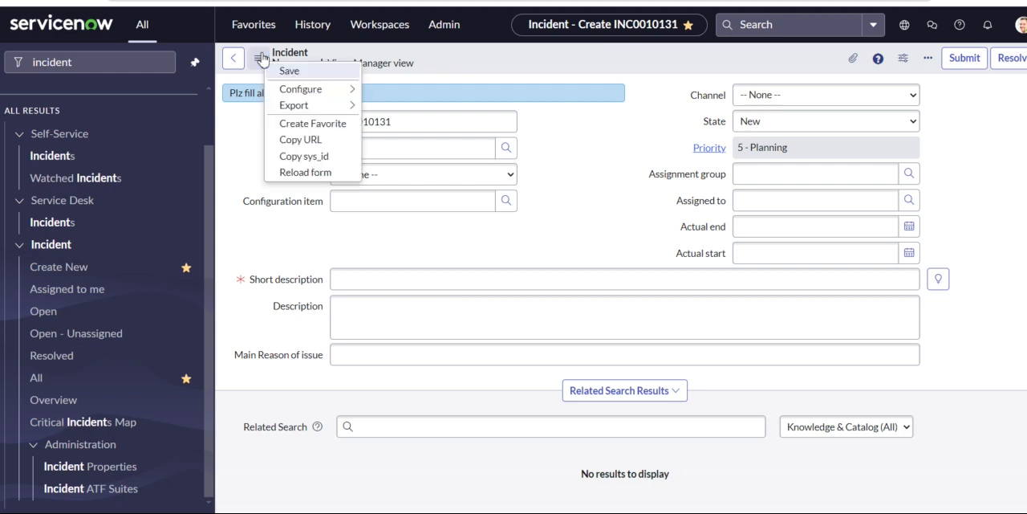
{"action": "mouse_move", "coordinate": [344, 105]}
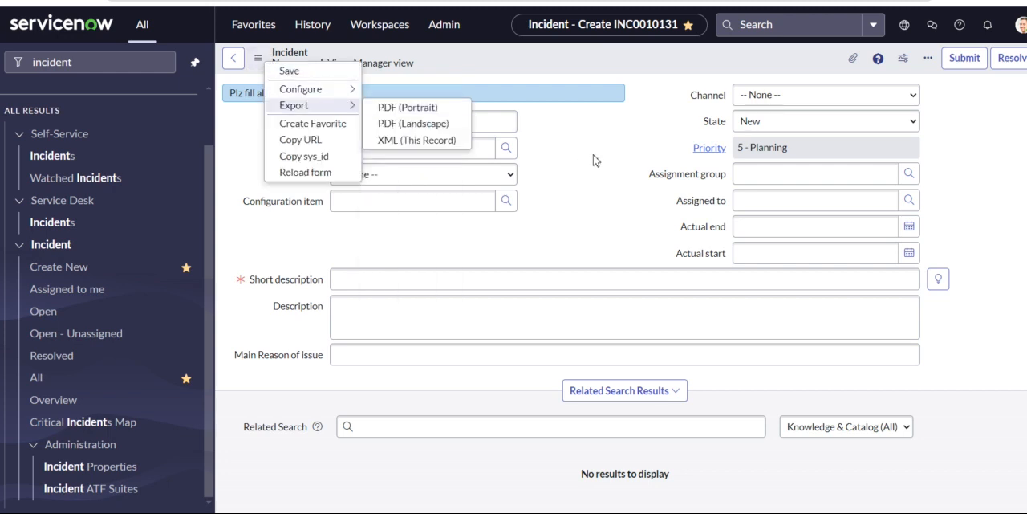
{"action": "key", "text": "Escape"}
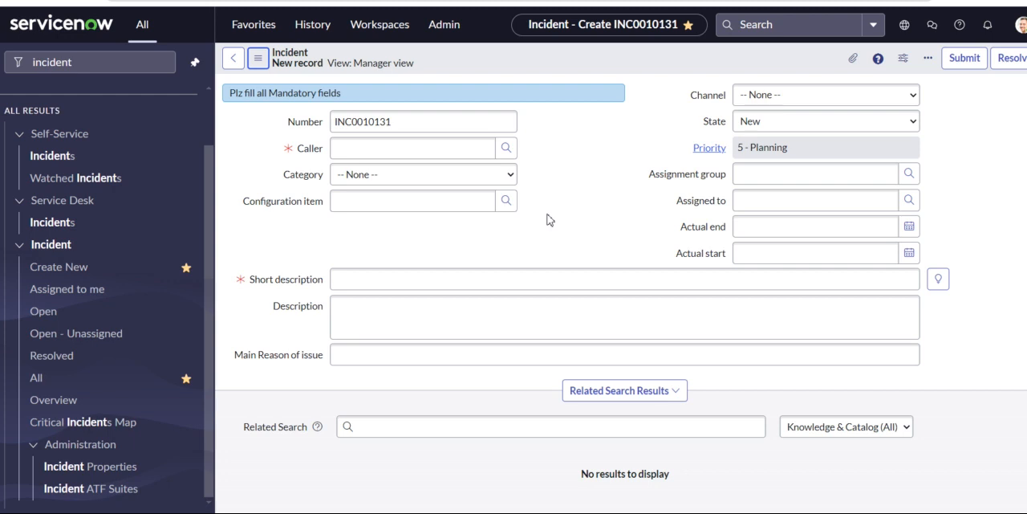
{"action": "scroll", "coordinate": [573, 206], "scroll_direction": "down", "scroll_amount": 1}
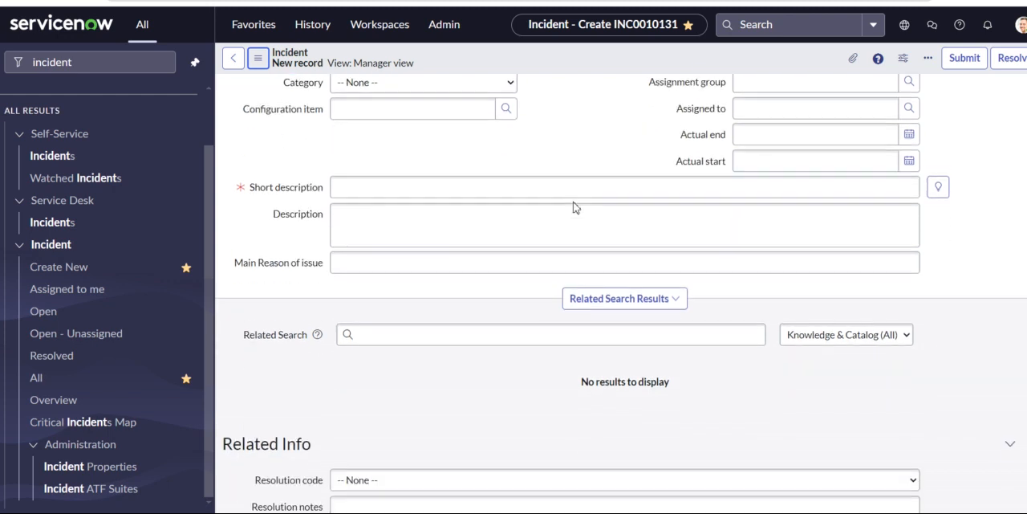
{"action": "scroll", "coordinate": [573, 206], "scroll_direction": "up", "scroll_amount": 1}
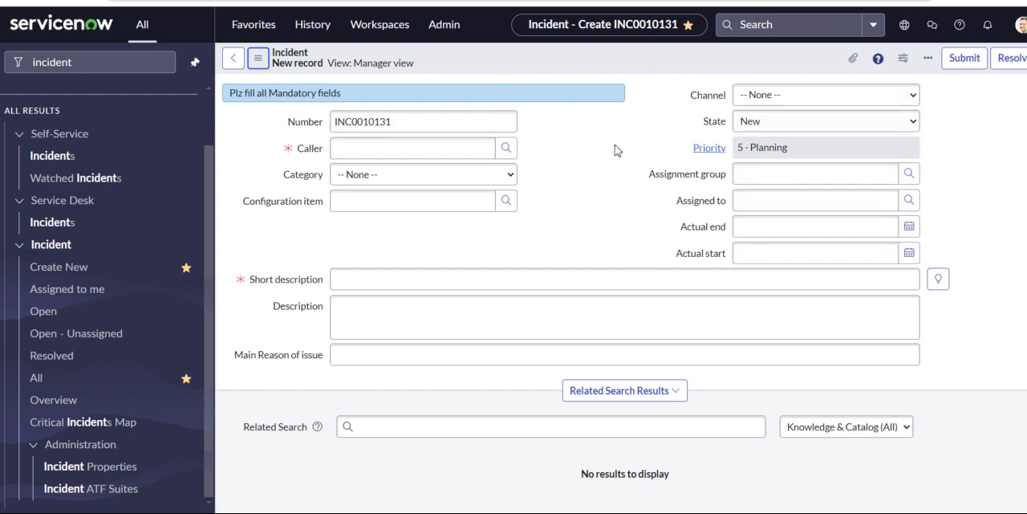
Try to open the Form Layout configuration for the Incident form.
{"action": "right_click", "coordinate": [542, 66]}
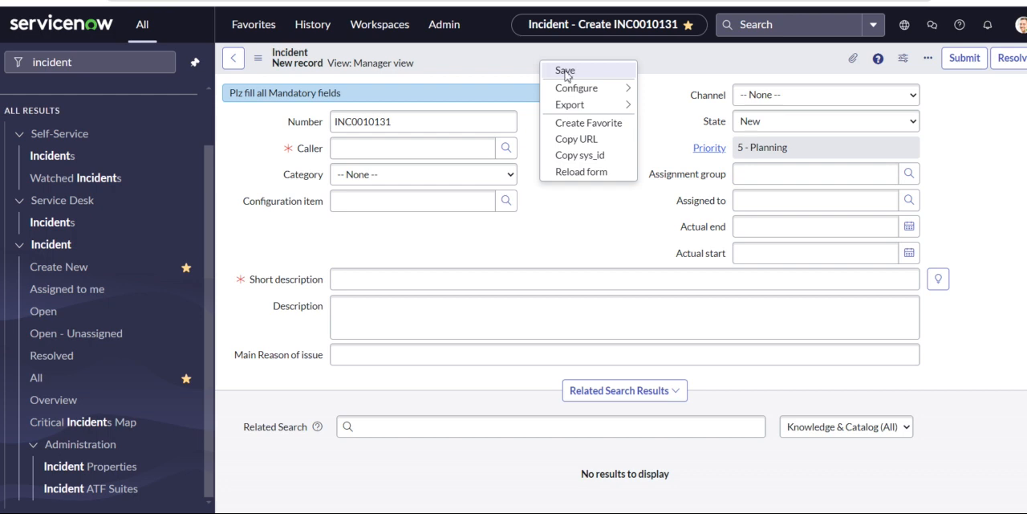
{"action": "mouse_move", "coordinate": [601, 89]}
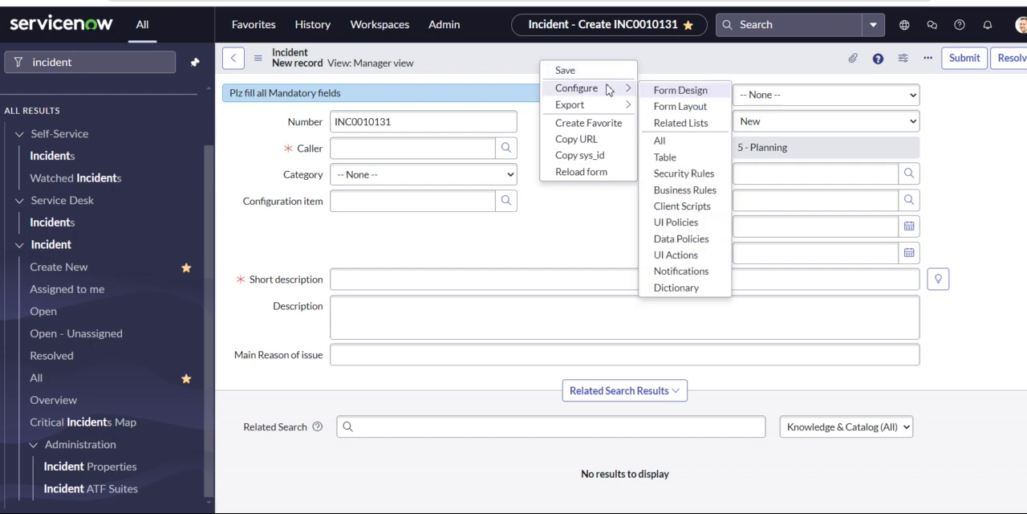
{"action": "left_click", "coordinate": [670, 107]}
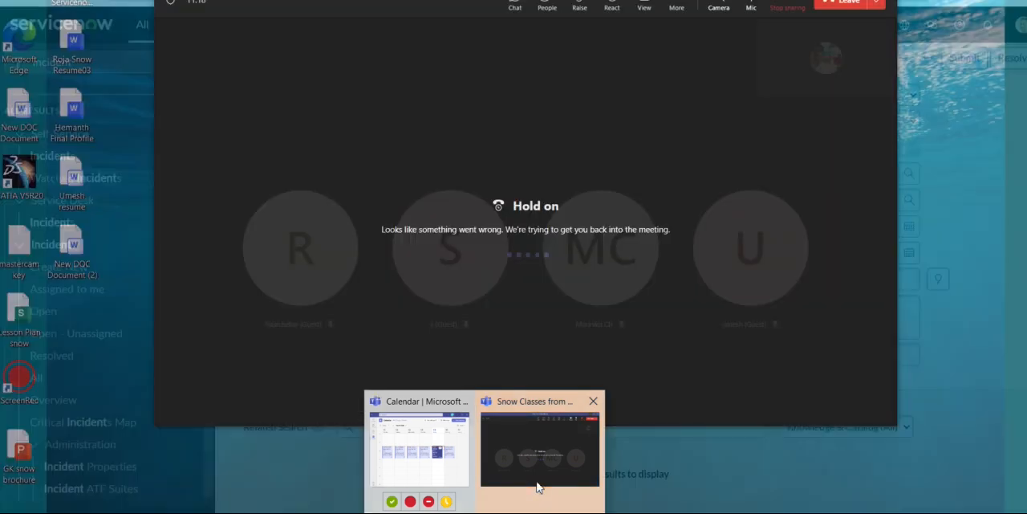
Check the Teams meeting window and connect the computer to the Galaxy F12 phone's Wi-Fi hotspot.
{"action": "left_click", "coordinate": [538, 486]}
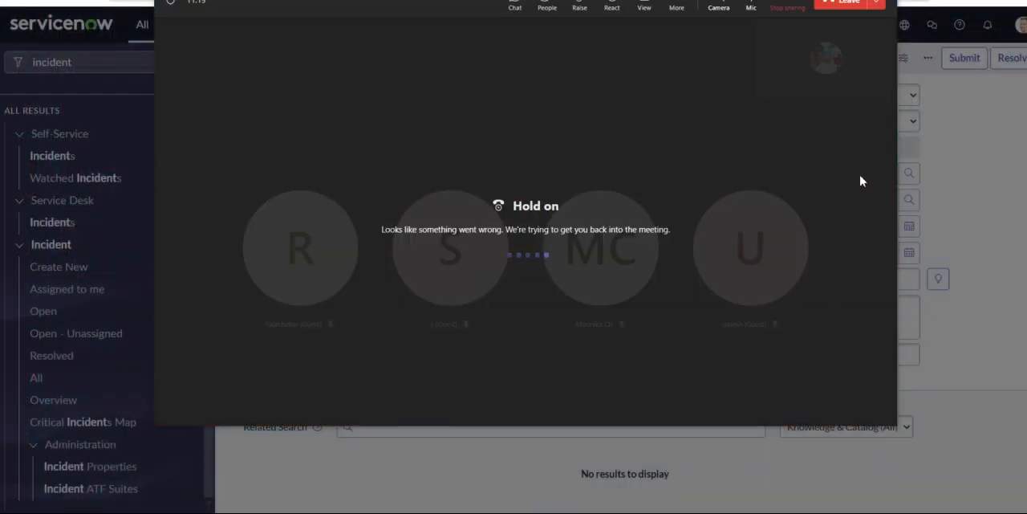
{"action": "left_click", "coordinate": [814, 1]}
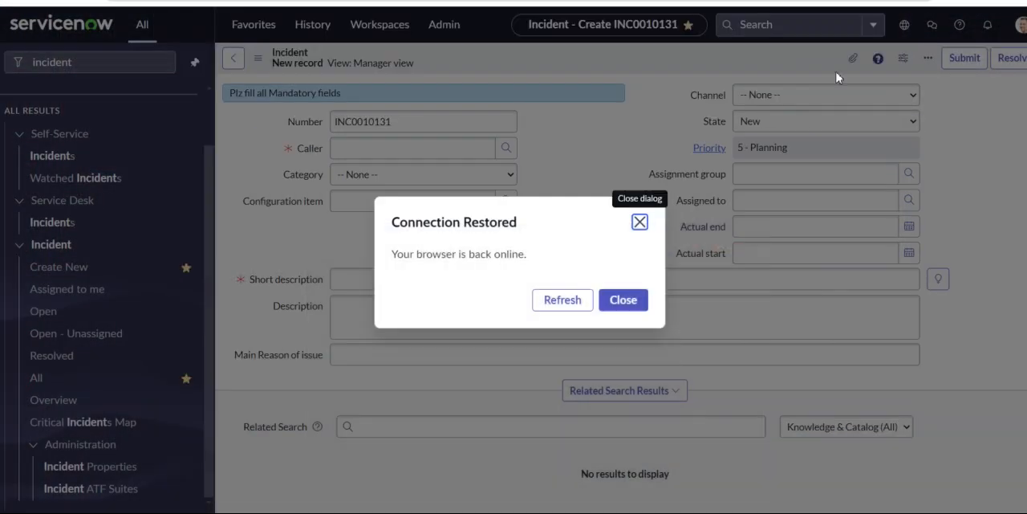
{"action": "left_click", "coordinate": [978, 512]}
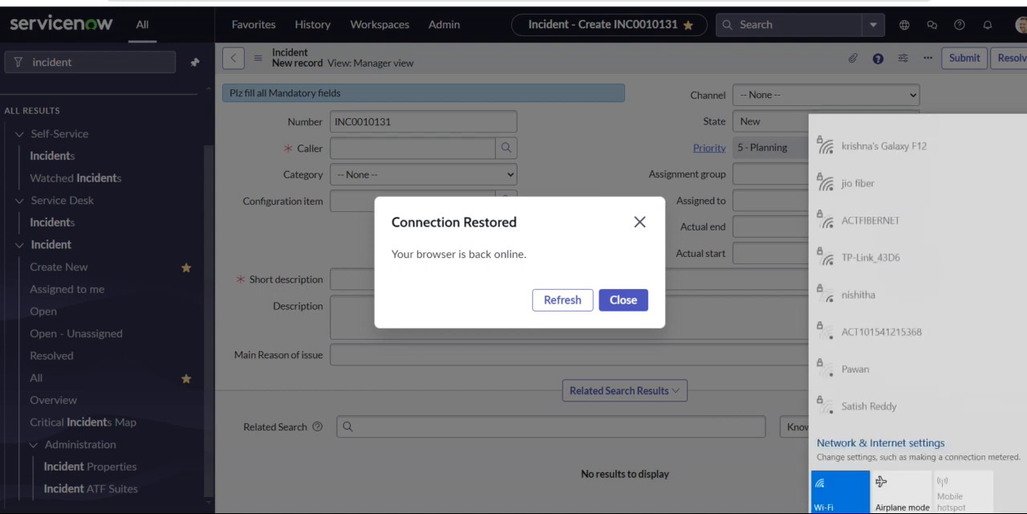
{"action": "left_click", "coordinate": [908, 152]}
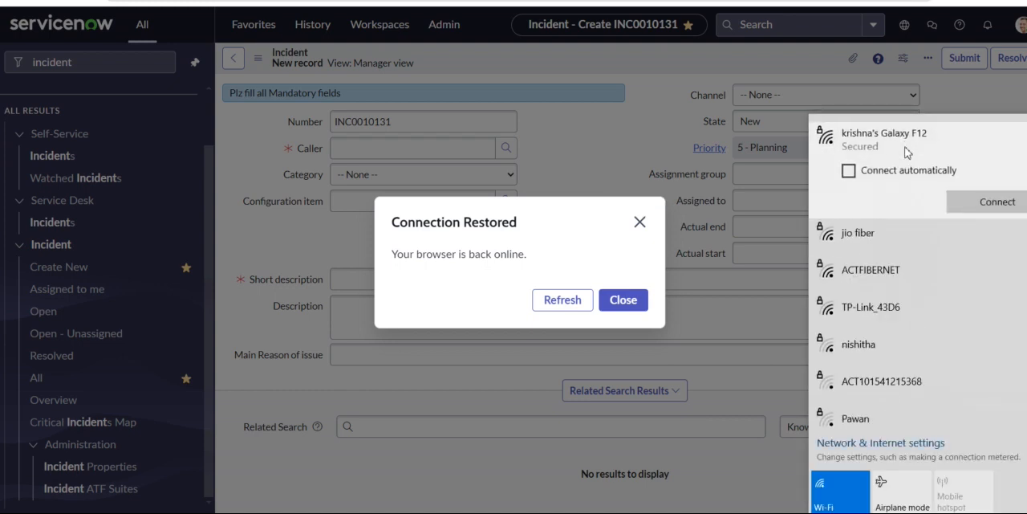
{"action": "left_click", "coordinate": [986, 210]}
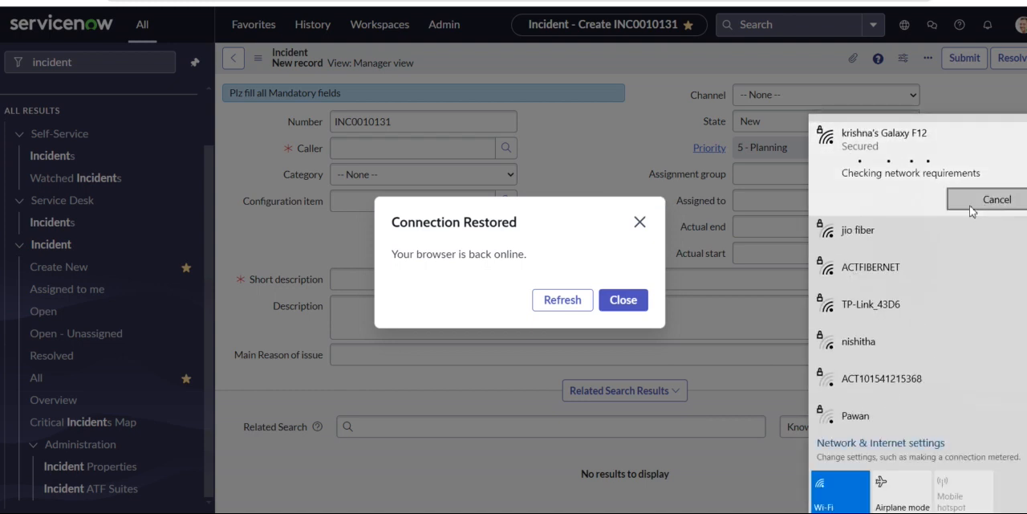
{"action": "left_click", "coordinate": [699, 70]}
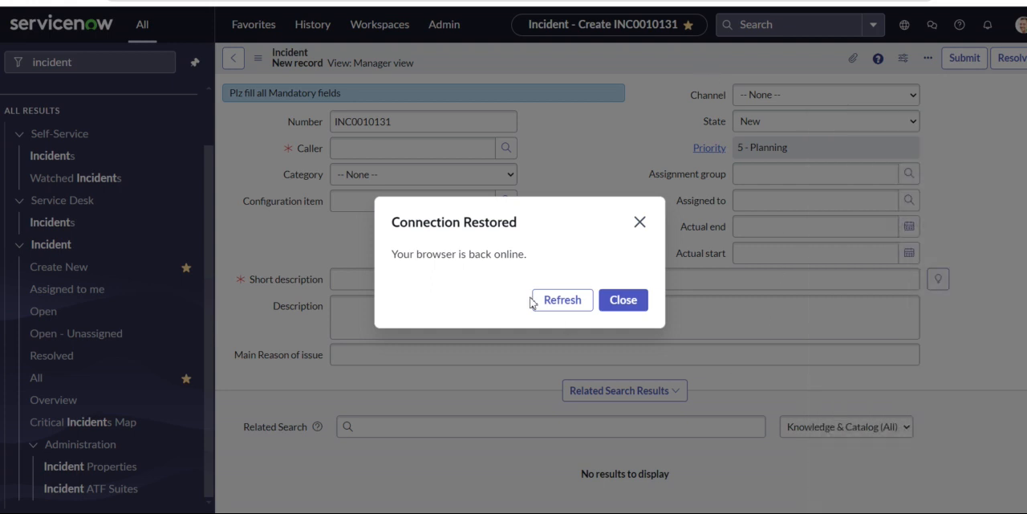
Refresh the incident page and check the status of the Wi-Fi connection.
{"action": "left_click", "coordinate": [565, 301]}
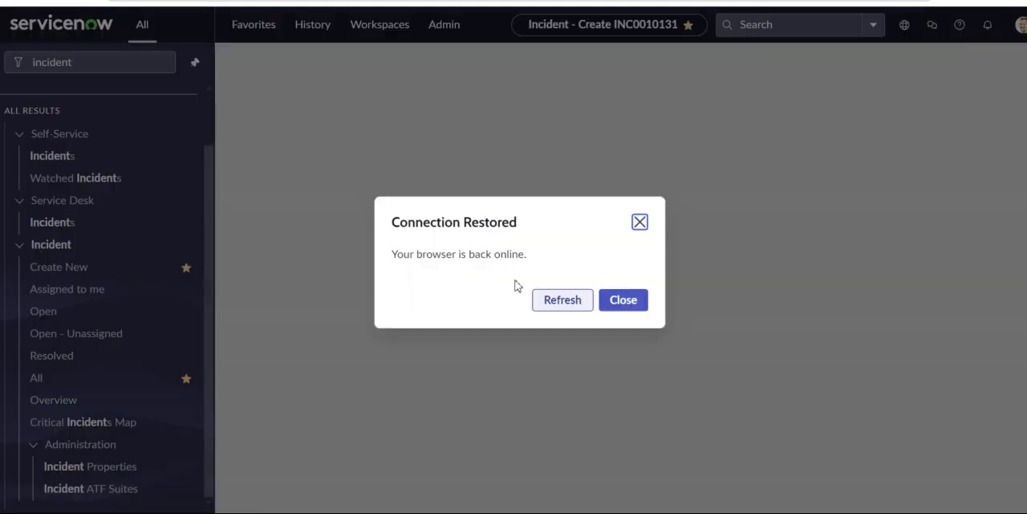
{"action": "left_click", "coordinate": [573, 301]}
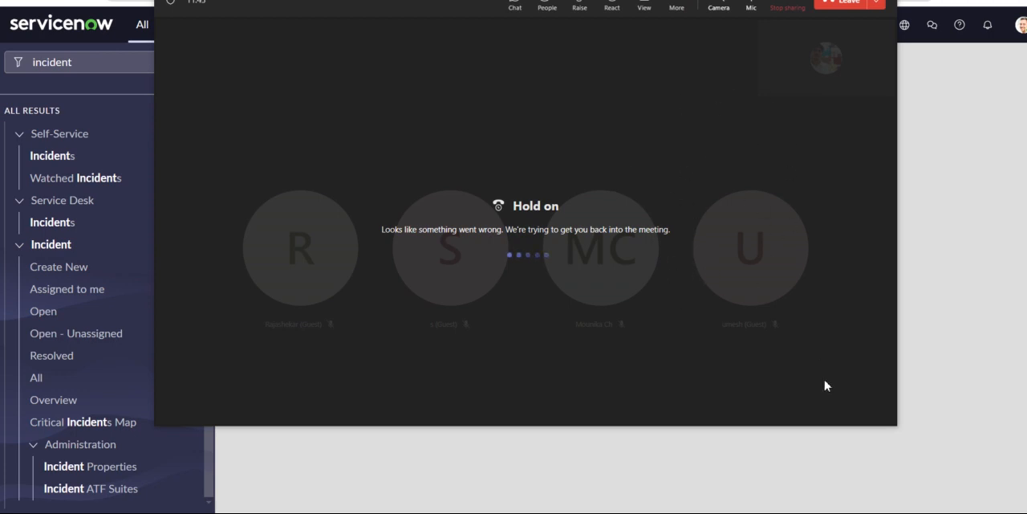
{"action": "left_click", "coordinate": [943, 512]}
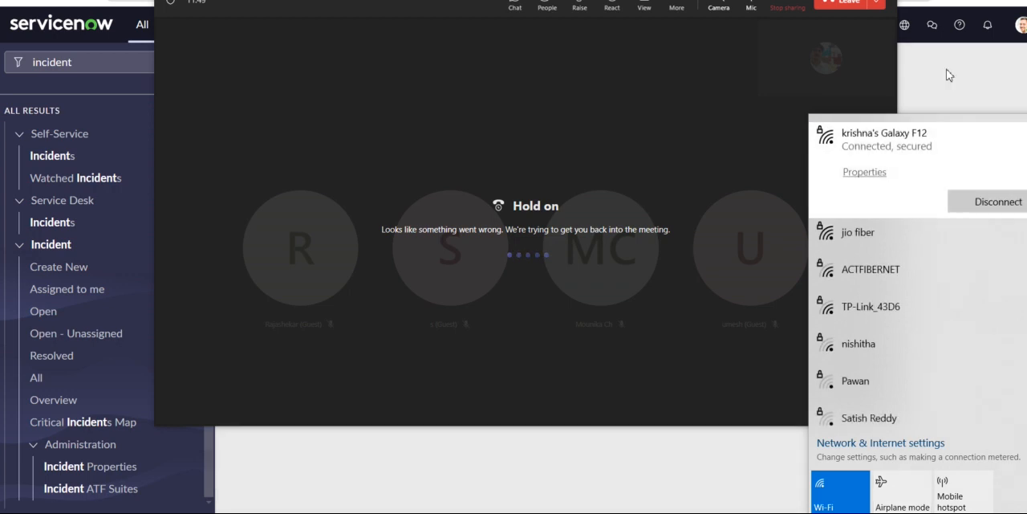
{"action": "left_click", "coordinate": [948, 75]}
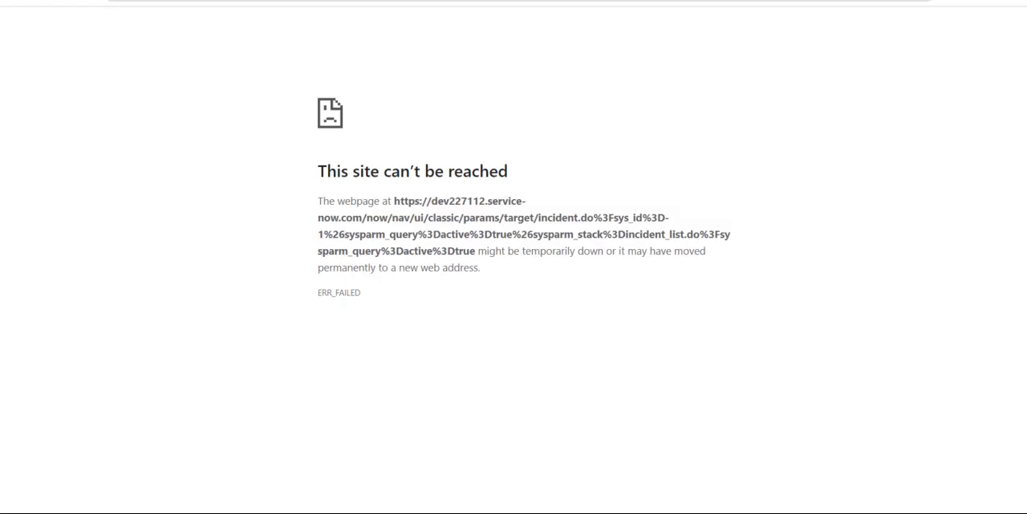
Reconnect the computer to the Galaxy F12 phone's Wi-Fi hotspot.
{"action": "left_click", "coordinate": [943, 512]}
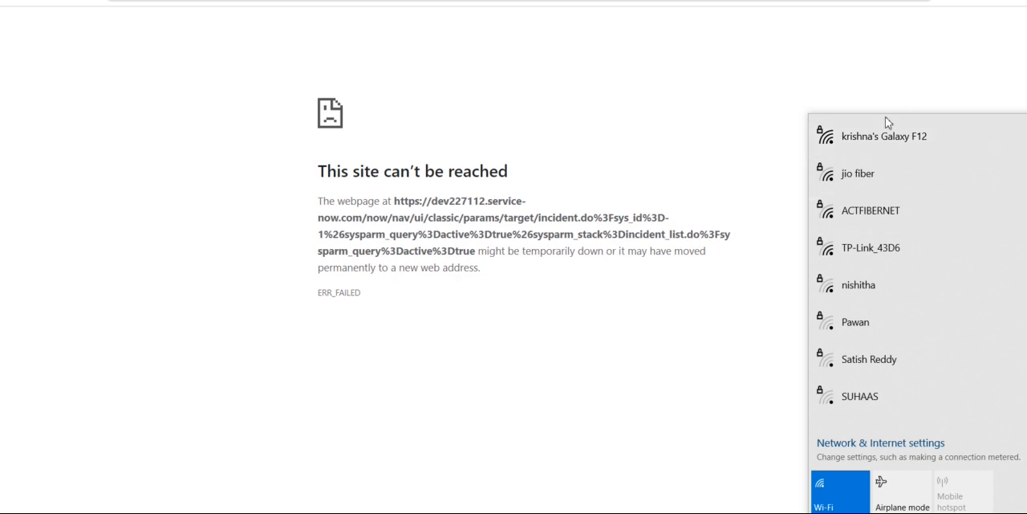
{"action": "left_click", "coordinate": [878, 136]}
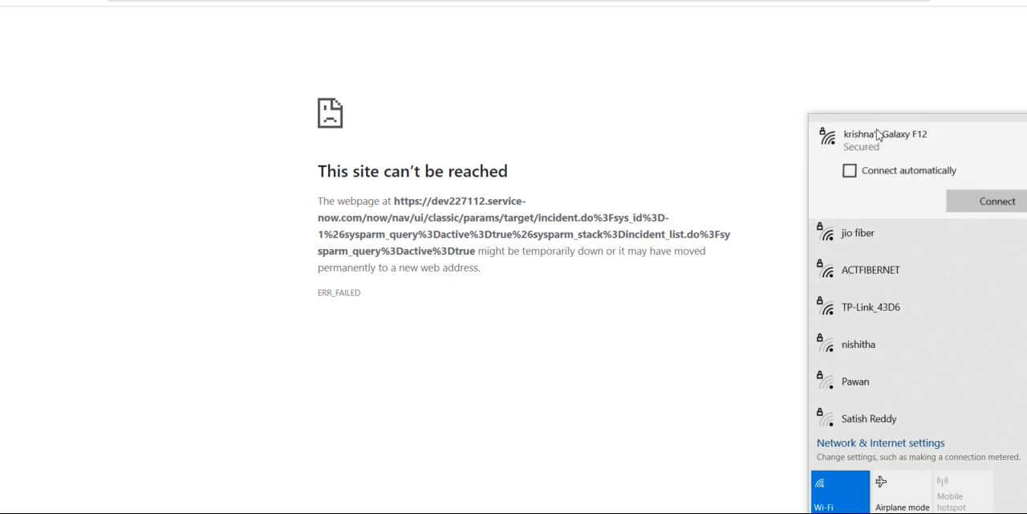
{"action": "left_click", "coordinate": [969, 202]}
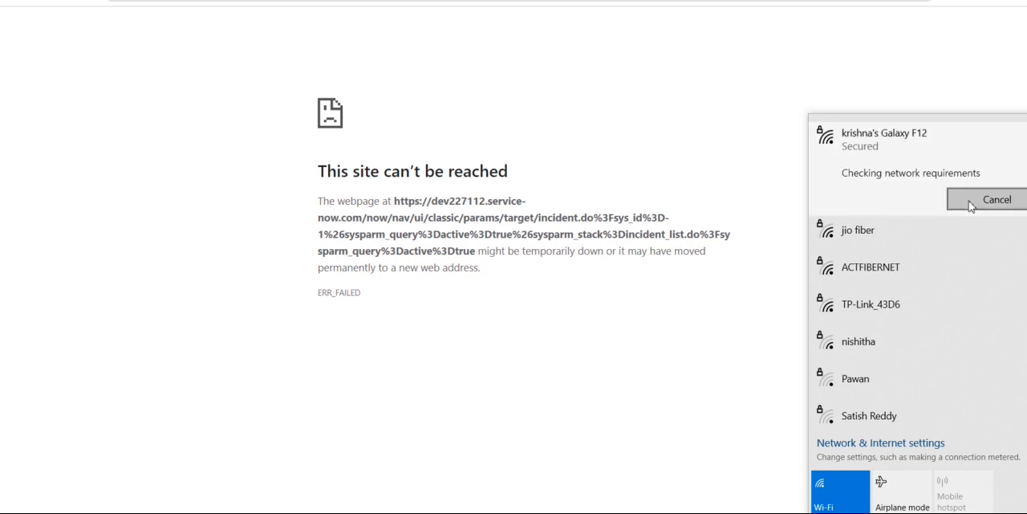
{"action": "left_click", "coordinate": [931, 82]}
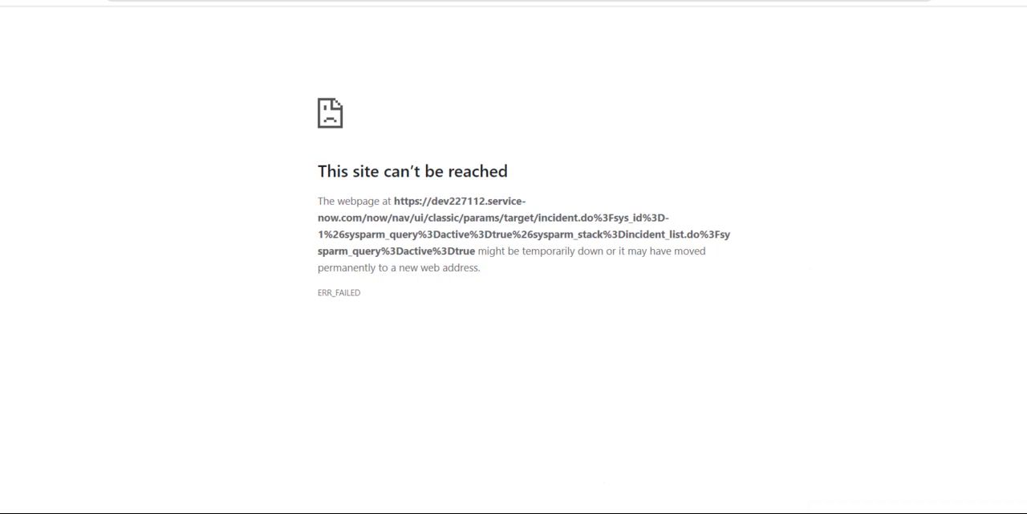
Switch to the Teams meeting, stop the current screen sharing and share the screen again.
{"action": "left_click", "coordinate": [541, 449]}
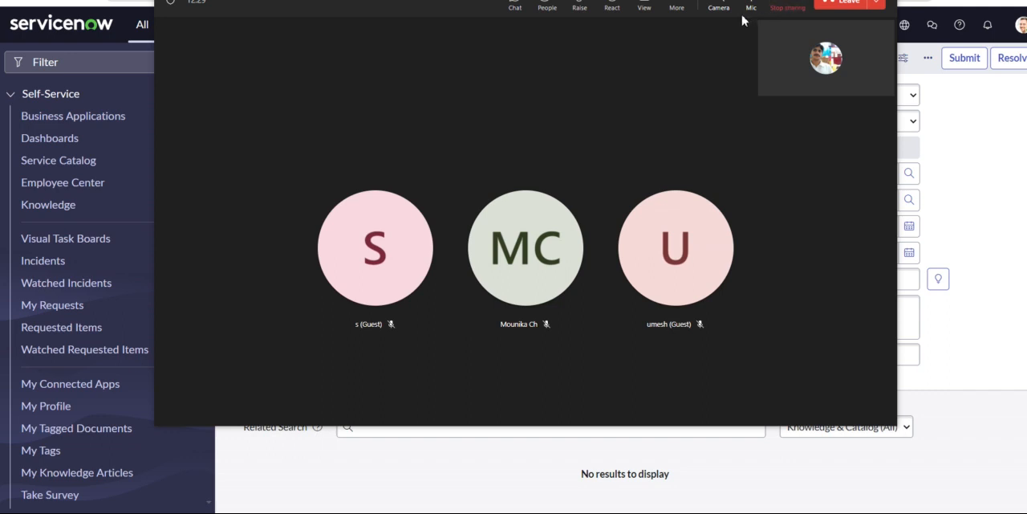
{"action": "left_click", "coordinate": [789, 10]}
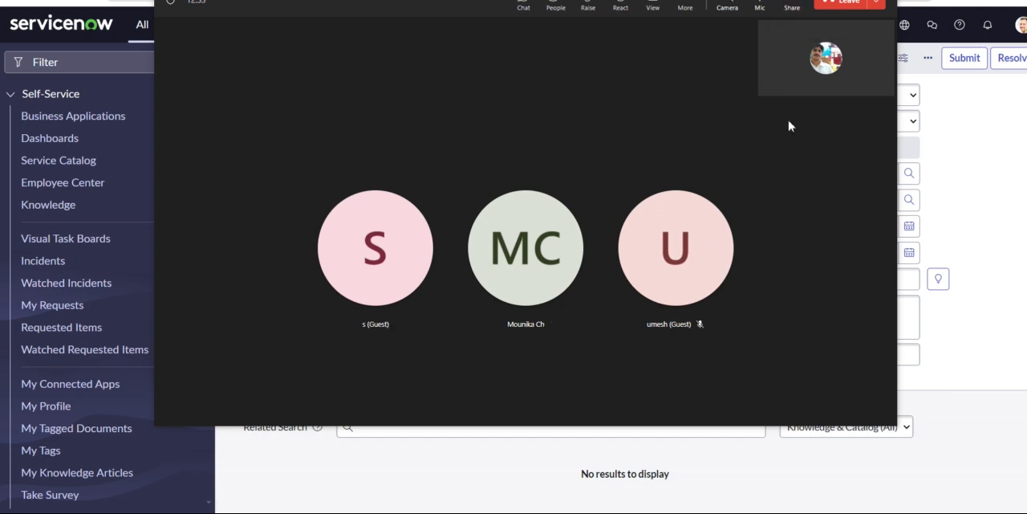
{"action": "left_click", "coordinate": [792, 8]}
{"action": "left_click", "coordinate": [654, 164]}
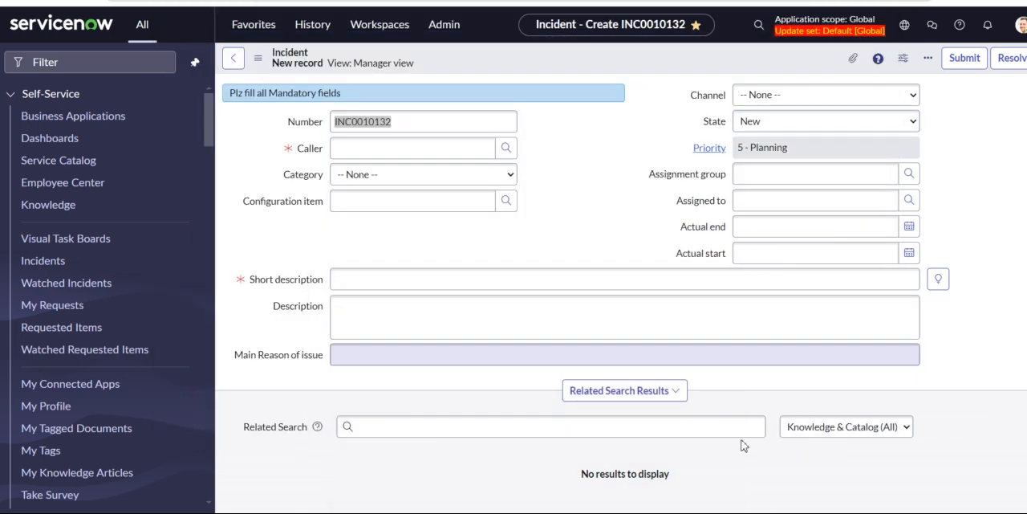
Open the Form Layout configuration for the Incident form in ServiceNow and briefly check the Teams meeting.
{"action": "right_click", "coordinate": [559, 61]}
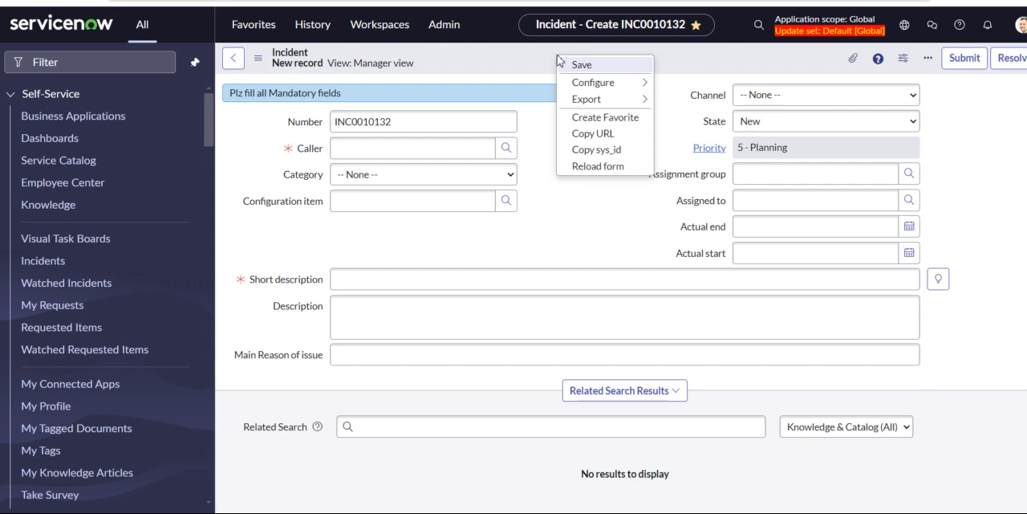
{"action": "mouse_move", "coordinate": [625, 85]}
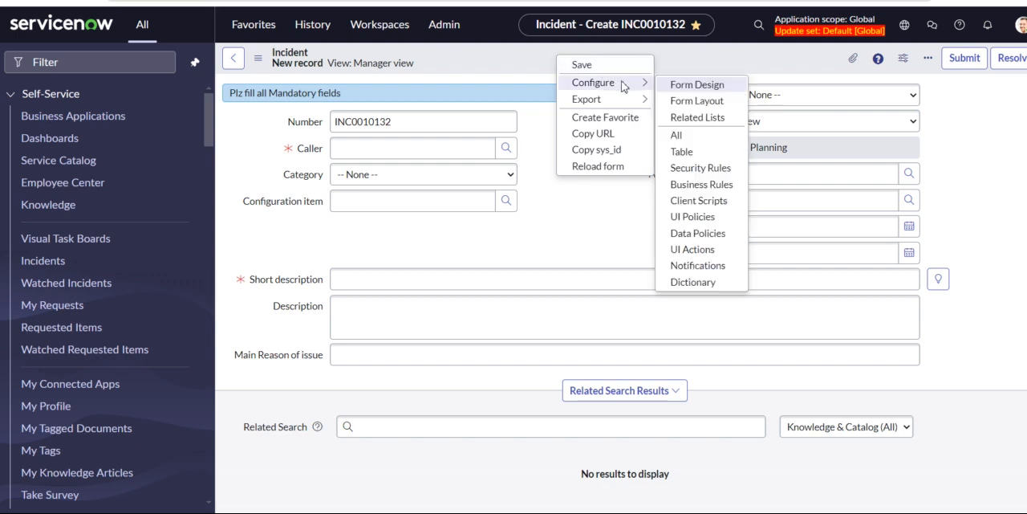
{"action": "left_click", "coordinate": [696, 101]}
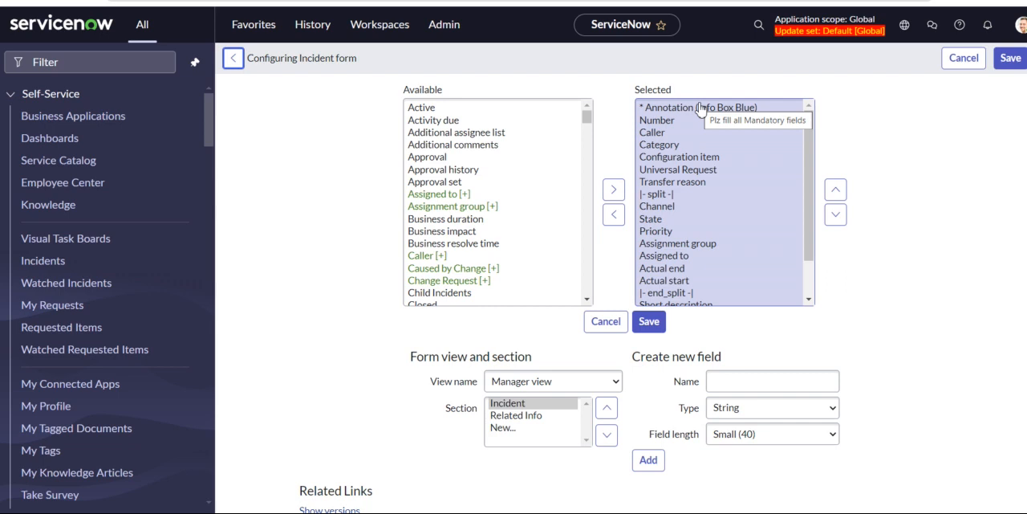
{"action": "left_click", "coordinate": [897, 447]}
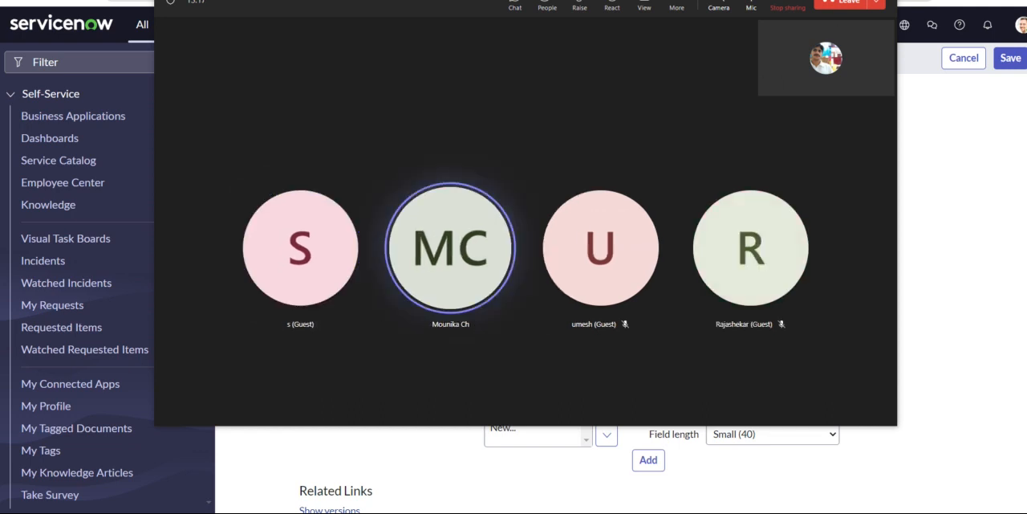
{"action": "key", "text": "alt+Tab"}
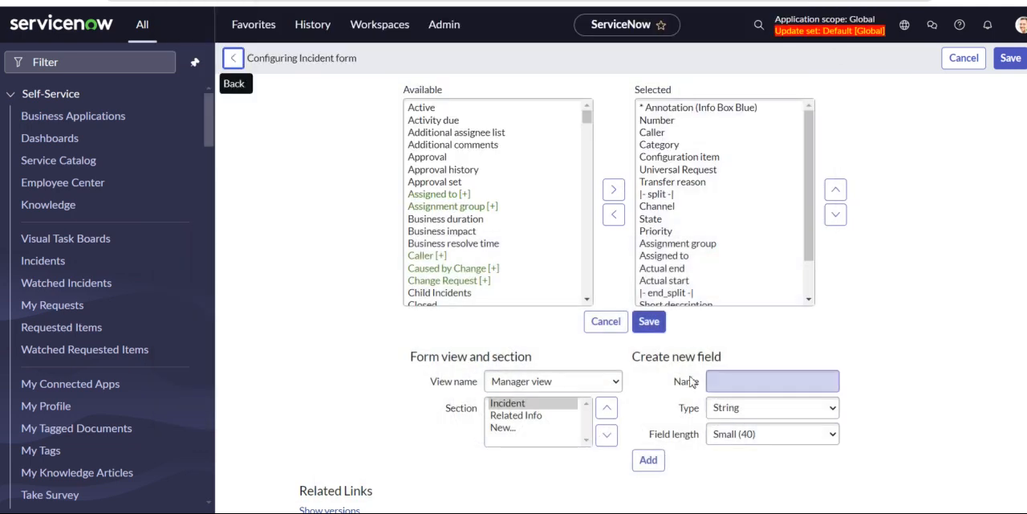
Create a new String field named Personal Info with field length Medium (100) in the Incident section.
{"action": "left_click", "coordinate": [751, 381]}
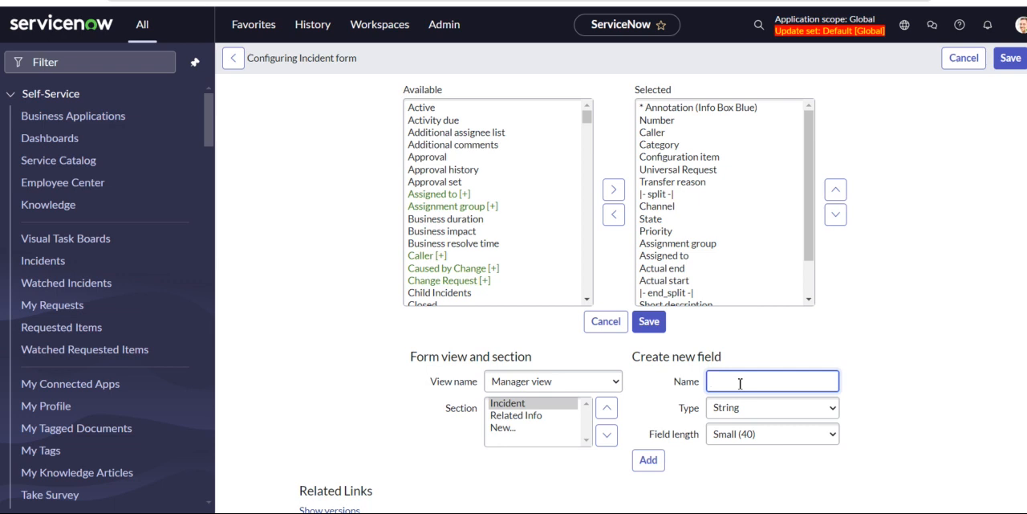
{"action": "type", "text": "Personal Info"}
{"action": "left_click", "coordinate": [829, 434]}
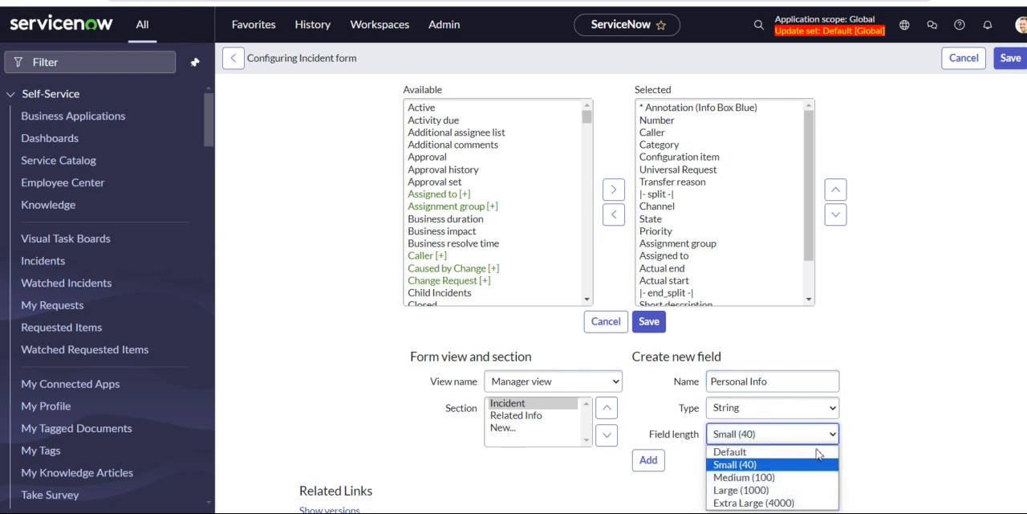
{"action": "left_click", "coordinate": [766, 479]}
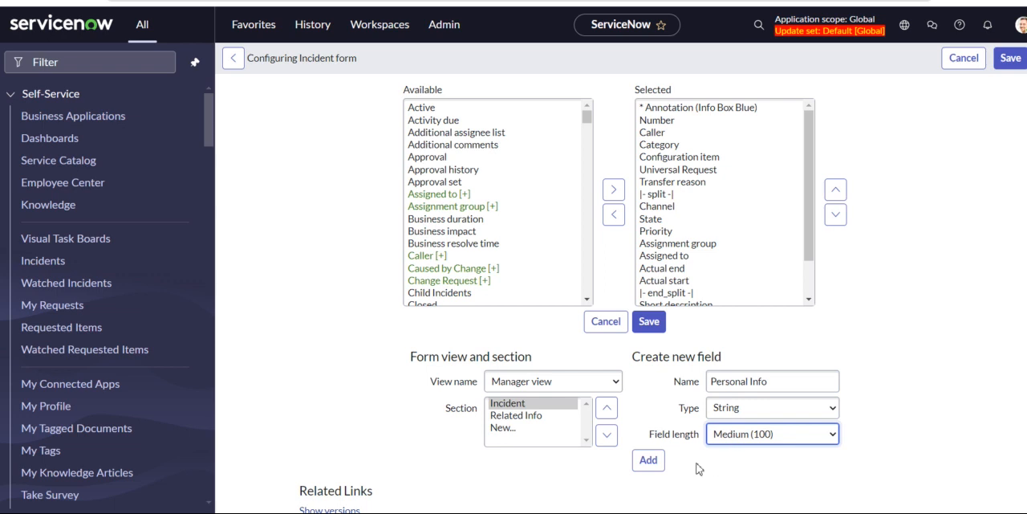
{"action": "left_click", "coordinate": [646, 461]}
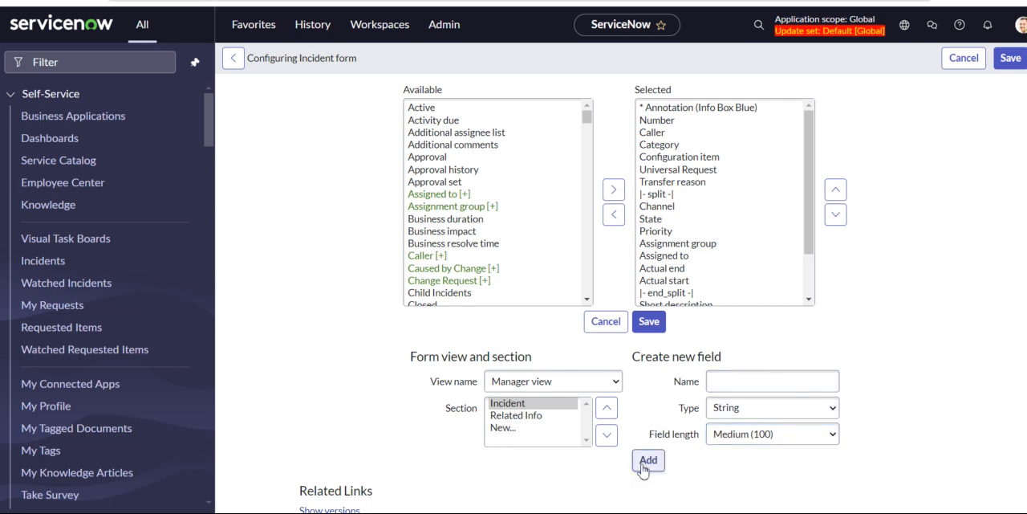
Move the Personal Info field up to just below Actual start, inside the split, and save the form layout.
{"action": "scroll", "coordinate": [710, 267], "scroll_direction": "down", "scroll_amount": 2}
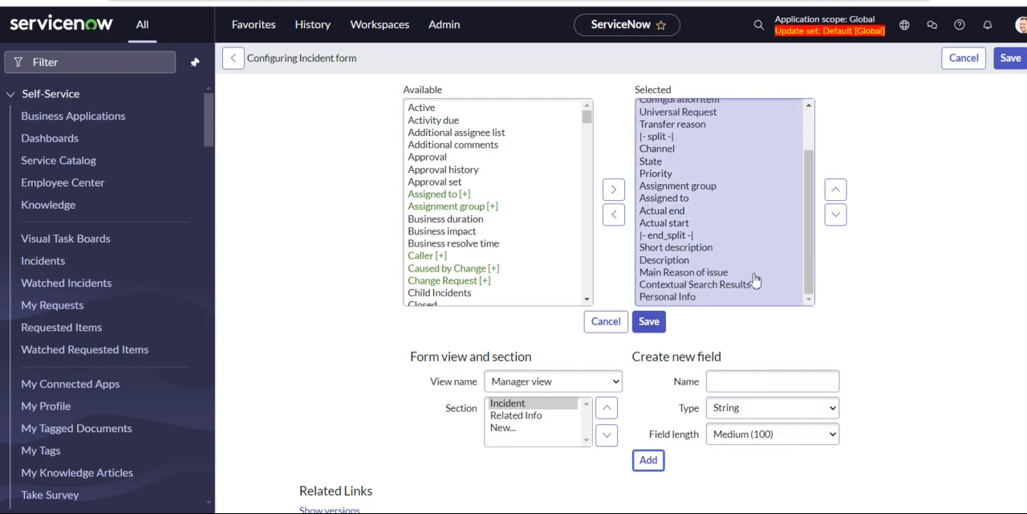
{"action": "left_click", "coordinate": [694, 297]}
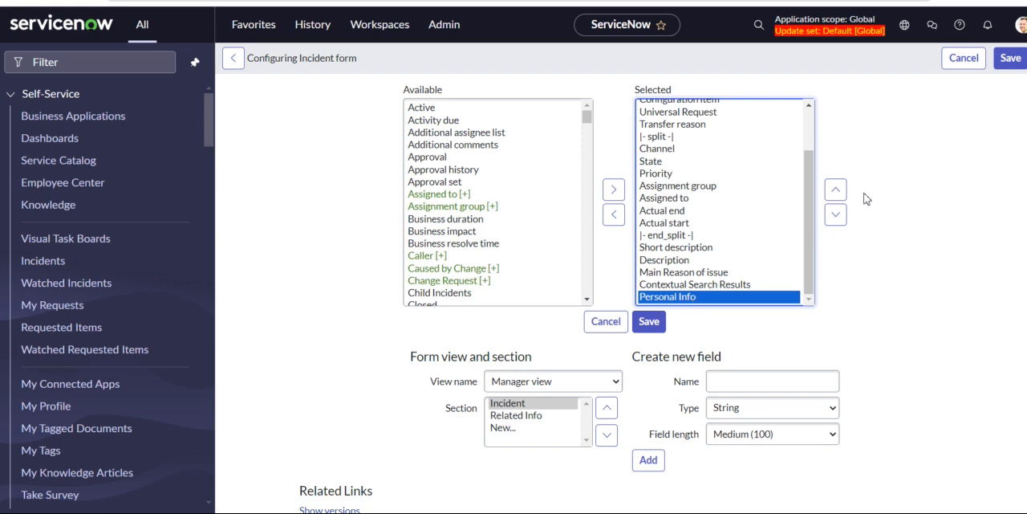
{"action": "left_click", "coordinate": [835, 190]}
{"action": "left_click", "coordinate": [835, 191]}
{"action": "left_click", "coordinate": [836, 190]}
{"action": "left_click", "coordinate": [835, 190]}
{"action": "left_click", "coordinate": [836, 190]}
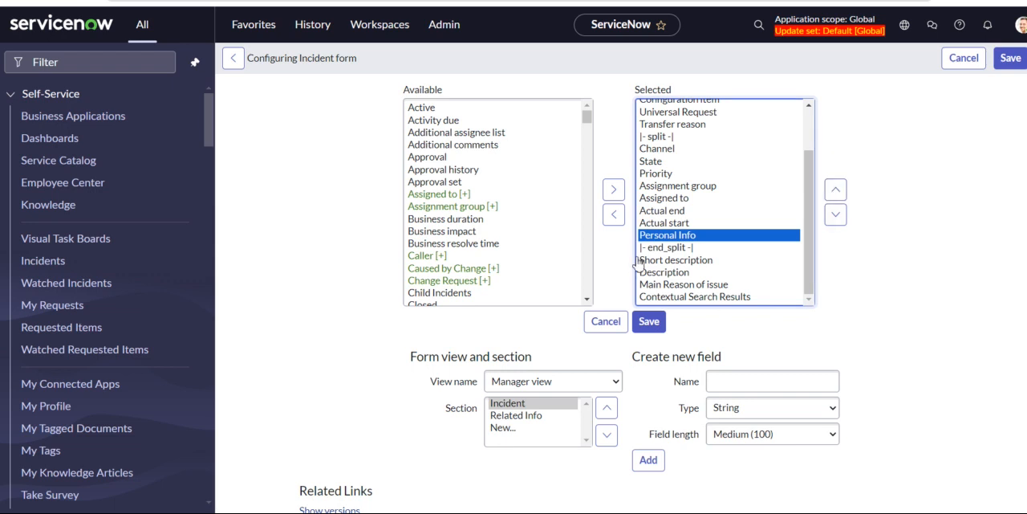
{"action": "left_click", "coordinate": [650, 321]}
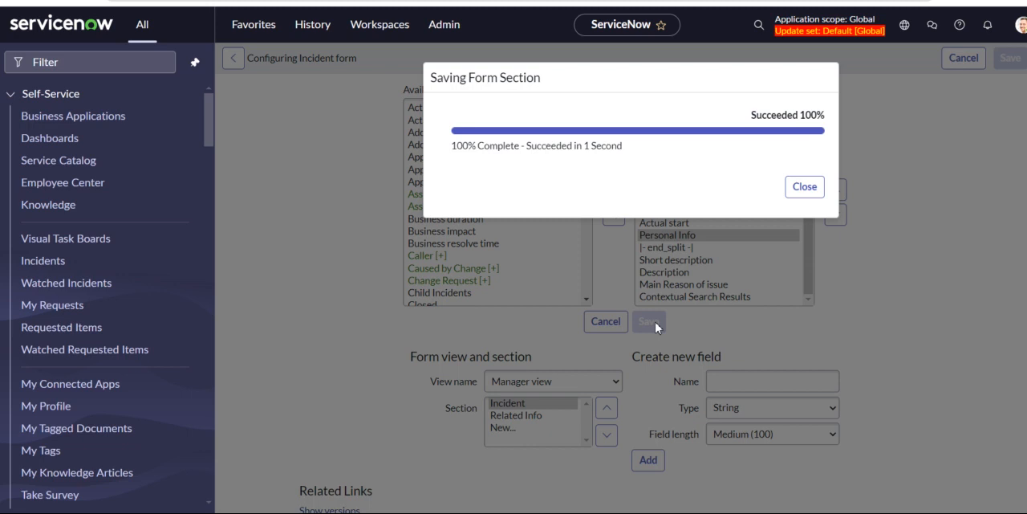
{"action": "left_click", "coordinate": [806, 187]}
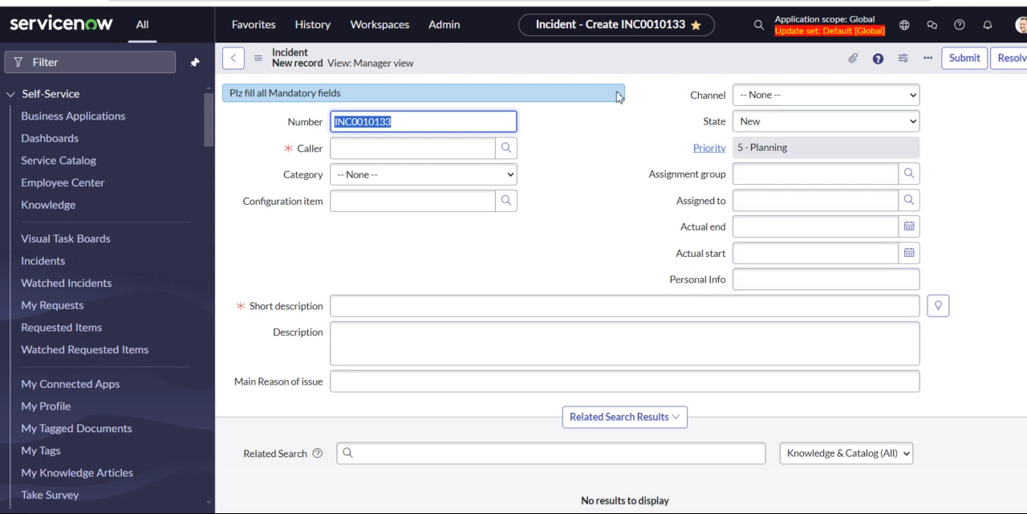
Reopen the Incident form's Form Layout configuration and create a new section captioned Requested Info in the Manager view.
{"action": "right_click", "coordinate": [552, 51]}
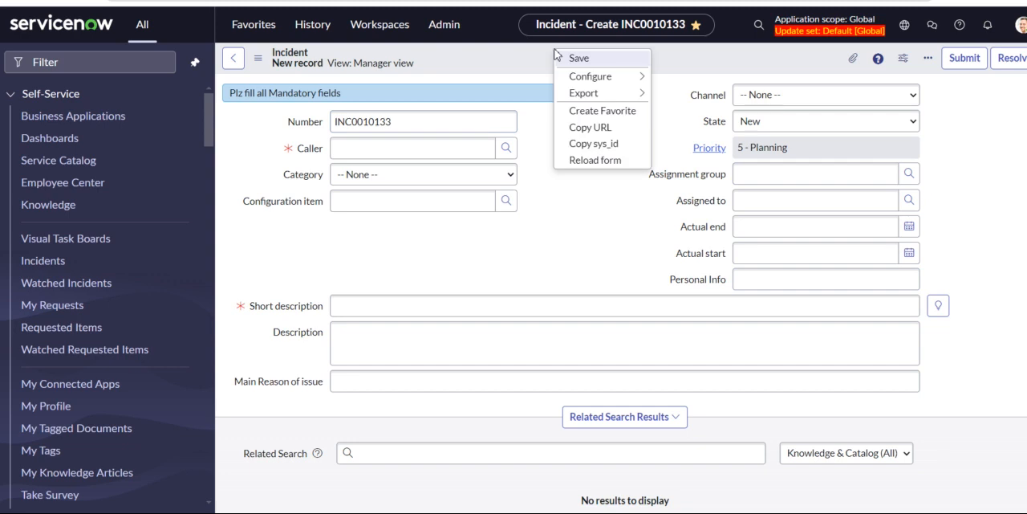
{"action": "mouse_move", "coordinate": [620, 83]}
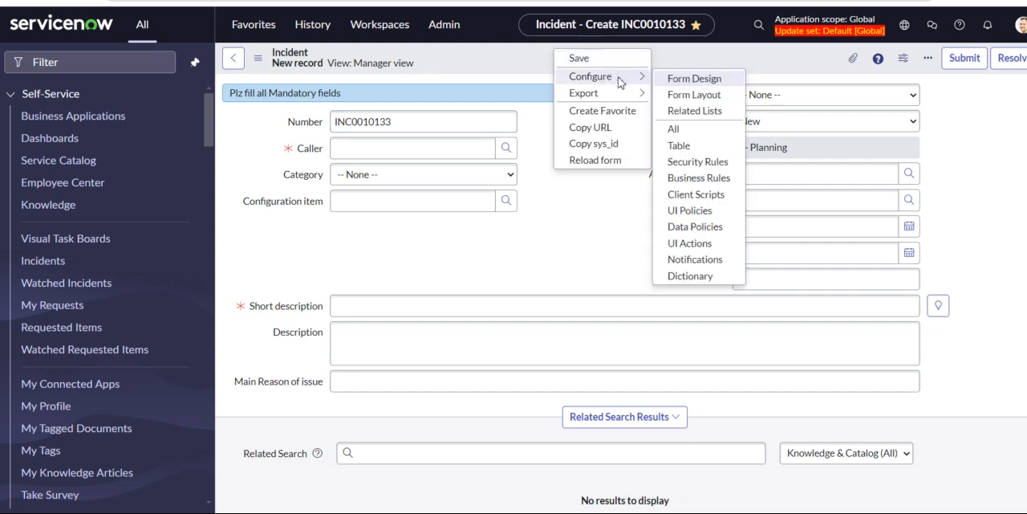
{"action": "left_click", "coordinate": [681, 99]}
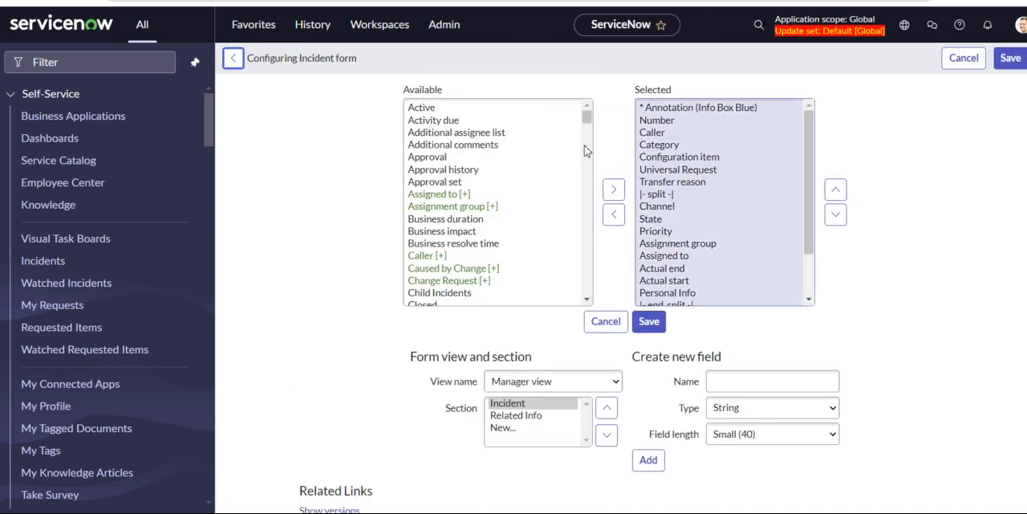
{"action": "scroll", "coordinate": [505, 351], "scroll_direction": "down", "scroll_amount": 1}
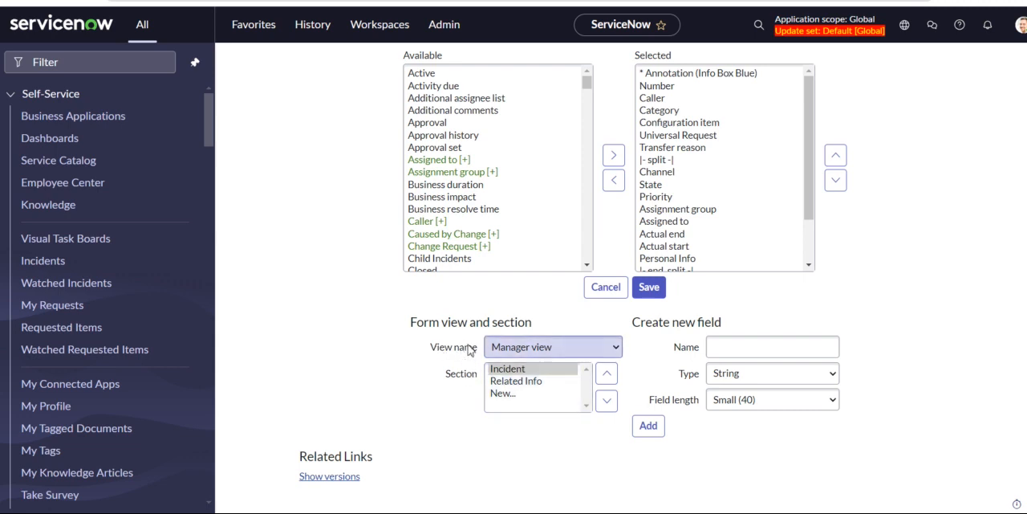
{"action": "left_click", "coordinate": [511, 394]}
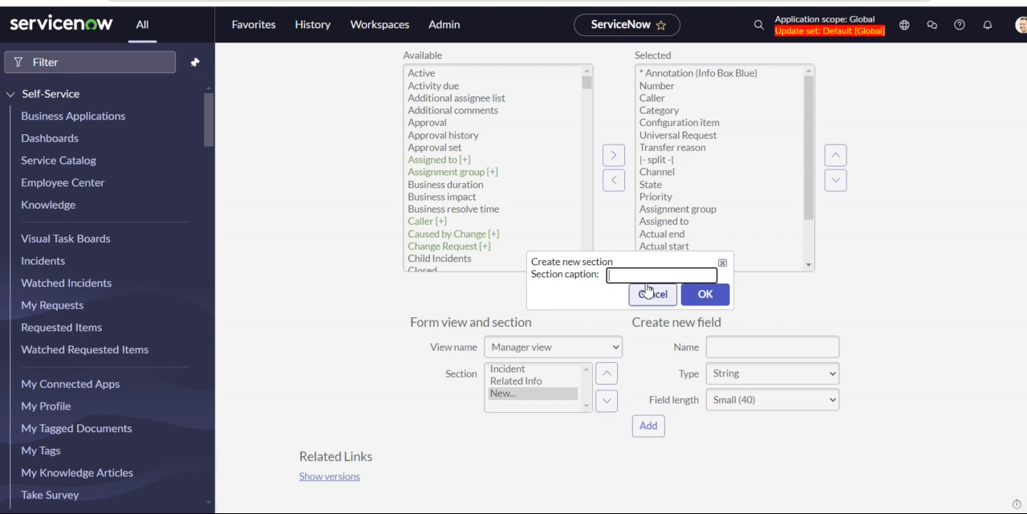
{"action": "type", "text": "Requested Info"}
{"action": "left_click", "coordinate": [705, 295]}
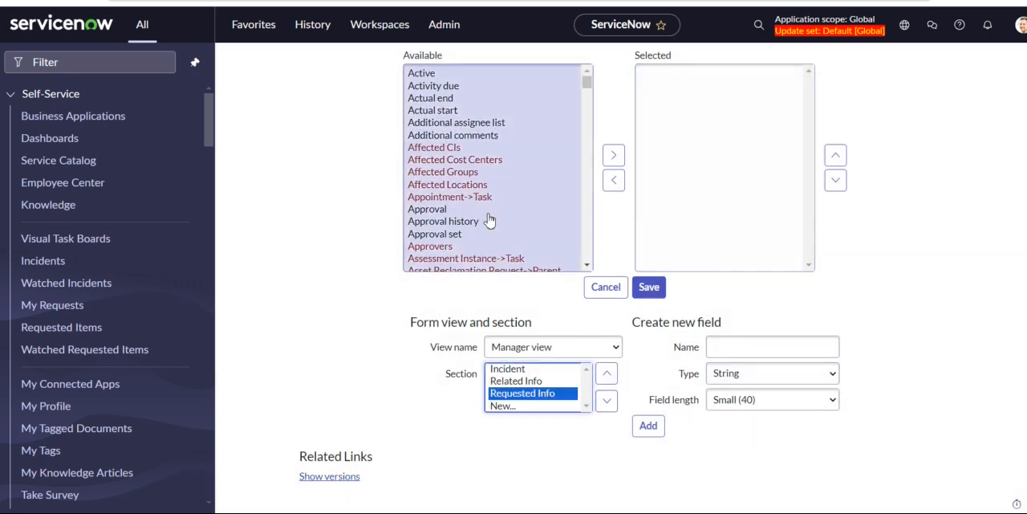
Add the Channel field to the Requested Info section.
{"action": "scroll", "coordinate": [508, 168], "scroll_direction": "down", "scroll_amount": 3}
{"action": "scroll", "coordinate": [509, 167], "scroll_direction": "down", "scroll_amount": 5}
{"action": "scroll", "coordinate": [509, 168], "scroll_direction": "down", "scroll_amount": 3}
{"action": "scroll", "coordinate": [470, 231], "scroll_direction": "down", "scroll_amount": 2}
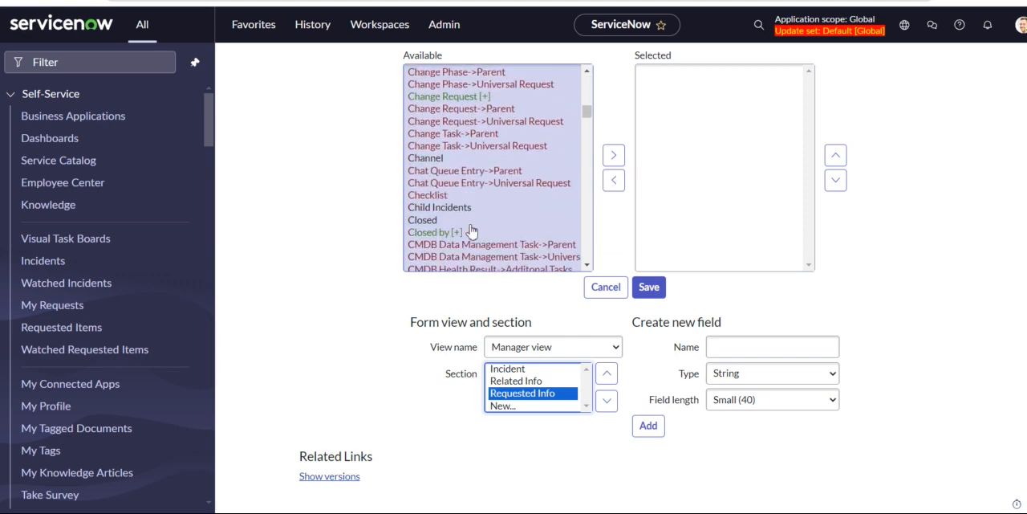
{"action": "left_click", "coordinate": [444, 158]}
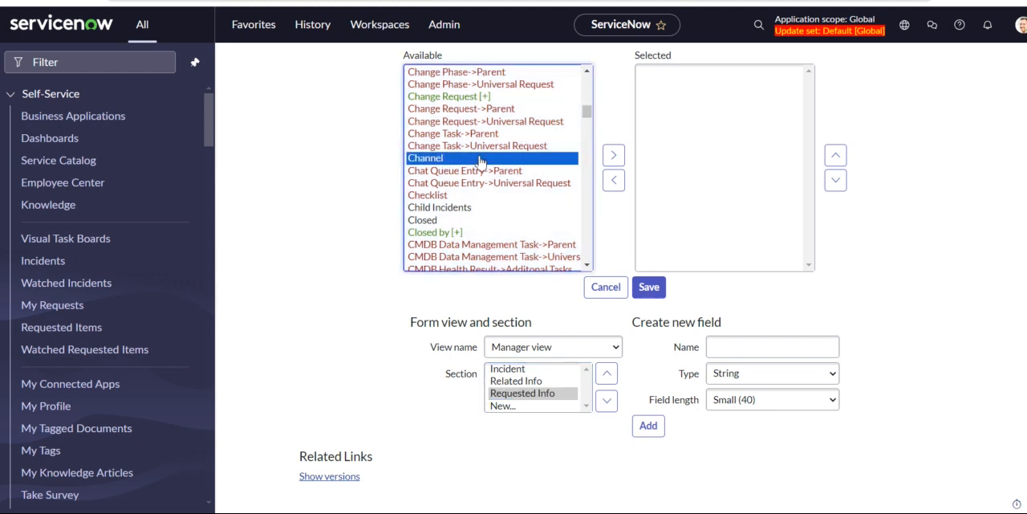
{"action": "left_click", "coordinate": [614, 157]}
Add Comments and Work notes to the Requested Info section and save the form layout.
{"action": "scroll", "coordinate": [466, 233], "scroll_direction": "down", "scroll_amount": 1}
{"action": "scroll", "coordinate": [466, 233], "scroll_direction": "down", "scroll_amount": 2}
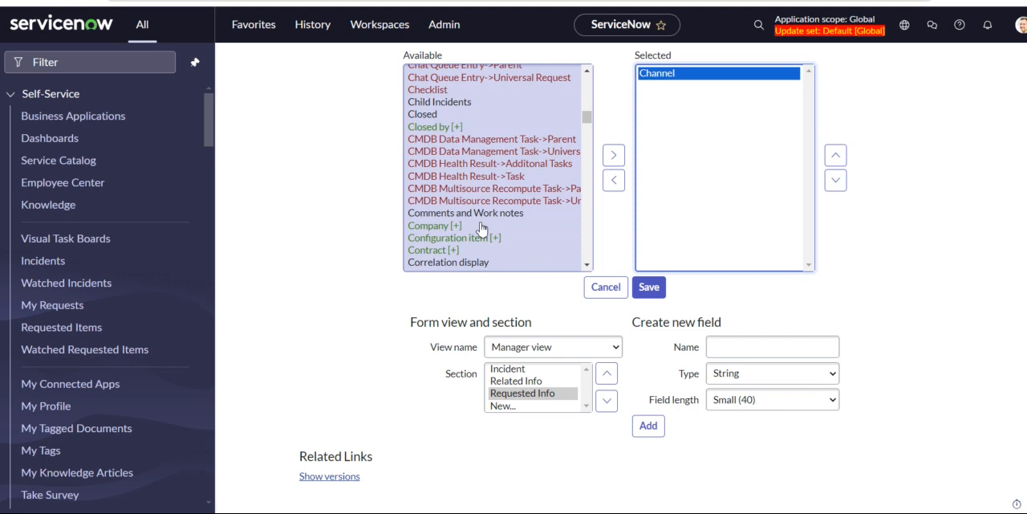
{"action": "left_click", "coordinate": [480, 214]}
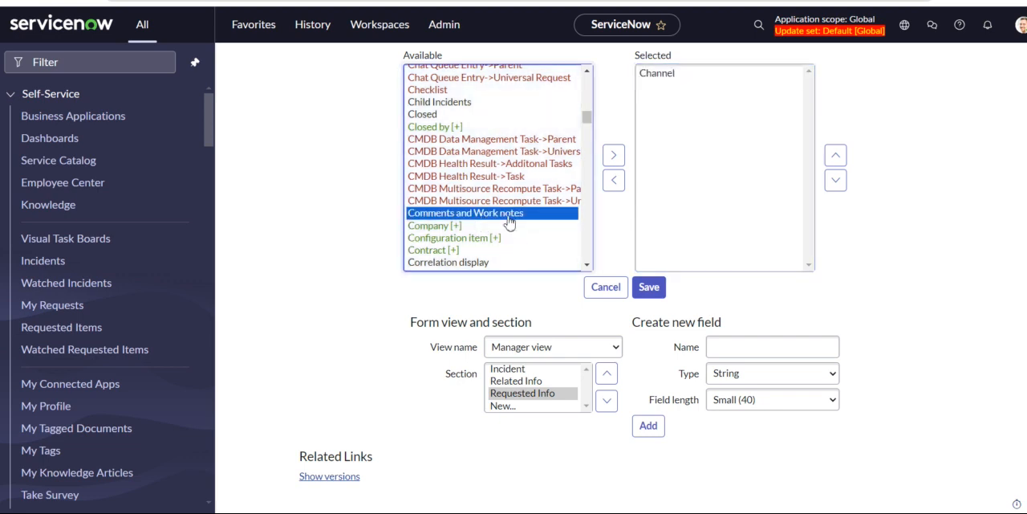
{"action": "left_click", "coordinate": [614, 155]}
{"action": "scroll", "coordinate": [499, 193], "scroll_direction": "down", "scroll_amount": 1}
{"action": "scroll", "coordinate": [498, 193], "scroll_direction": "down", "scroll_amount": 2}
{"action": "scroll", "coordinate": [502, 238], "scroll_direction": "down", "scroll_amount": 1}
{"action": "scroll", "coordinate": [500, 238], "scroll_direction": "down", "scroll_amount": 10}
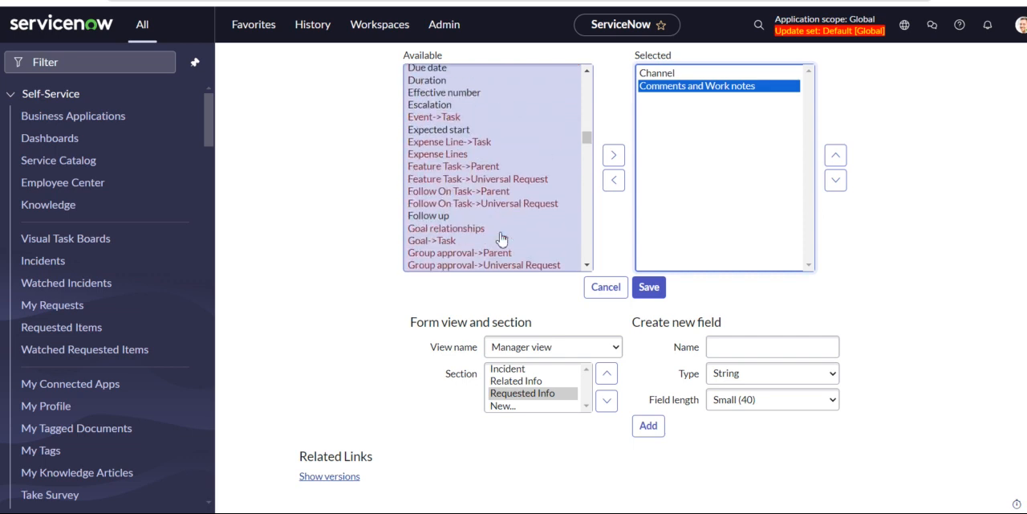
{"action": "left_click", "coordinate": [652, 292]}
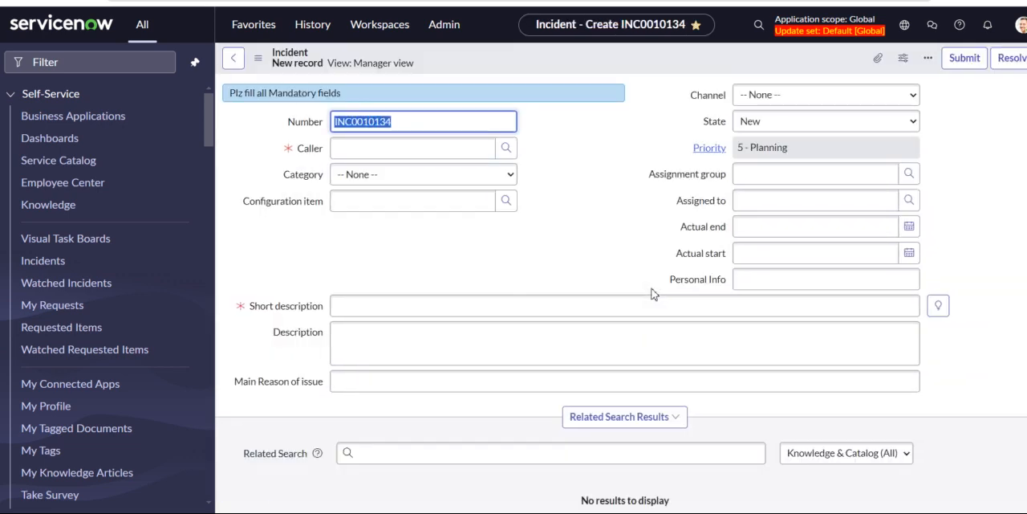
Switch briefly to the Teams meeting and return to the new incident form in ServiceNow.
{"action": "left_click", "coordinate": [898, 436]}
{"action": "key", "text": "alt+Tab"}
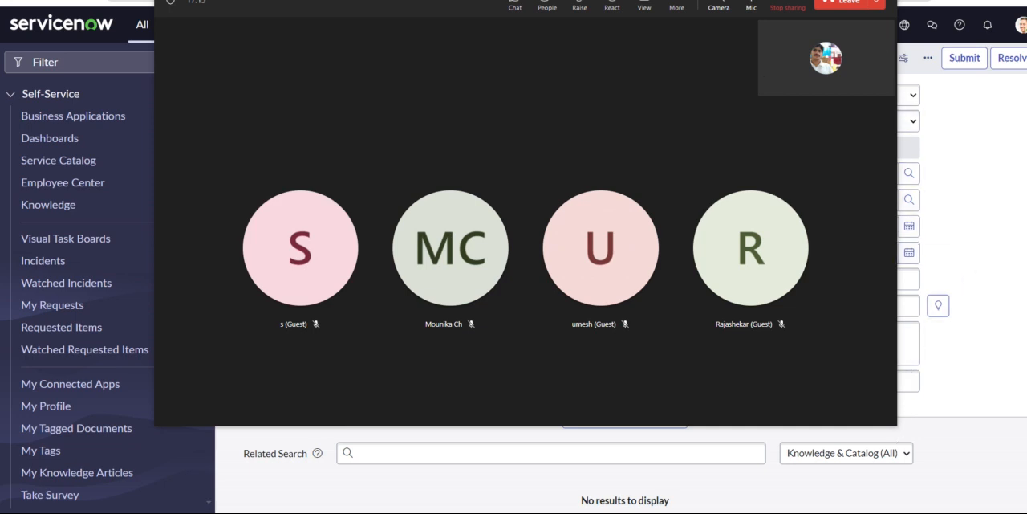
{"action": "left_click", "coordinate": [829, 1]}
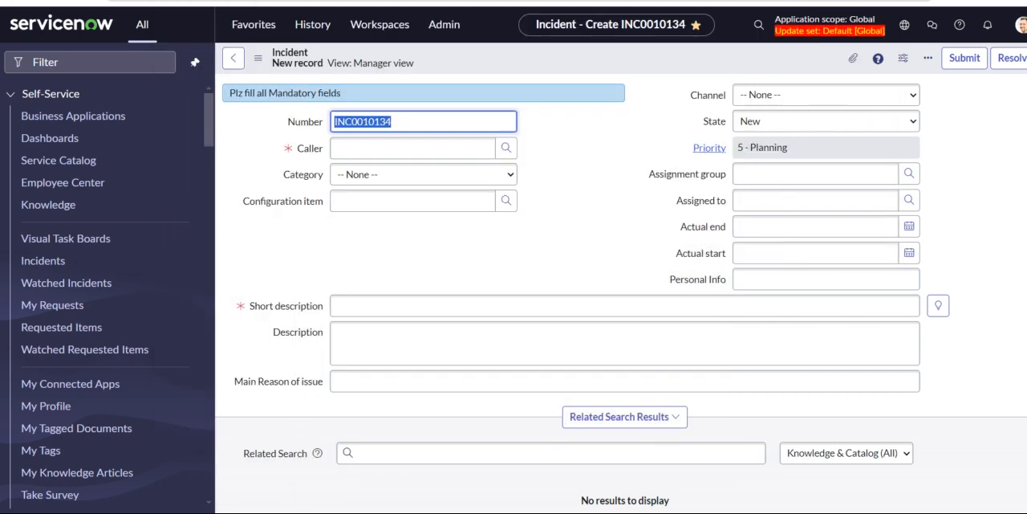
Examine the new incident form, comparing the fields in its Related Info and Requested Info sections.
{"action": "scroll", "coordinate": [559, 385], "scroll_direction": "down", "scroll_amount": 5}
{"action": "left_click", "coordinate": [560, 385]}
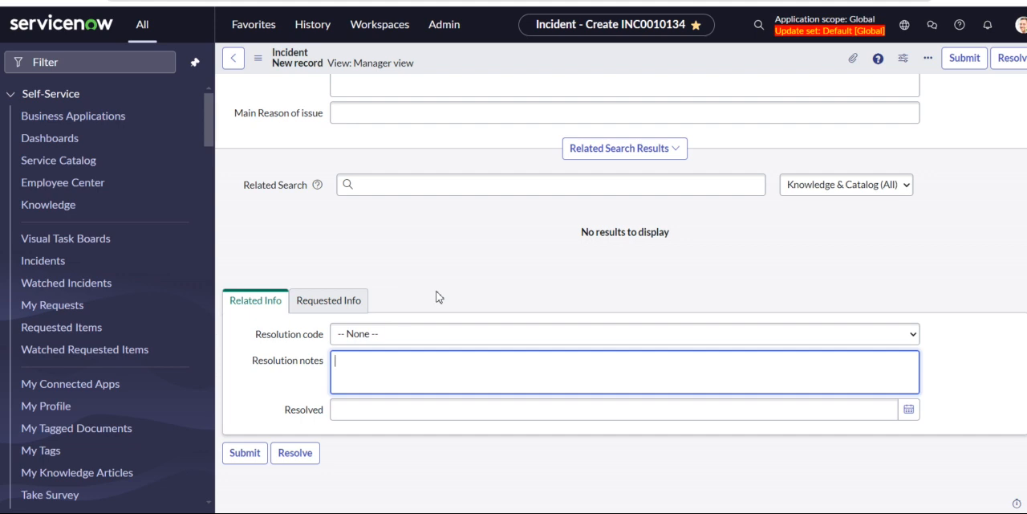
{"action": "left_click", "coordinate": [345, 302]}
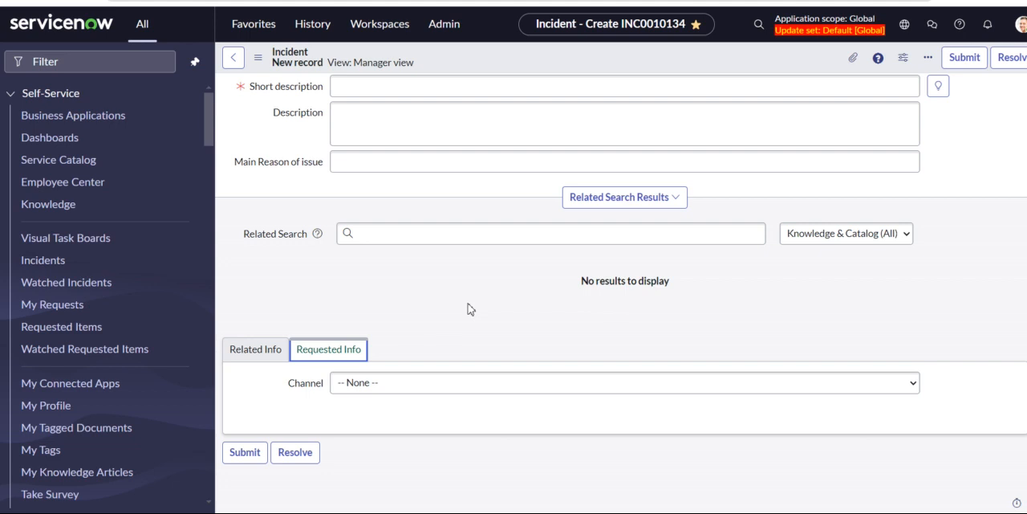
{"action": "scroll", "coordinate": [471, 309], "scroll_direction": "up", "scroll_amount": 3}
{"action": "scroll", "coordinate": [470, 305], "scroll_direction": "down", "scroll_amount": 3}
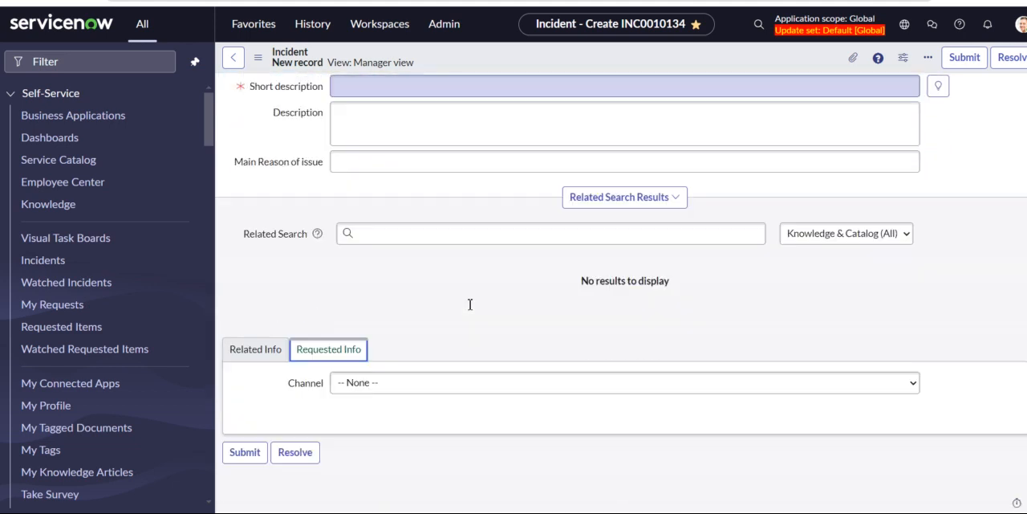
{"action": "left_click", "coordinate": [256, 353]}
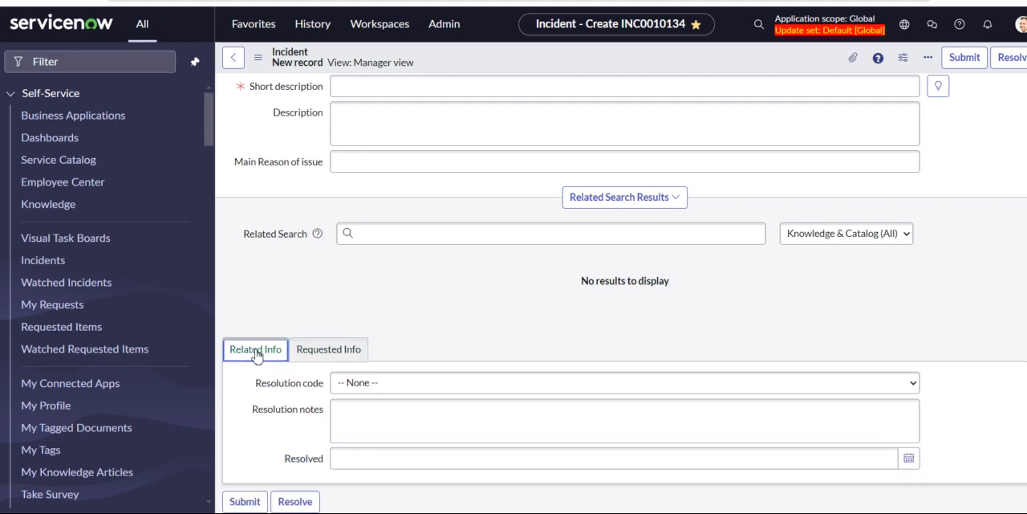
{"action": "left_click", "coordinate": [323, 353]}
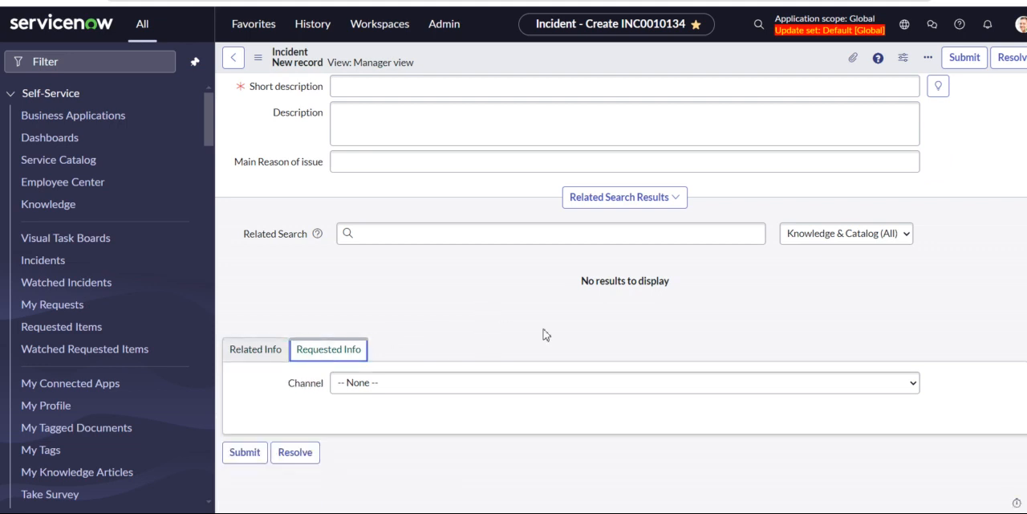
{"action": "scroll", "coordinate": [484, 334], "scroll_direction": "up", "scroll_amount": 3}
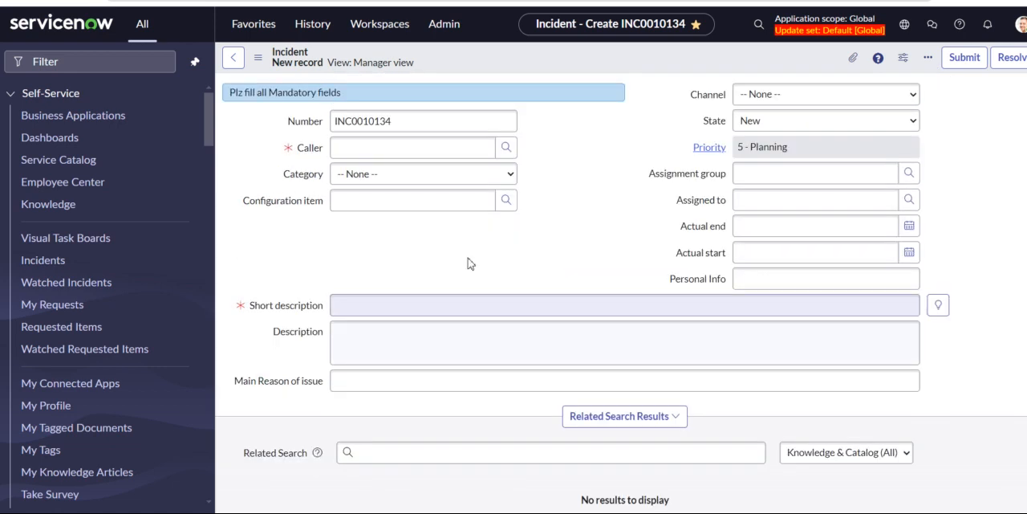
{"action": "scroll", "coordinate": [443, 334], "scroll_direction": "down", "scroll_amount": 1}
{"action": "scroll", "coordinate": [444, 334], "scroll_direction": "down", "scroll_amount": 2}
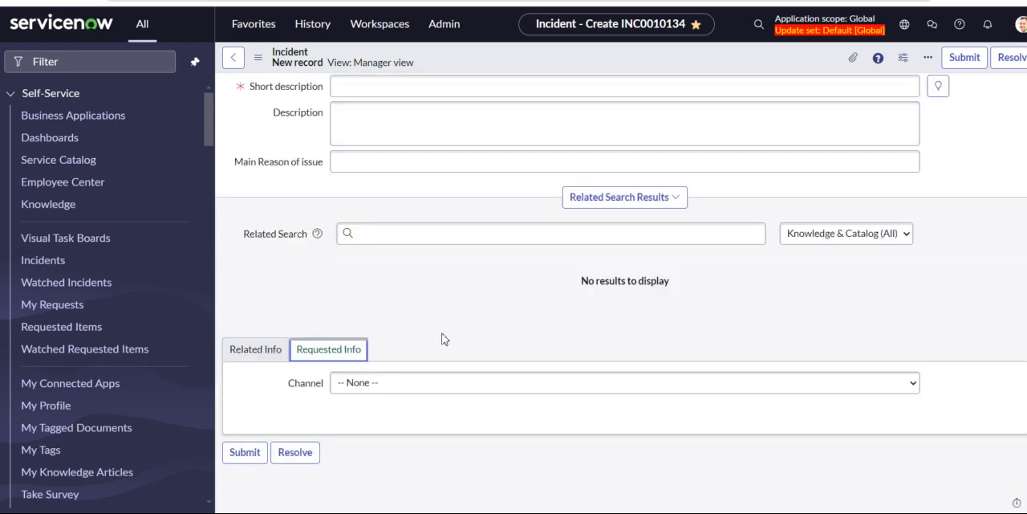
{"action": "scroll", "coordinate": [425, 305], "scroll_direction": "up", "scroll_amount": 3}
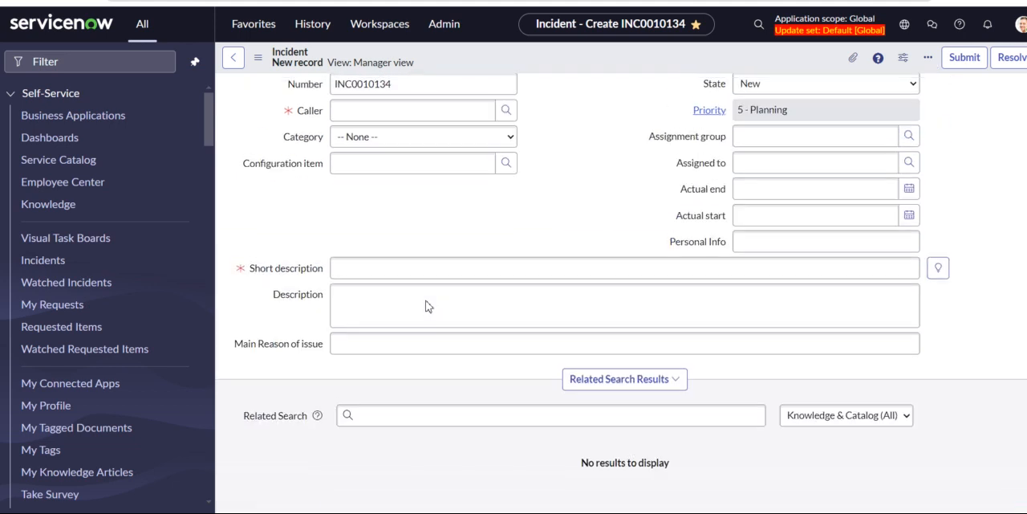
{"action": "scroll", "coordinate": [427, 301], "scroll_direction": "up", "scroll_amount": 1}
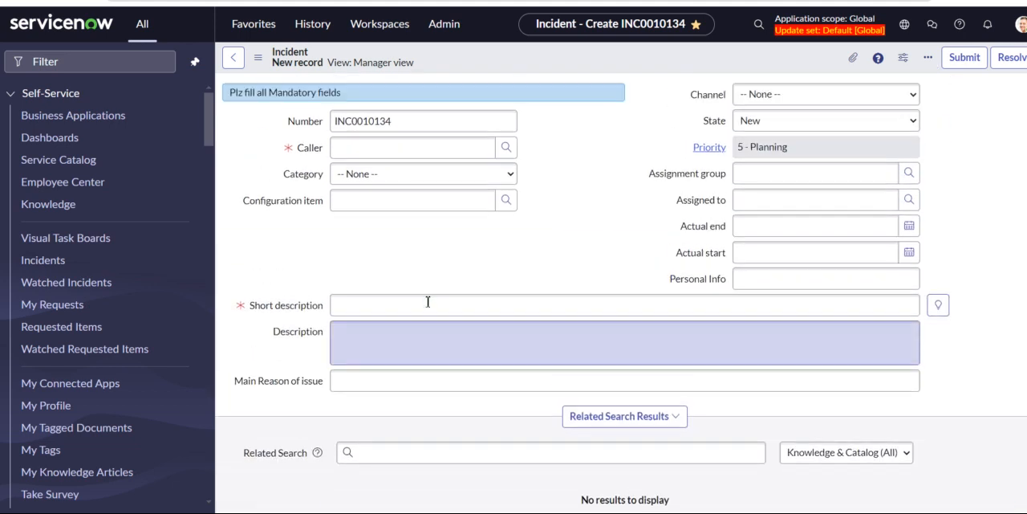
Reopen the Form Layout configuration for the Incident form and select the Requested Info section.
{"action": "right_click", "coordinate": [498, 62]}
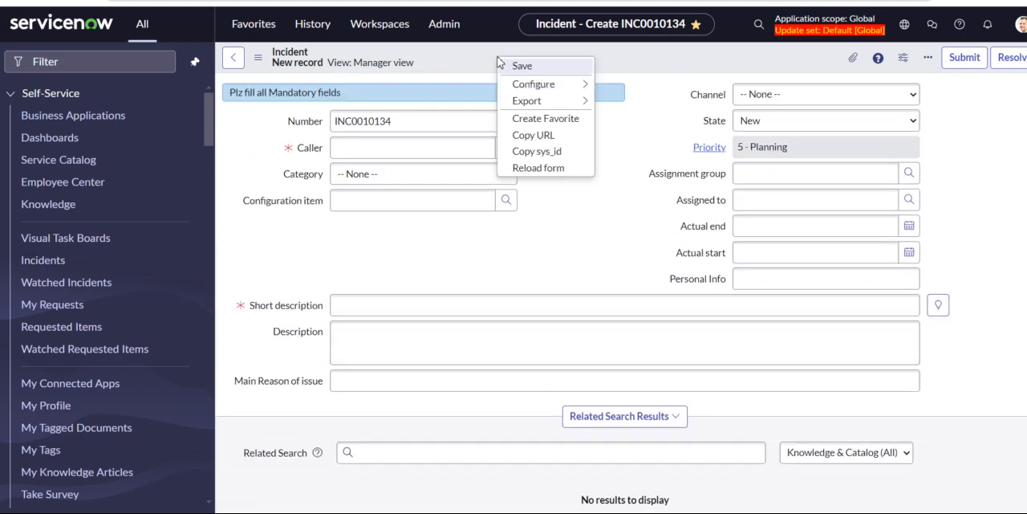
{"action": "mouse_move", "coordinate": [534, 83]}
{"action": "left_click", "coordinate": [628, 101]}
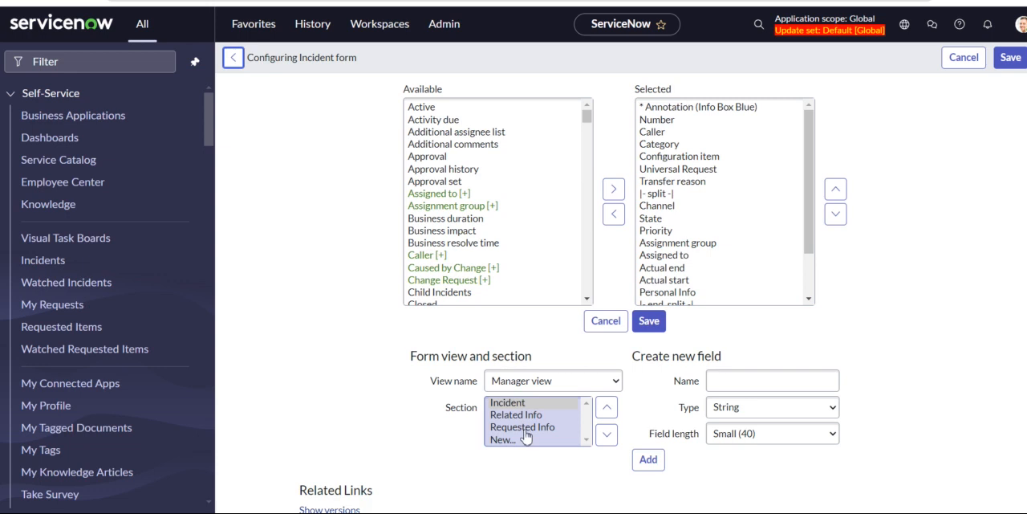
{"action": "left_click", "coordinate": [525, 427]}
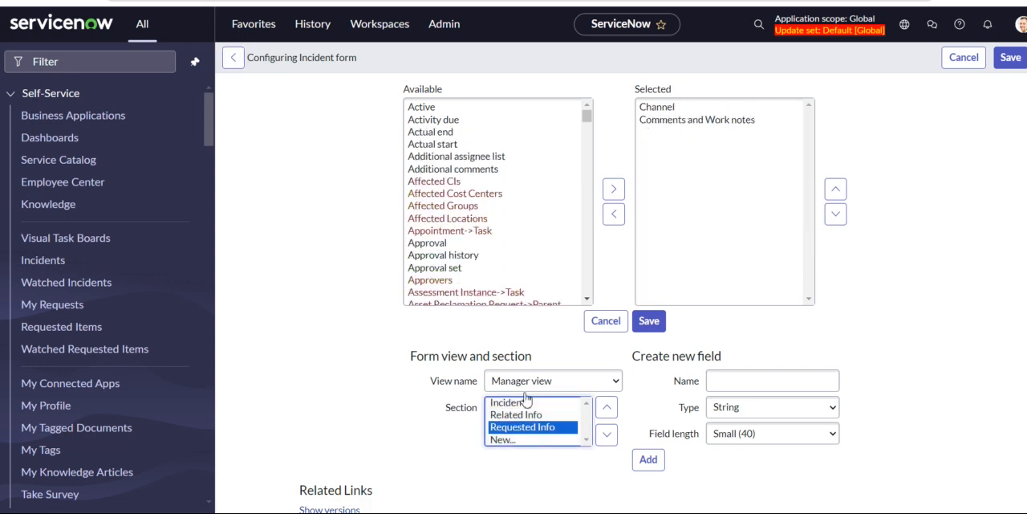
Add the Escalation and Follow up fields to the Requested Info section and save the form layout.
{"action": "left_click", "coordinate": [686, 131]}
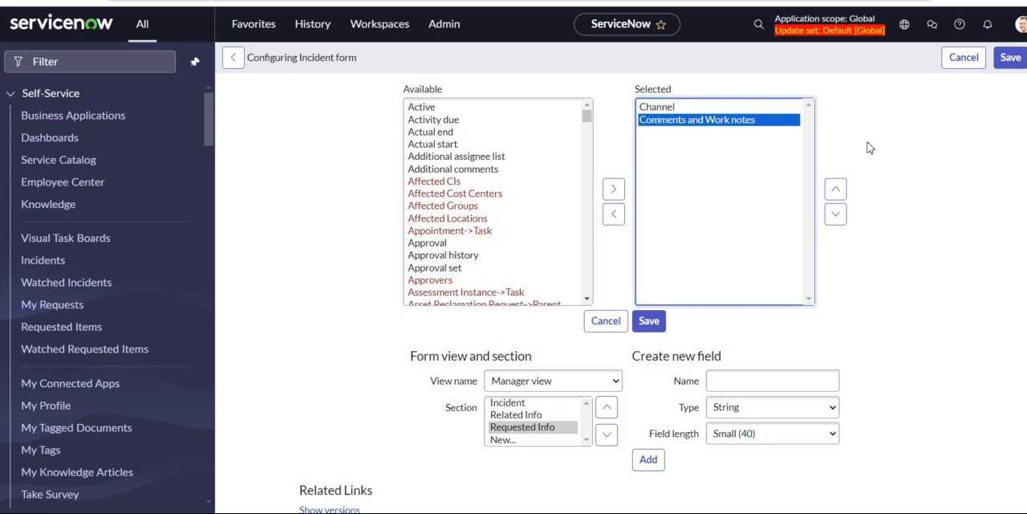
{"action": "scroll", "coordinate": [512, 249], "scroll_direction": "down", "scroll_amount": 4}
{"action": "scroll", "coordinate": [512, 250], "scroll_direction": "down", "scroll_amount": 5}
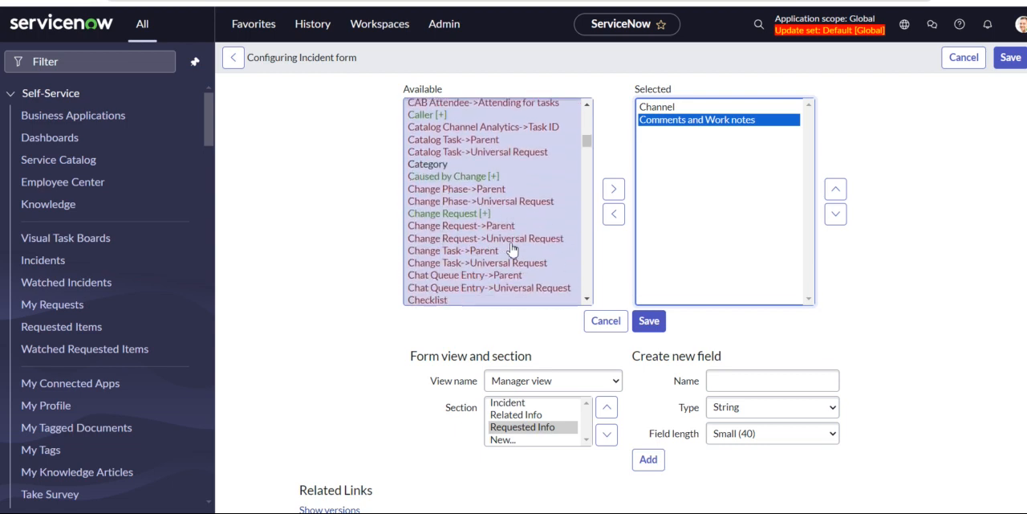
{"action": "scroll", "coordinate": [512, 249], "scroll_direction": "down", "scroll_amount": 3}
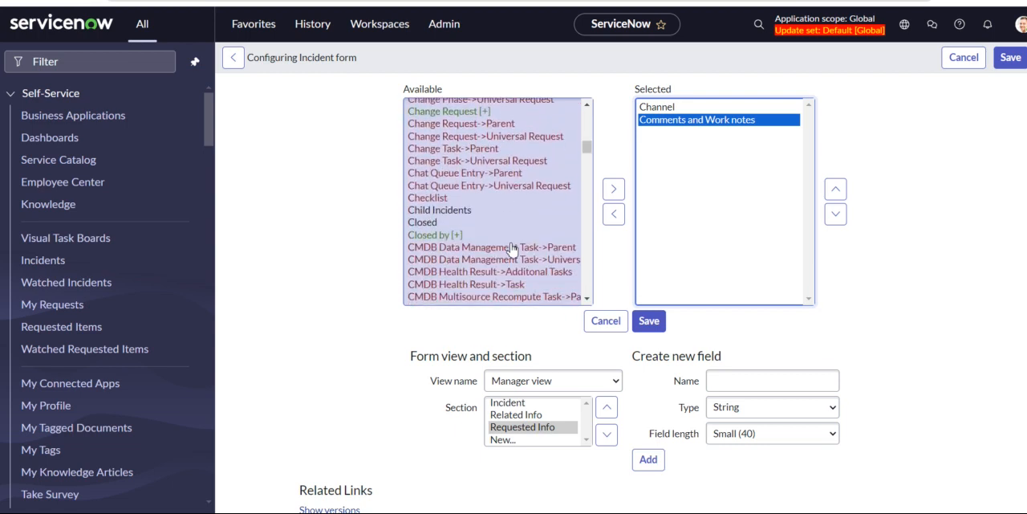
{"action": "scroll", "coordinate": [512, 250], "scroll_direction": "down", "scroll_amount": 2}
{"action": "scroll", "coordinate": [512, 249], "scroll_direction": "down", "scroll_amount": 4}
{"action": "scroll", "coordinate": [512, 250], "scroll_direction": "down", "scroll_amount": 4}
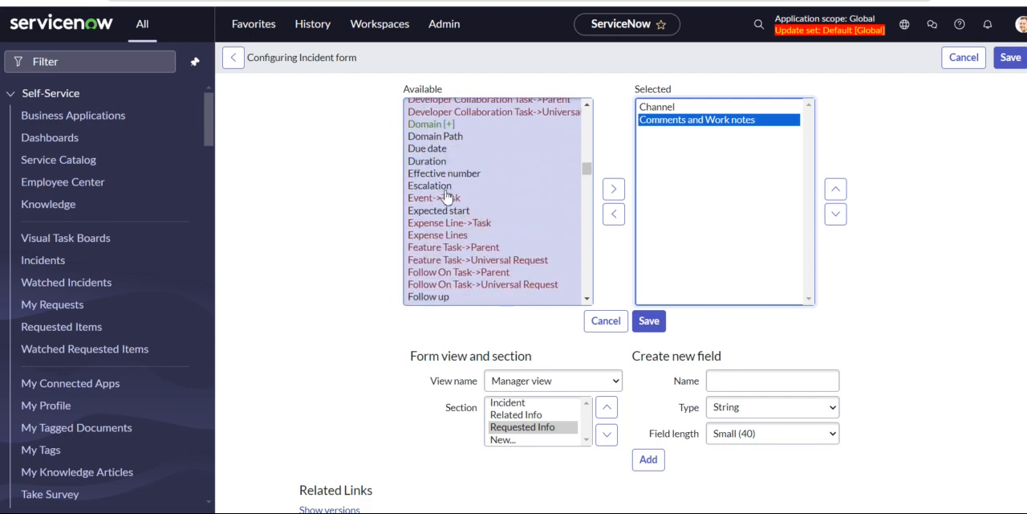
{"action": "left_click", "coordinate": [446, 189]}
{"action": "left_click", "coordinate": [614, 191]}
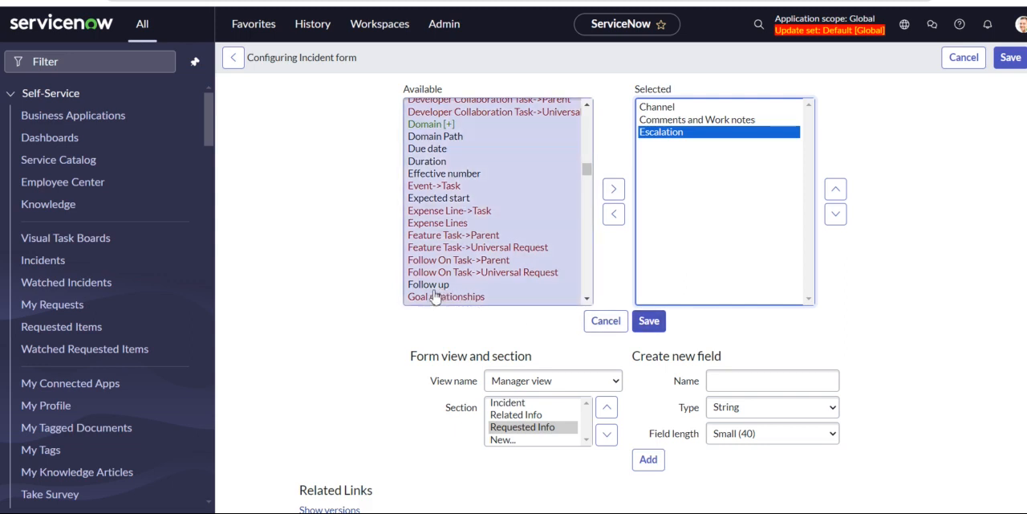
{"action": "left_click", "coordinate": [433, 286]}
{"action": "left_click", "coordinate": [613, 189]}
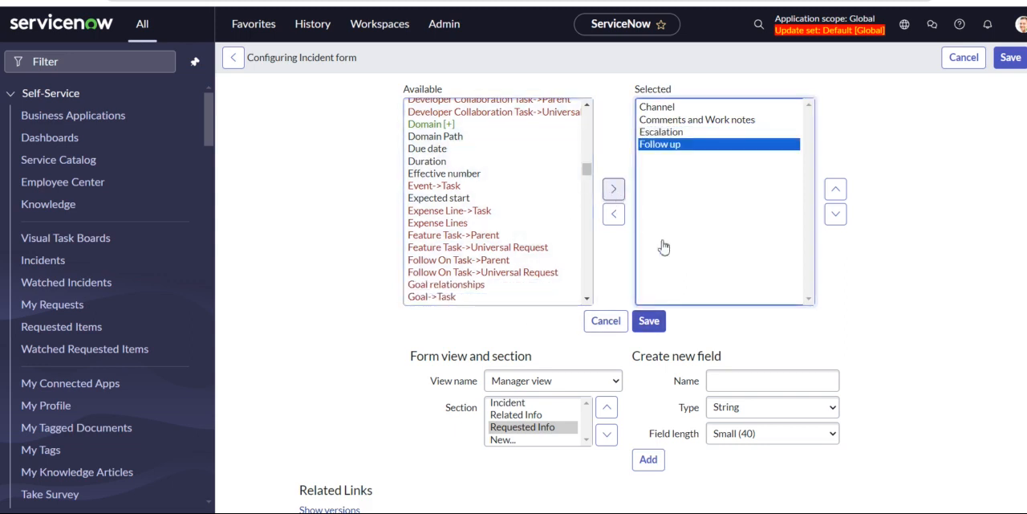
{"action": "left_click", "coordinate": [650, 322]}
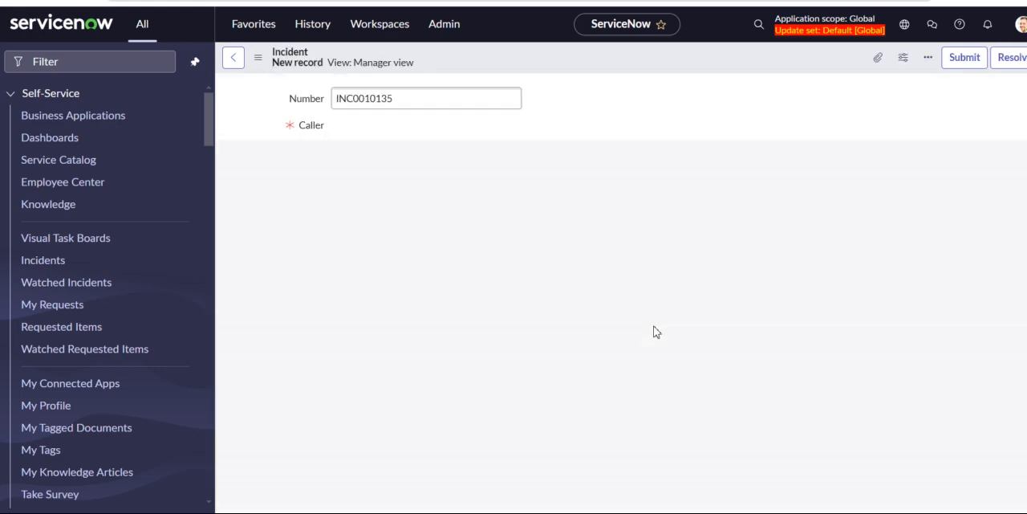
Review the Requested Info section on the new incident form and reopen the form's Form Layout configuration.
{"action": "scroll", "coordinate": [654, 326], "scroll_direction": "down", "scroll_amount": 3}
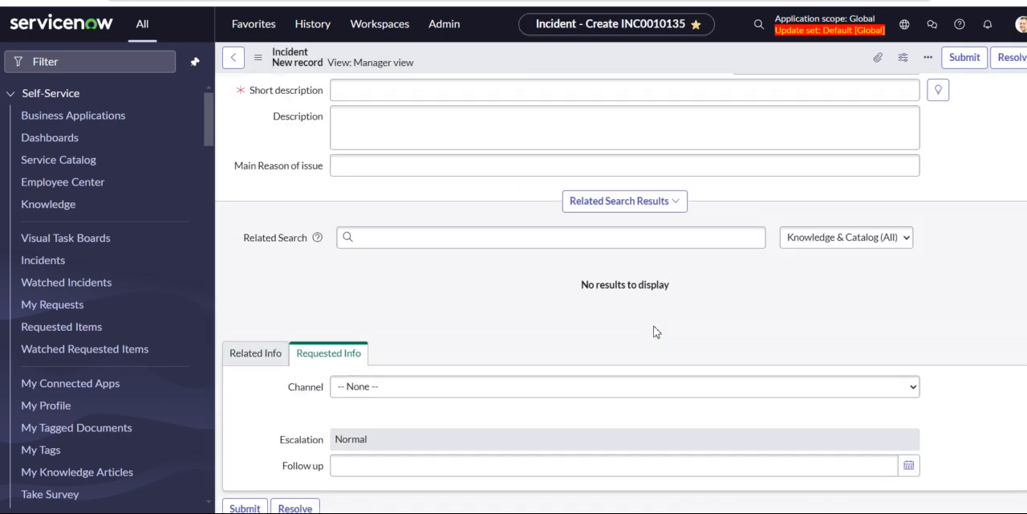
{"action": "scroll", "coordinate": [654, 331], "scroll_direction": "down", "scroll_amount": 1}
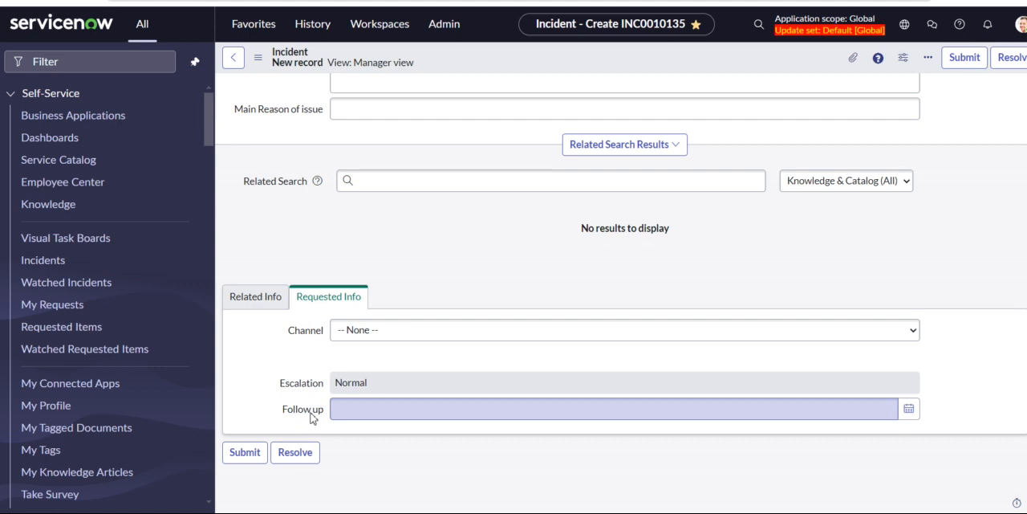
{"action": "scroll", "coordinate": [461, 281], "scroll_direction": "up", "scroll_amount": 4}
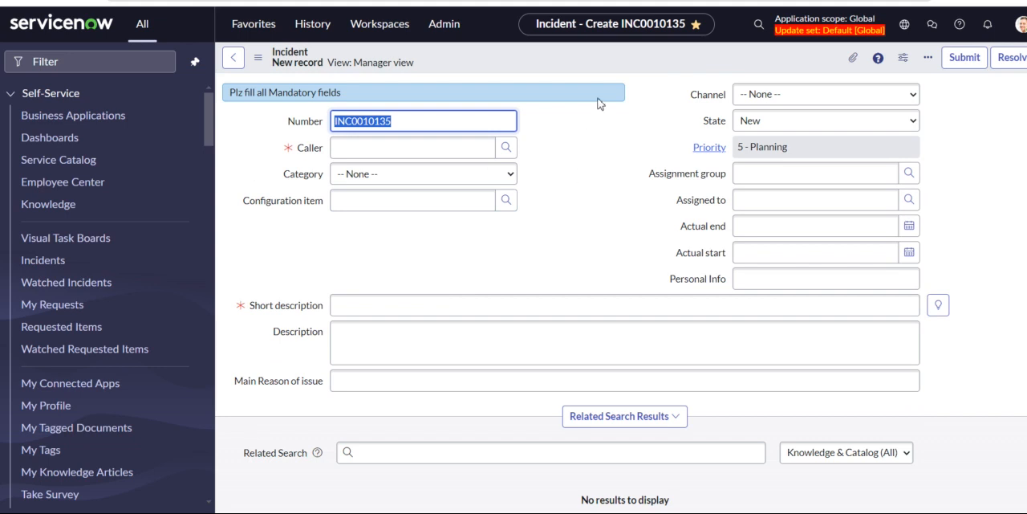
{"action": "right_click", "coordinate": [560, 64]}
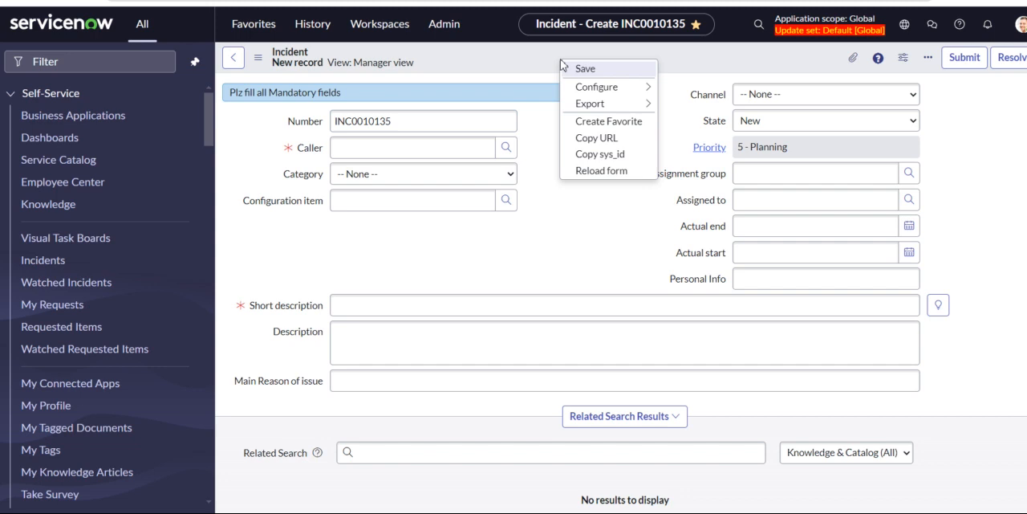
{"action": "mouse_move", "coordinate": [628, 94]}
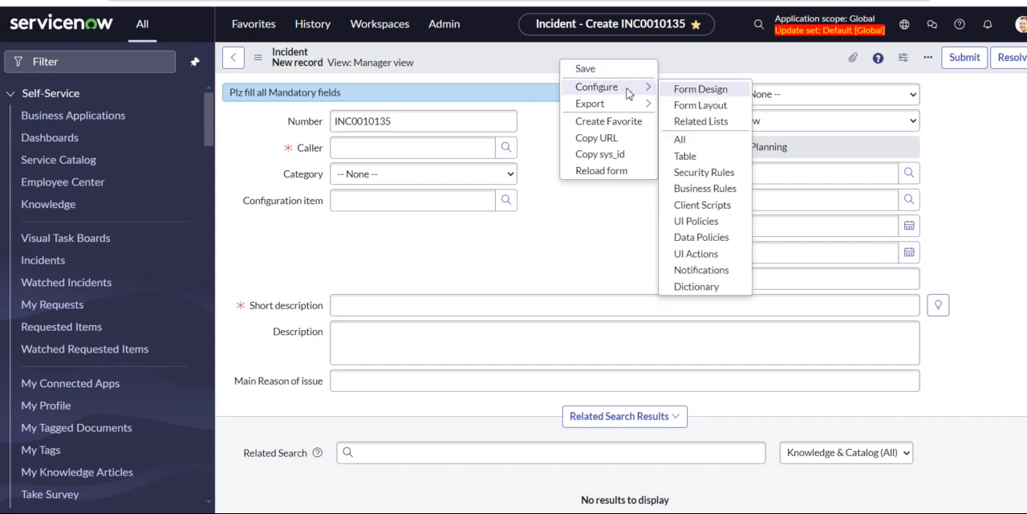
{"action": "left_click", "coordinate": [695, 108]}
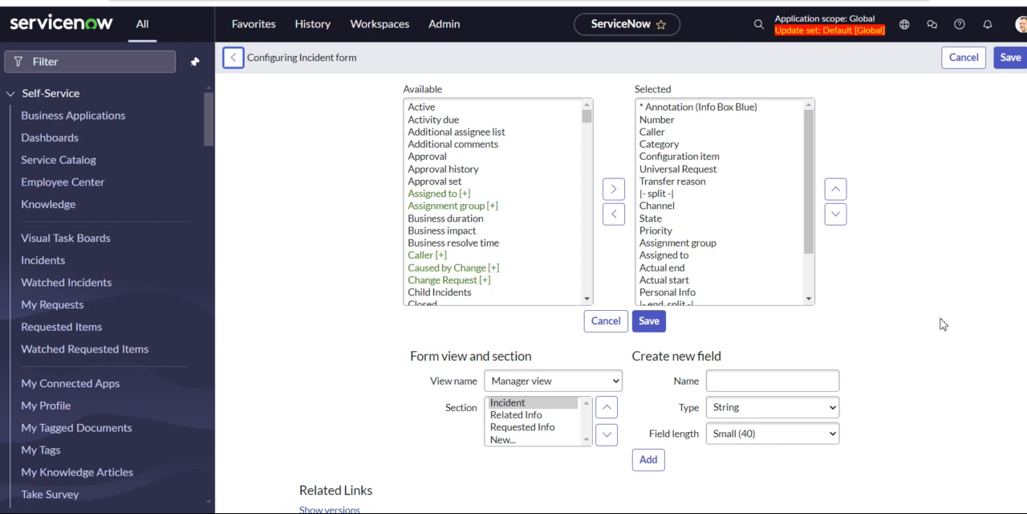
Create a new form view named "developer view" for the Incident form.
{"action": "left_click", "coordinate": [614, 384]}
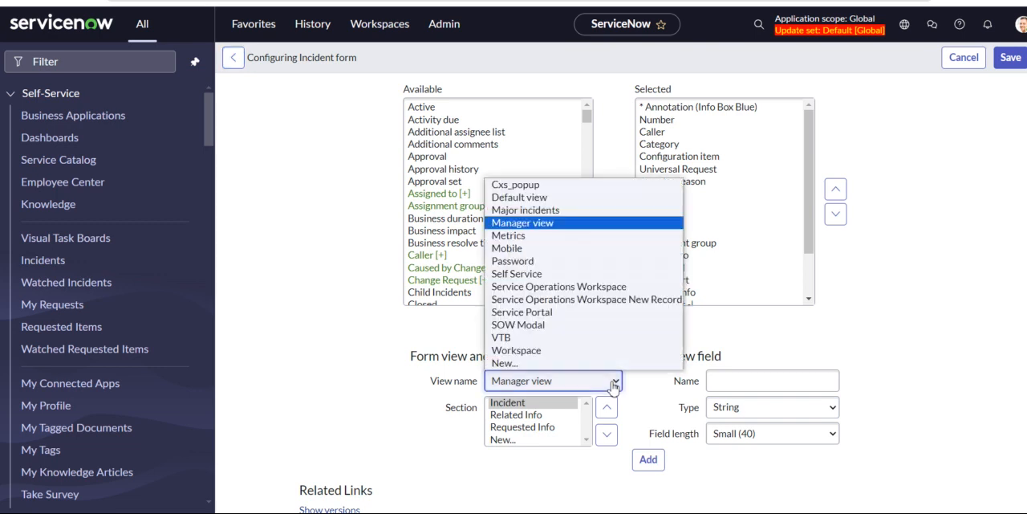
{"action": "left_click", "coordinate": [520, 363]}
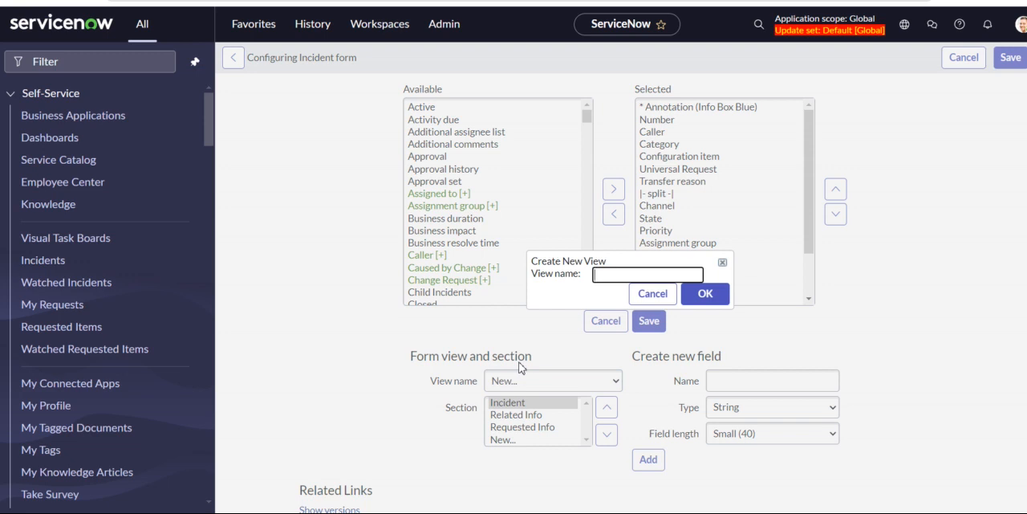
{"action": "type", "text": "developer view"}
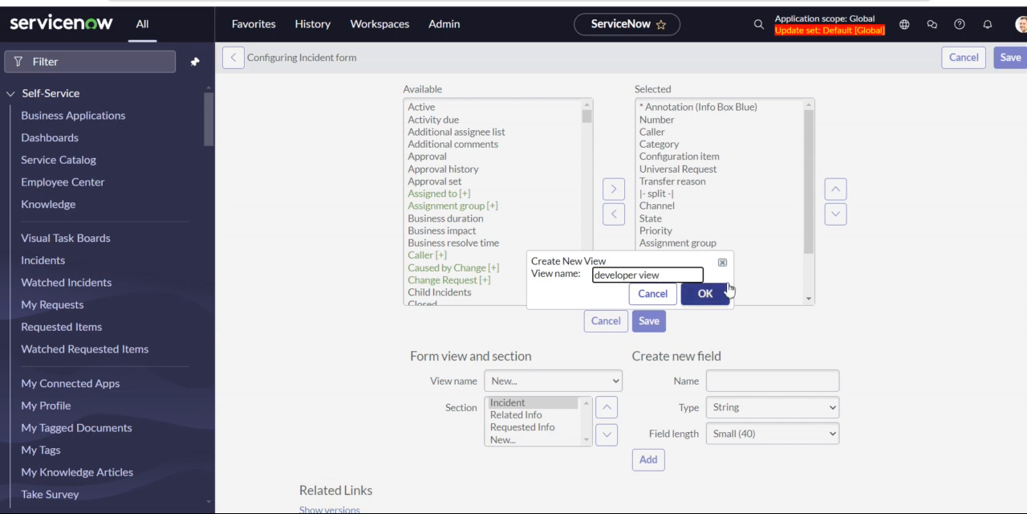
{"action": "left_click", "coordinate": [705, 295]}
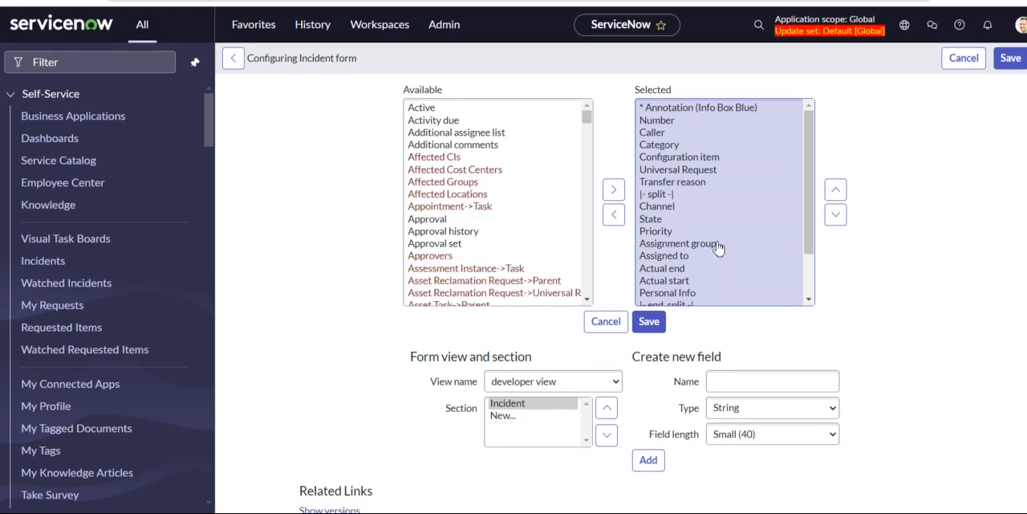
Add the Active and Business impact fields to the Incident section of the developer view.
{"action": "scroll", "coordinate": [718, 248], "scroll_direction": "down", "scroll_amount": 2}
{"action": "scroll", "coordinate": [711, 248], "scroll_direction": "up", "scroll_amount": 2}
{"action": "left_click", "coordinate": [523, 163]}
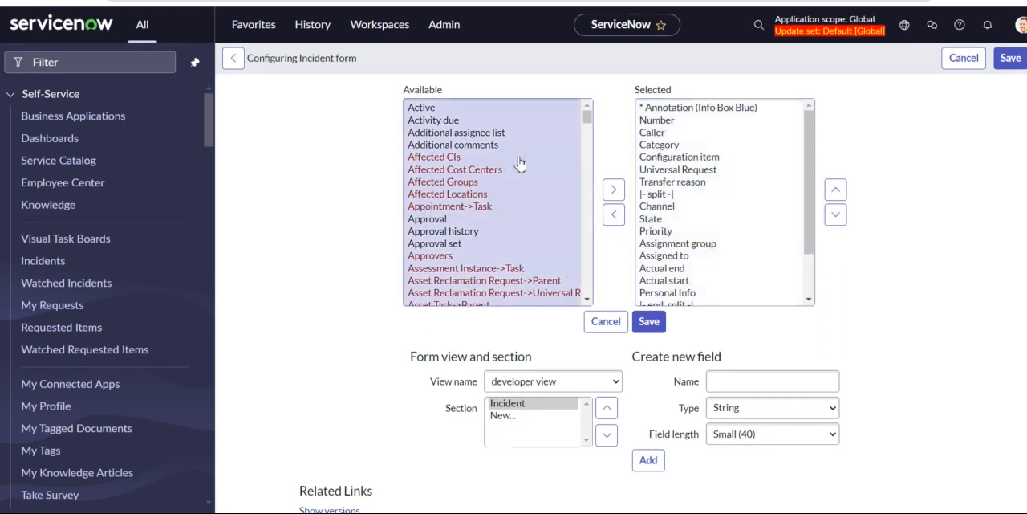
{"action": "left_click", "coordinate": [430, 107]}
{"action": "left_click", "coordinate": [611, 195]}
{"action": "scroll", "coordinate": [809, 274], "scroll_direction": "down", "scroll_amount": 2}
{"action": "left_click", "coordinate": [425, 107]}
{"action": "left_click", "coordinate": [611, 187]}
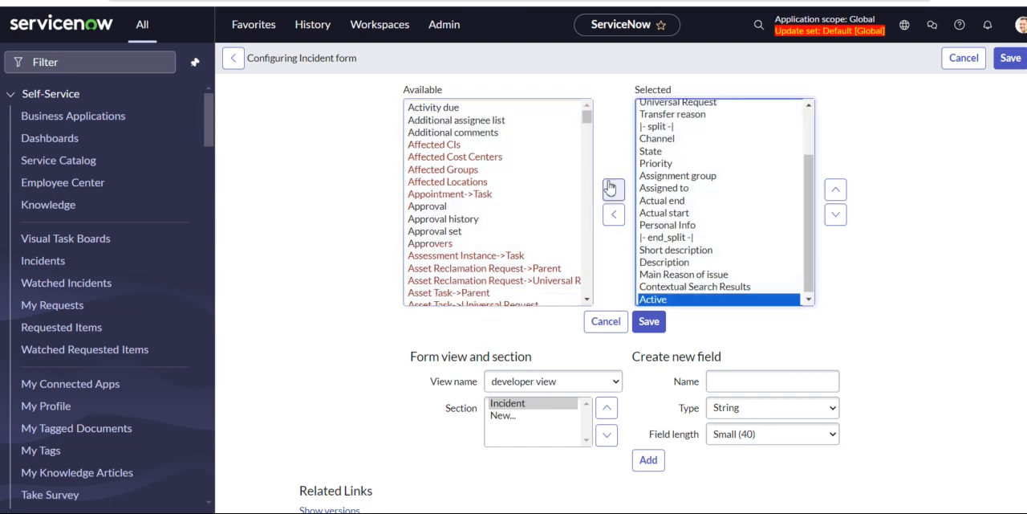
{"action": "scroll", "coordinate": [489, 239], "scroll_direction": "down", "scroll_amount": 3}
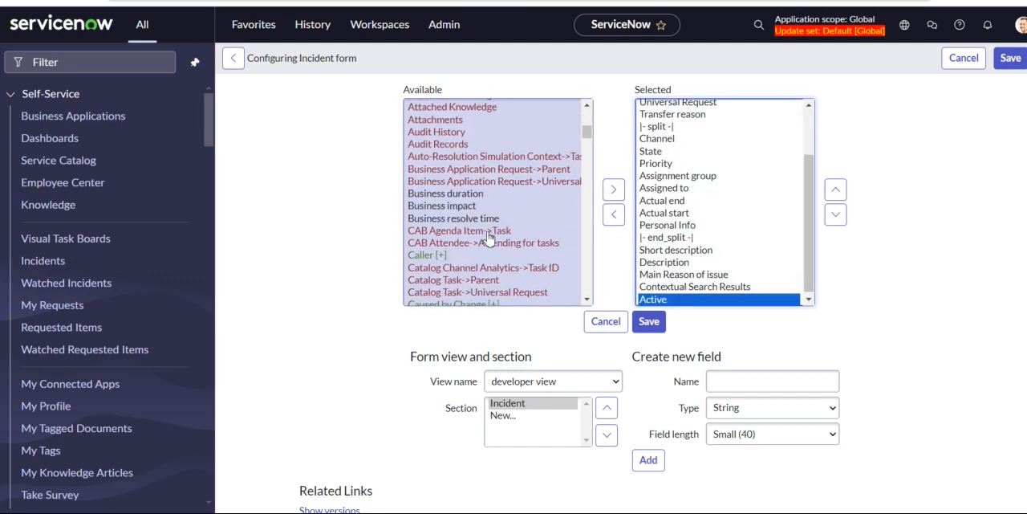
{"action": "left_click", "coordinate": [460, 207]}
{"action": "left_click", "coordinate": [613, 189]}
Add the Contract and Location fields to the developer view's Incident section and save the form layout.
{"action": "scroll", "coordinate": [493, 262], "scroll_direction": "down", "scroll_amount": 6}
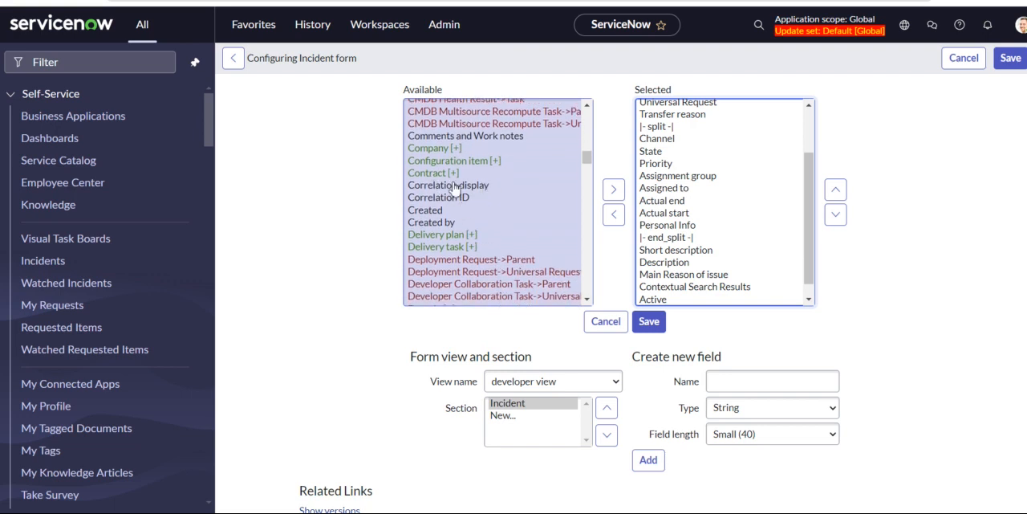
{"action": "left_click", "coordinate": [449, 173]}
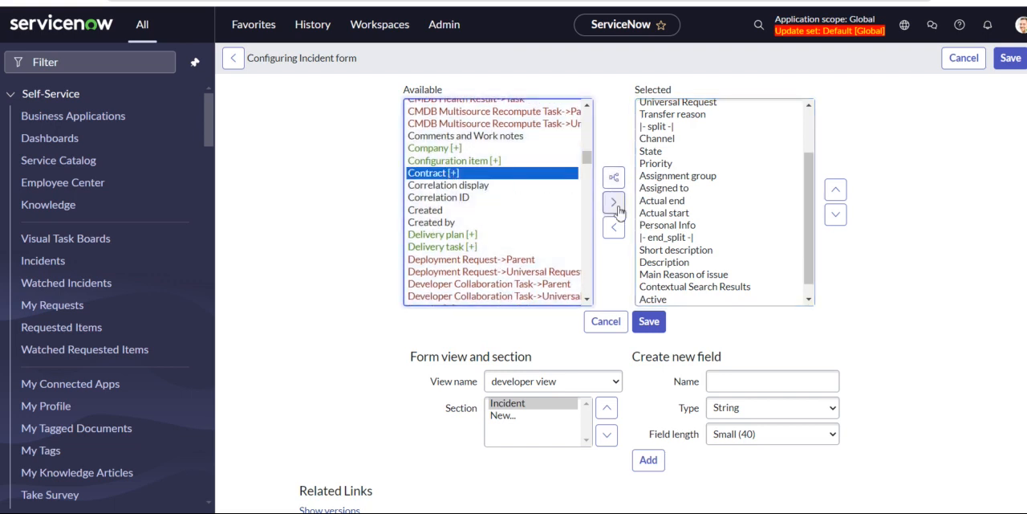
{"action": "left_click", "coordinate": [615, 203]}
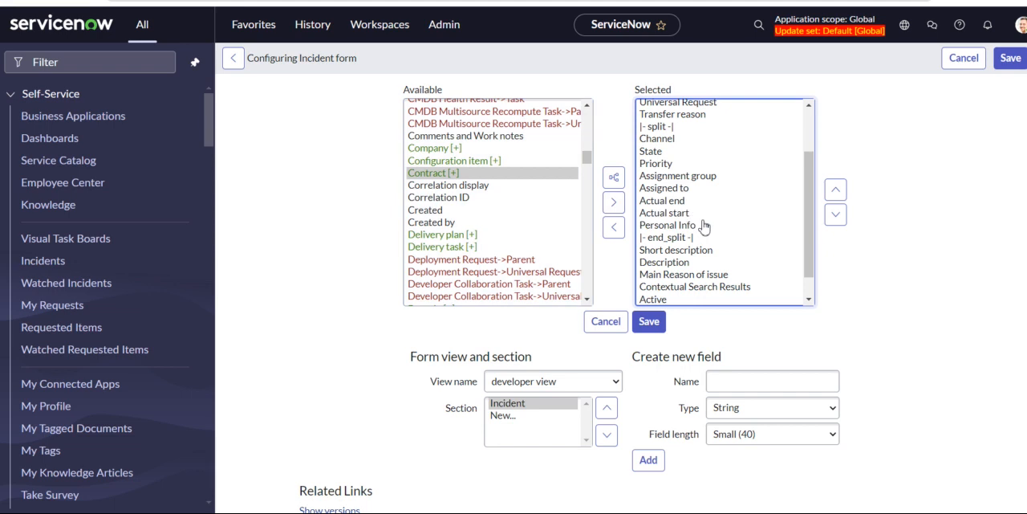
{"action": "left_click", "coordinate": [484, 162]}
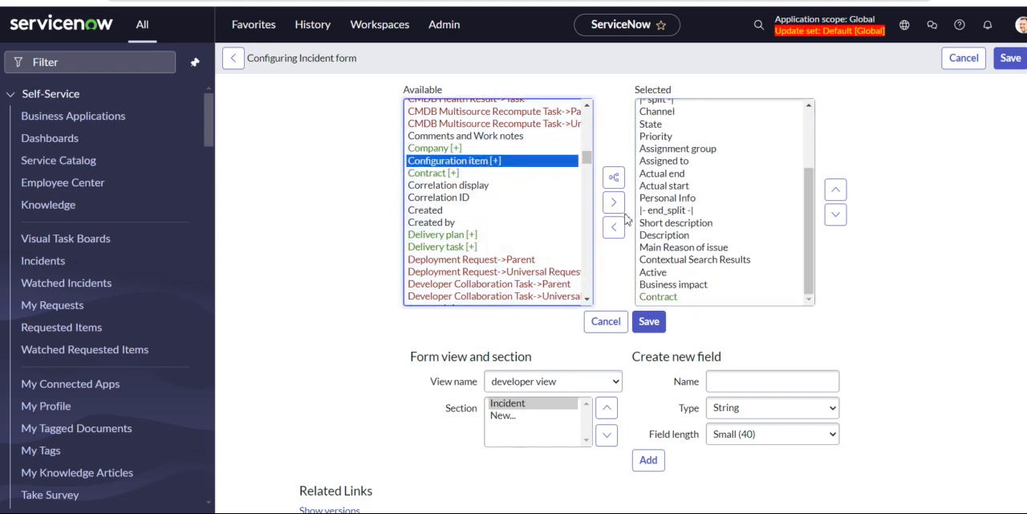
{"action": "left_click", "coordinate": [614, 205]}
{"action": "scroll", "coordinate": [487, 251], "scroll_direction": "down", "scroll_amount": 7}
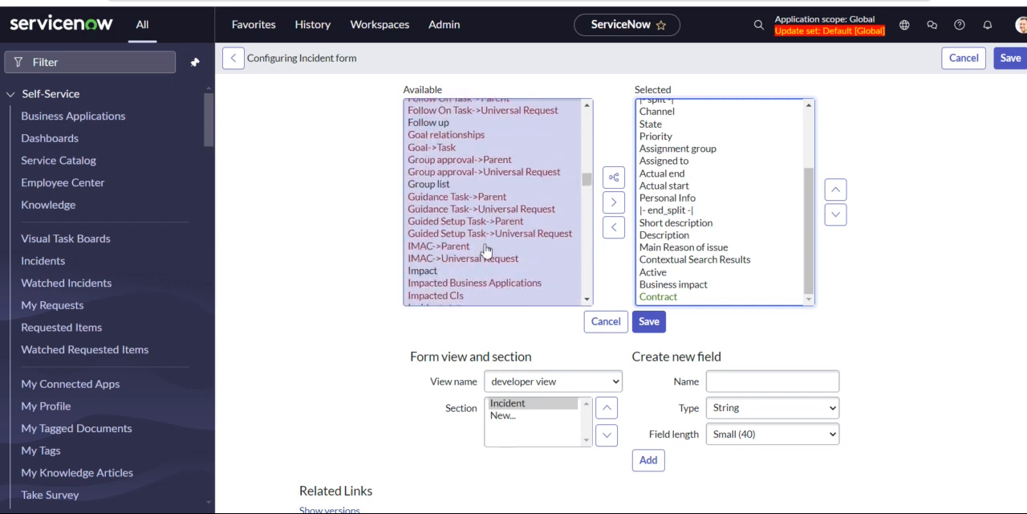
{"action": "scroll", "coordinate": [486, 251], "scroll_direction": "down", "scroll_amount": 5}
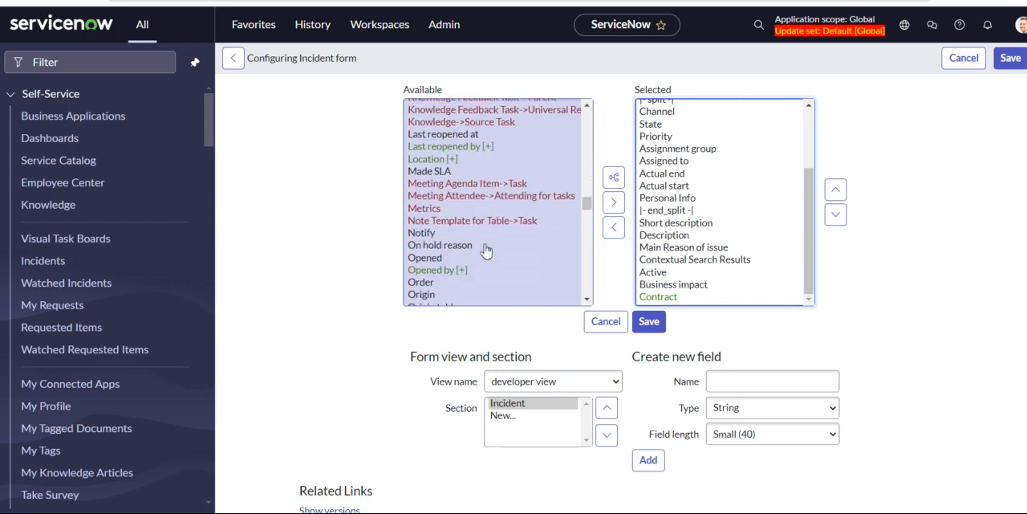
{"action": "left_click", "coordinate": [447, 160]}
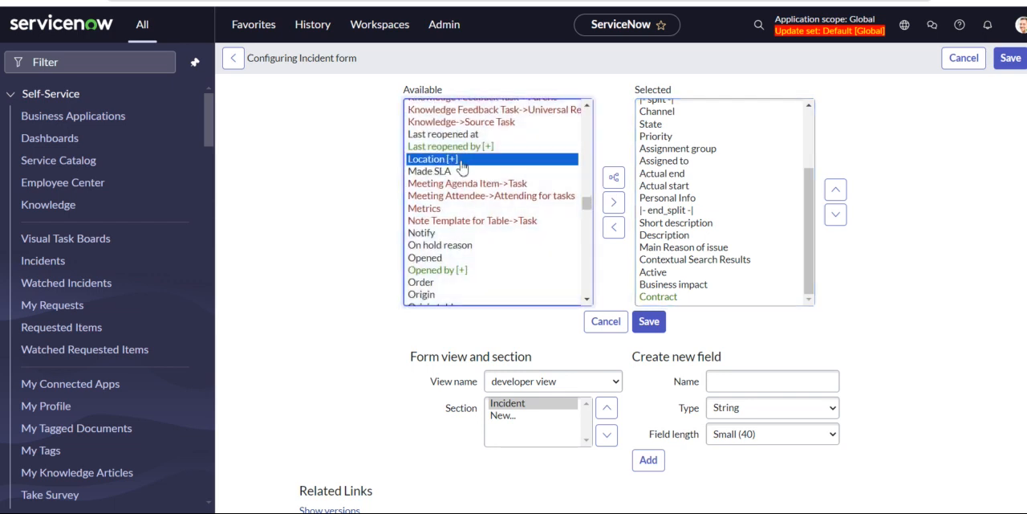
{"action": "left_click", "coordinate": [613, 204]}
{"action": "scroll", "coordinate": [455, 264], "scroll_direction": "down", "scroll_amount": 5}
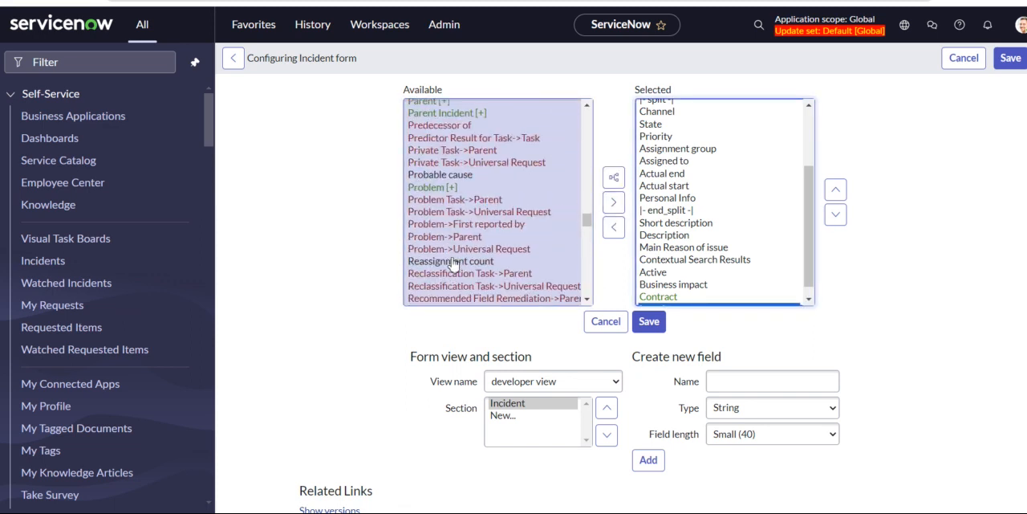
{"action": "scroll", "coordinate": [695, 256], "scroll_direction": "down", "scroll_amount": 1}
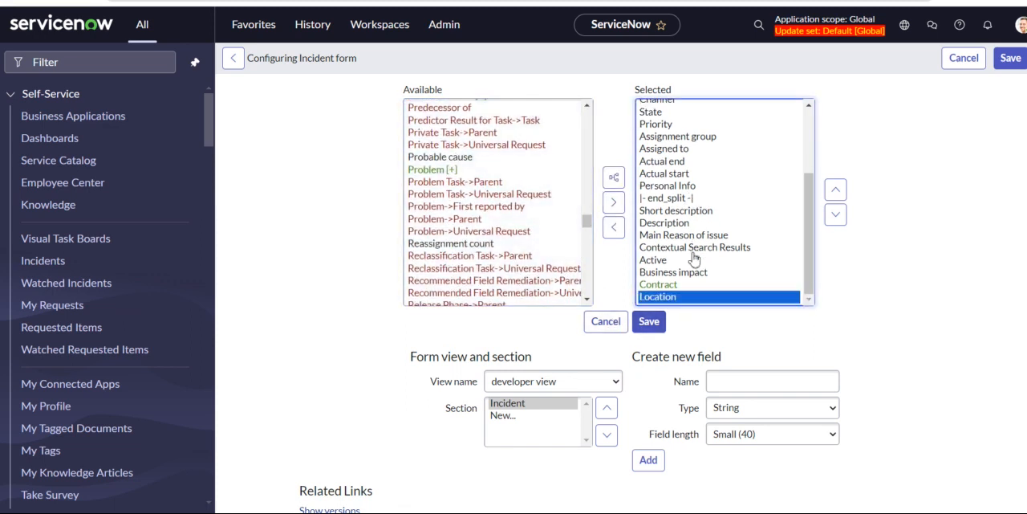
{"action": "left_click", "coordinate": [651, 325]}
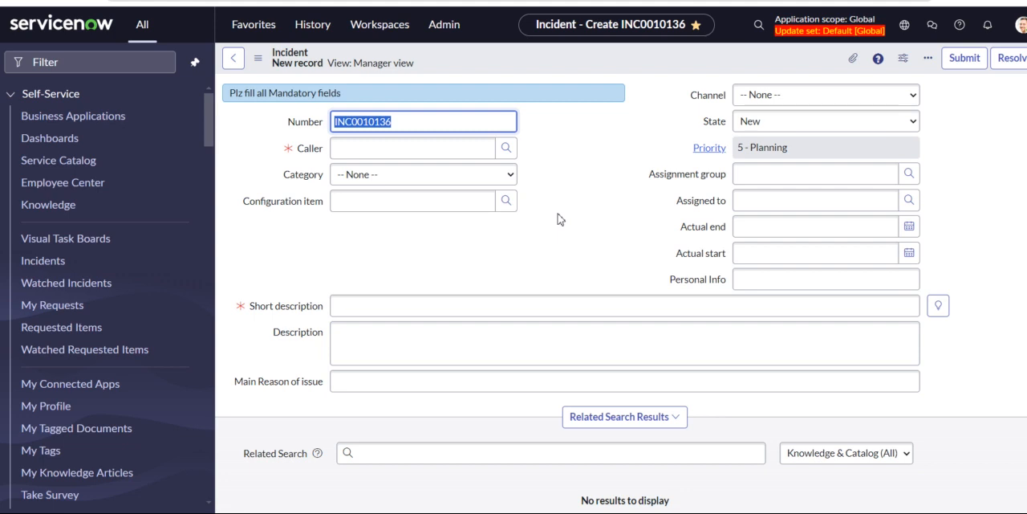
Look over the new incident form in Manager view and open its Form Design configuration.
{"action": "scroll", "coordinate": [577, 195], "scroll_direction": "down", "scroll_amount": 1}
{"action": "scroll", "coordinate": [580, 195], "scroll_direction": "up", "scroll_amount": 1}
{"action": "scroll", "coordinate": [634, 217], "scroll_direction": "down", "scroll_amount": 3}
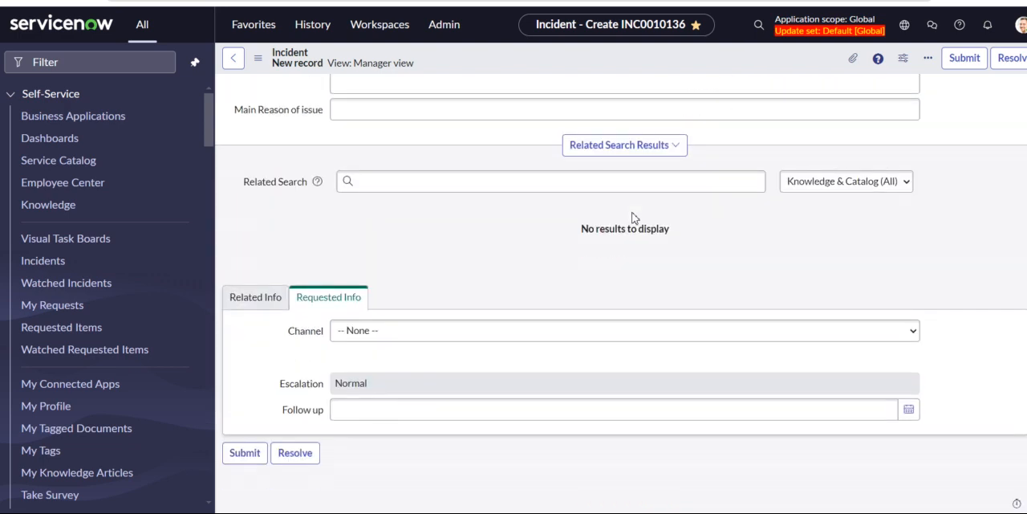
{"action": "scroll", "coordinate": [634, 217], "scroll_direction": "up", "scroll_amount": 3}
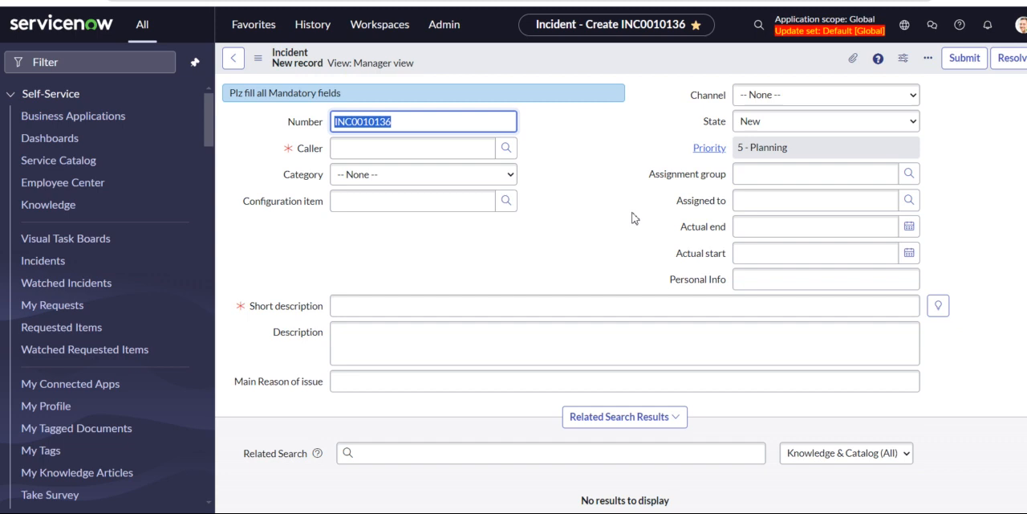
{"action": "right_click", "coordinate": [565, 66]}
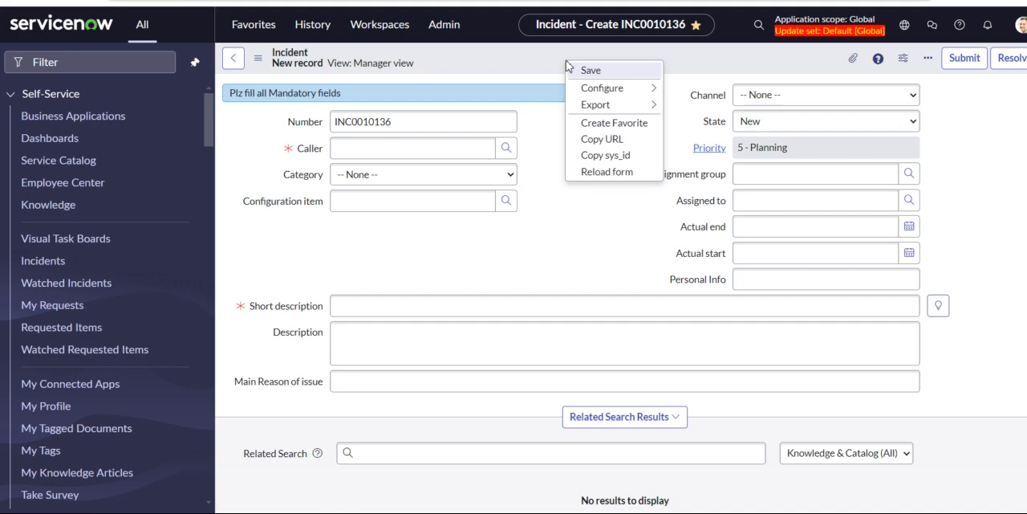
{"action": "mouse_move", "coordinate": [639, 88]}
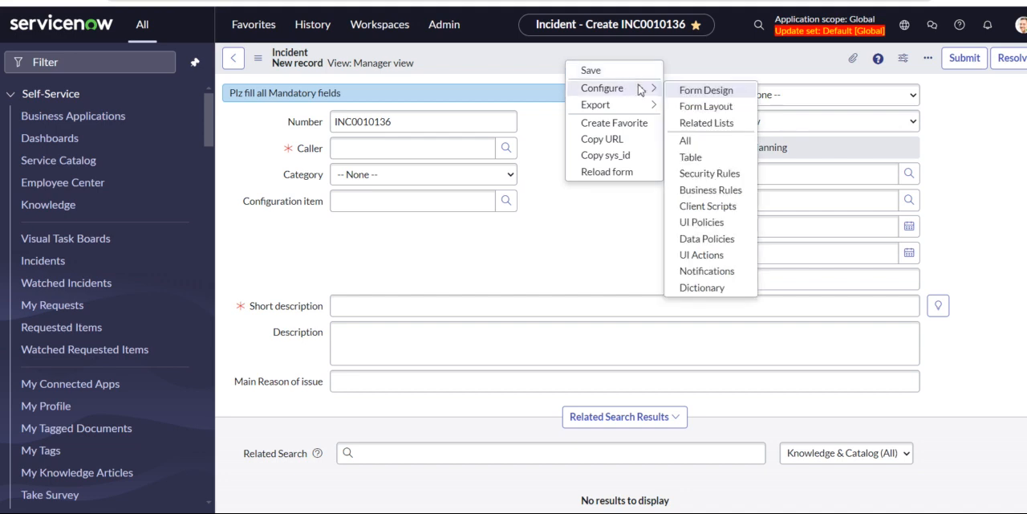
{"action": "left_click", "coordinate": [701, 91]}
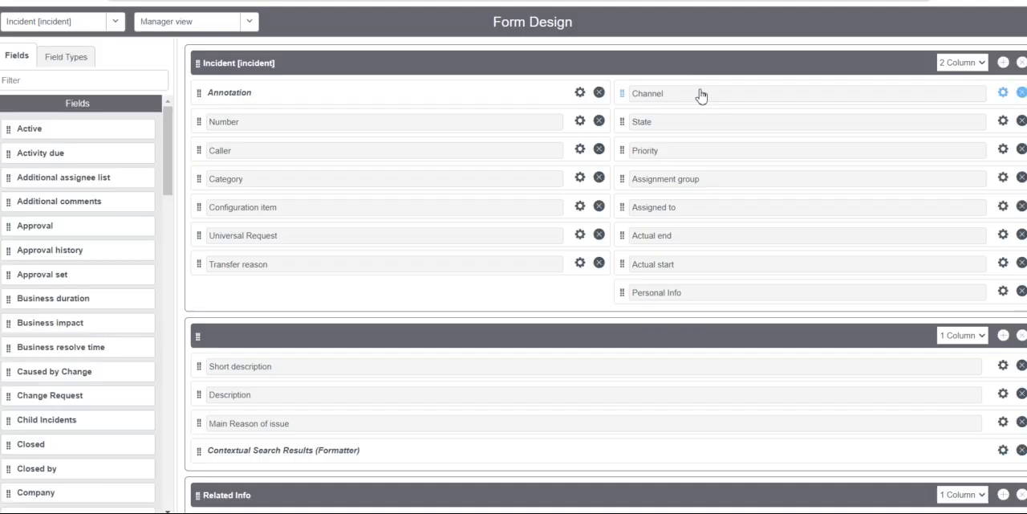
Look over the Manager view's sections in Form Design and the list of available fields.
{"action": "scroll", "coordinate": [496, 190], "scroll_direction": "down", "scroll_amount": 2}
{"action": "scroll", "coordinate": [496, 190], "scroll_direction": "up", "scroll_amount": 2}
{"action": "scroll", "coordinate": [324, 296], "scroll_direction": "down", "scroll_amount": 5}
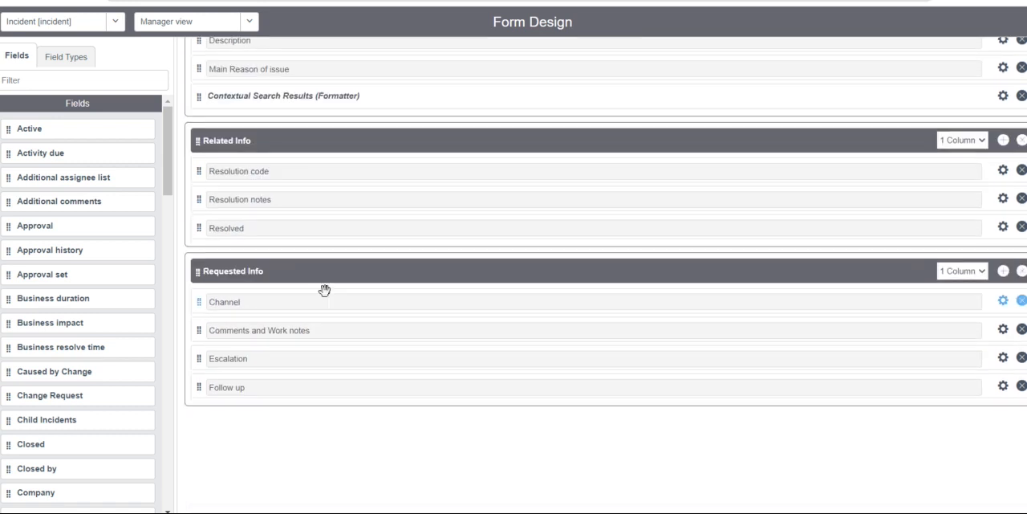
{"action": "scroll", "coordinate": [326, 297], "scroll_direction": "up", "scroll_amount": 5}
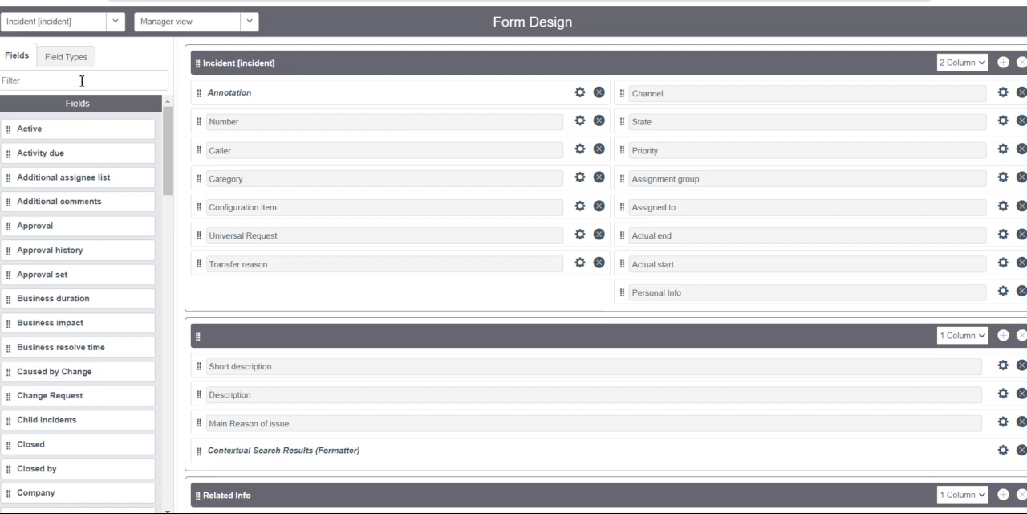
{"action": "scroll", "coordinate": [102, 313], "scroll_direction": "down", "scroll_amount": 3}
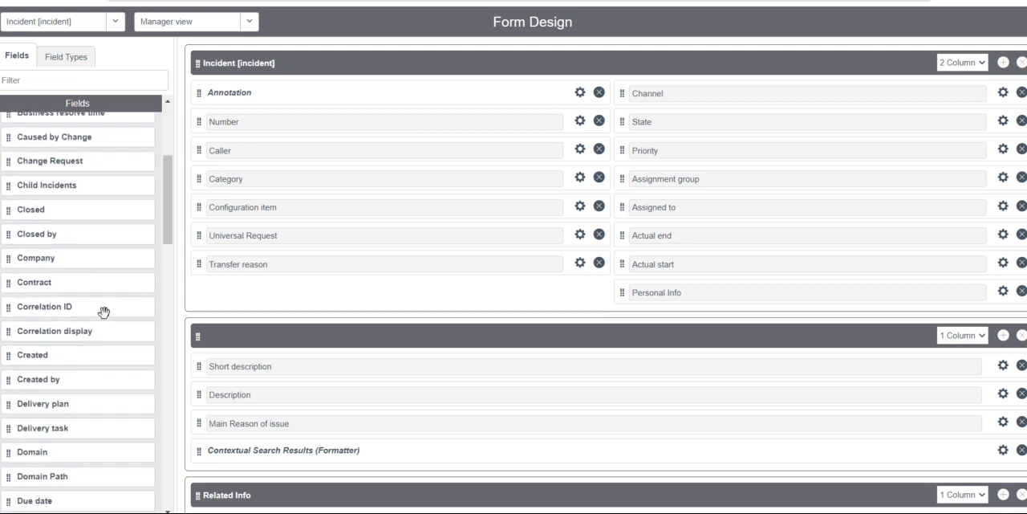
{"action": "scroll", "coordinate": [103, 312], "scroll_direction": "down", "scroll_amount": 3}
{"action": "scroll", "coordinate": [103, 312], "scroll_direction": "down", "scroll_amount": 1}
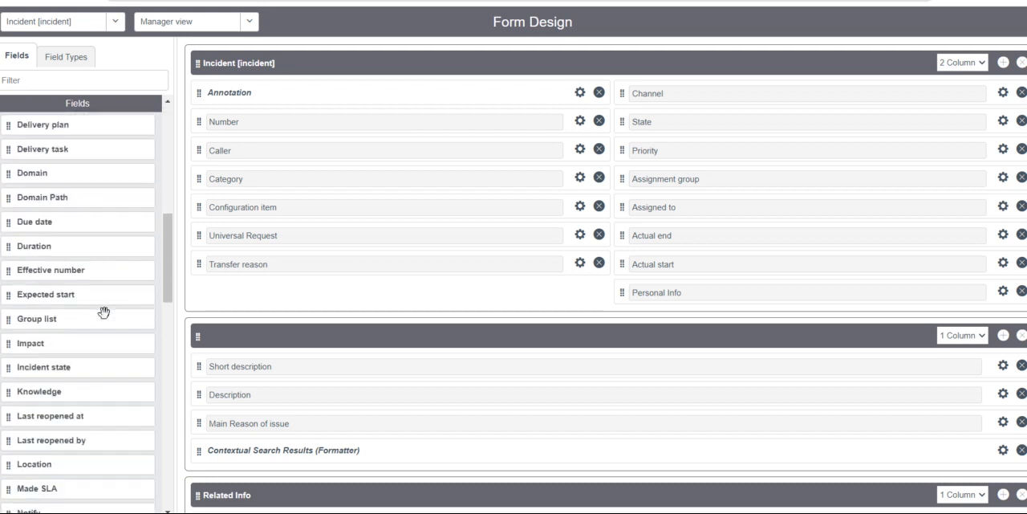
{"action": "scroll", "coordinate": [103, 312], "scroll_direction": "up", "scroll_amount": 7}
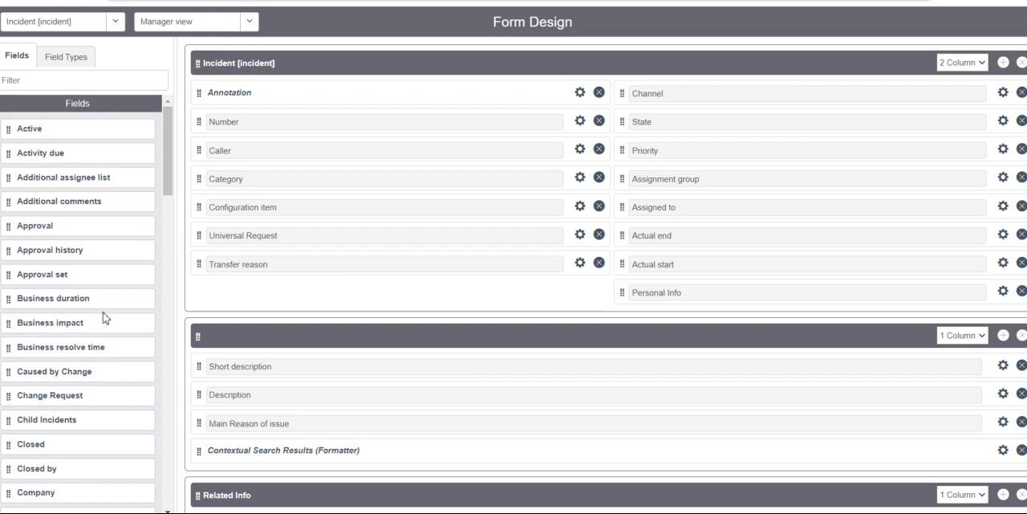
Add a new Date-type field below Transfer reason in the Incident section and label it "DOB of Caller".
{"action": "left_click", "coordinate": [69, 60]}
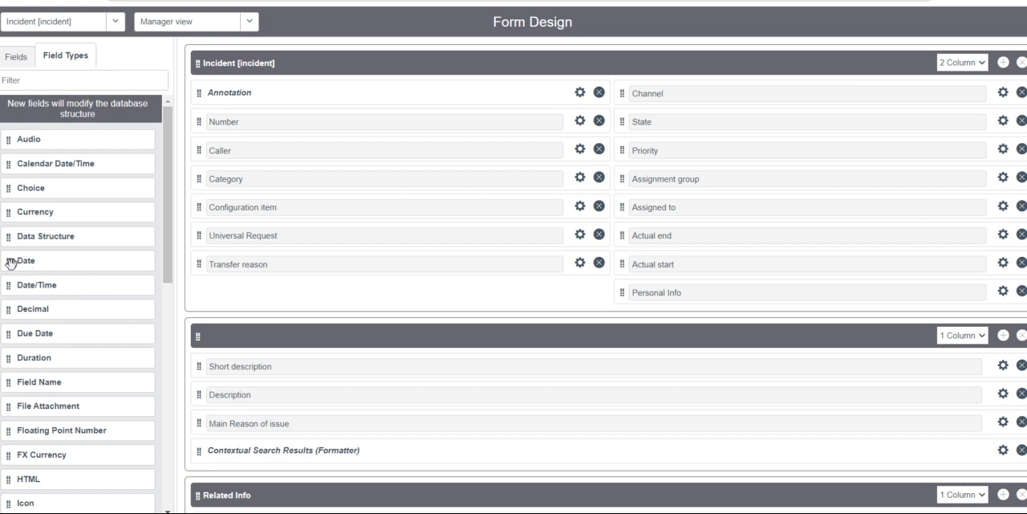
{"action": "left_click_drag", "start_coordinate": [9, 262], "coordinate": [229, 295]}
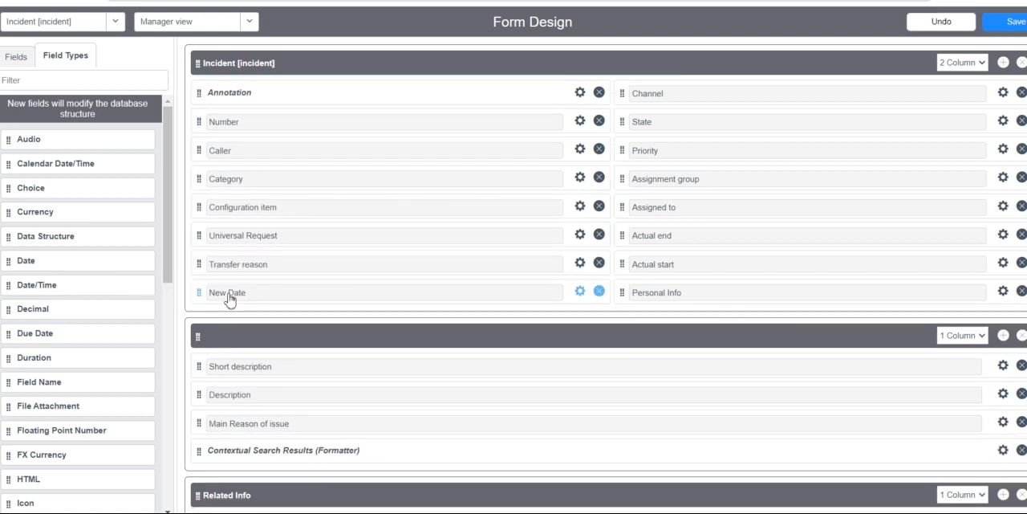
{"action": "left_click", "coordinate": [581, 292]}
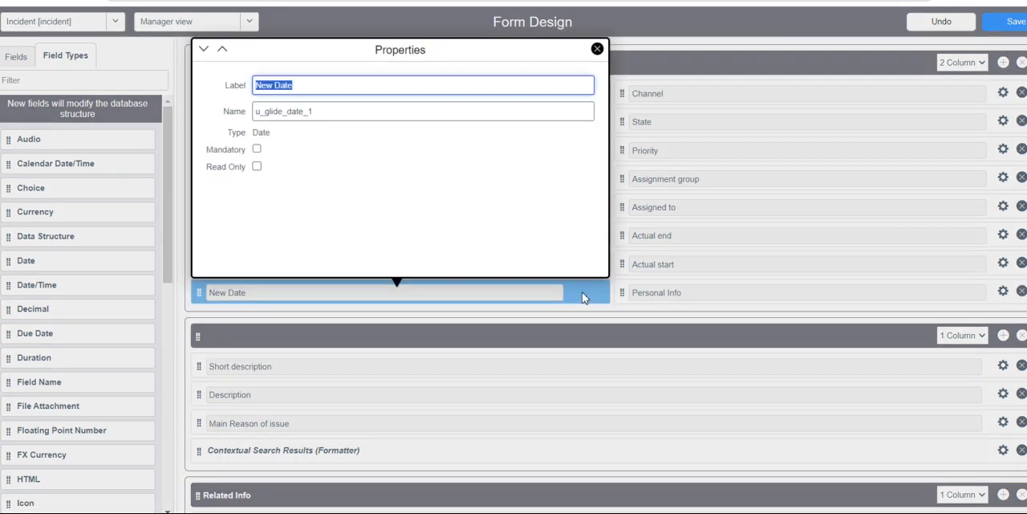
{"action": "type", "text": "DO"}
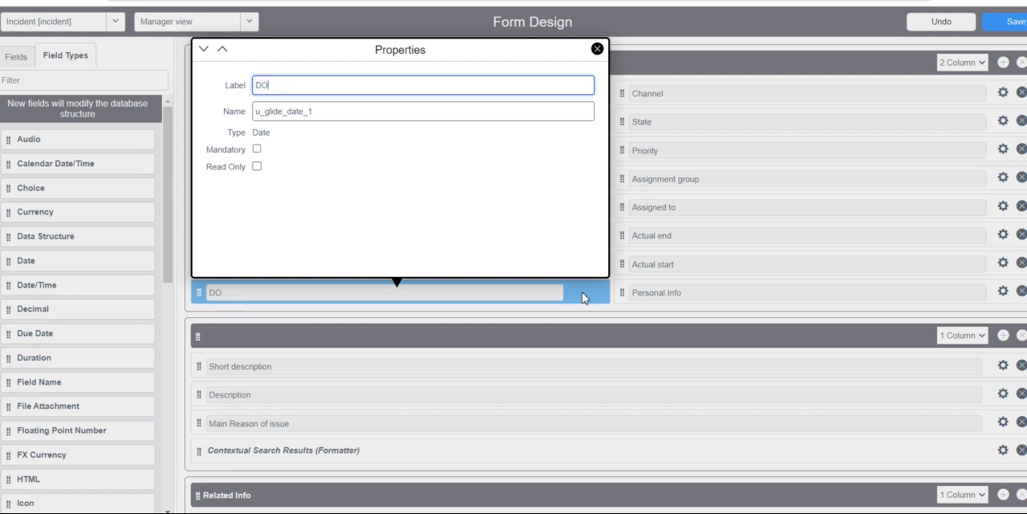
{"action": "type", "text": "B of Caller"}
Edit the DOB of Caller field's name to include "dob_of_caller" and close its properties.
{"action": "double_click", "coordinate": [341, 107]}
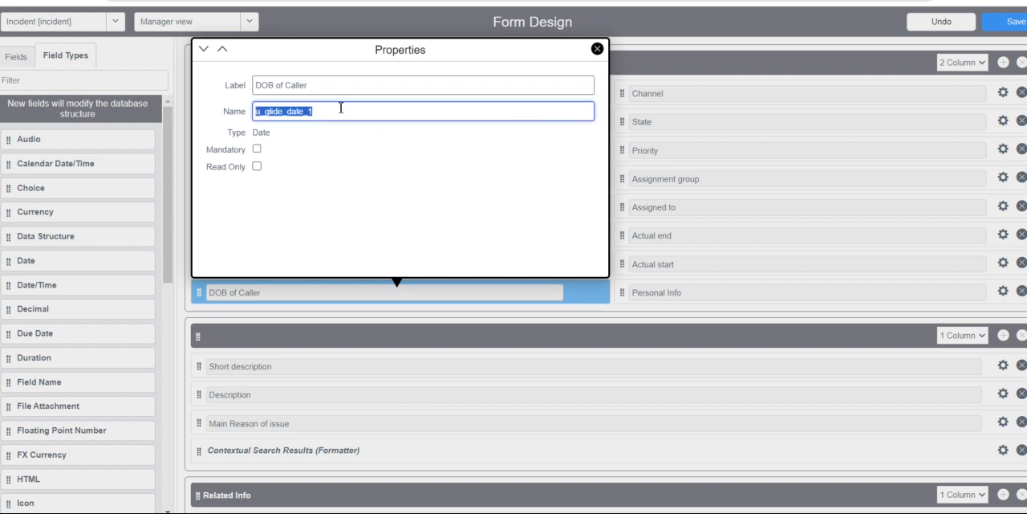
{"action": "left_click", "coordinate": [328, 110]}
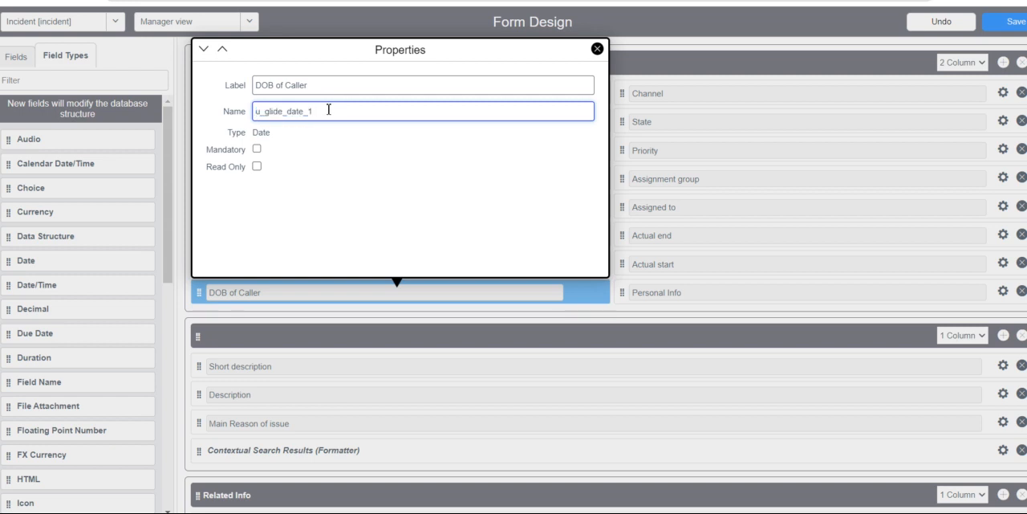
{"action": "key", "text": "BackSpace"}
{"action": "key", "text": "BackSpace"}
{"action": "key", "text": "BackSpace"}
{"action": "key", "text": "BackSpace"}
{"action": "key", "text": "BackSpace"}
{"action": "key", "text": "BackSpace"}
{"action": "key", "text": "BackSpace"}
{"action": "key", "text": "BackSpace"}
{"action": "key", "text": "BackSpace"}
{"action": "key", "text": "BackSpace"}
{"action": "type", "text": "dob_of_caller"}
{"action": "left_click", "coordinate": [597, 49]}
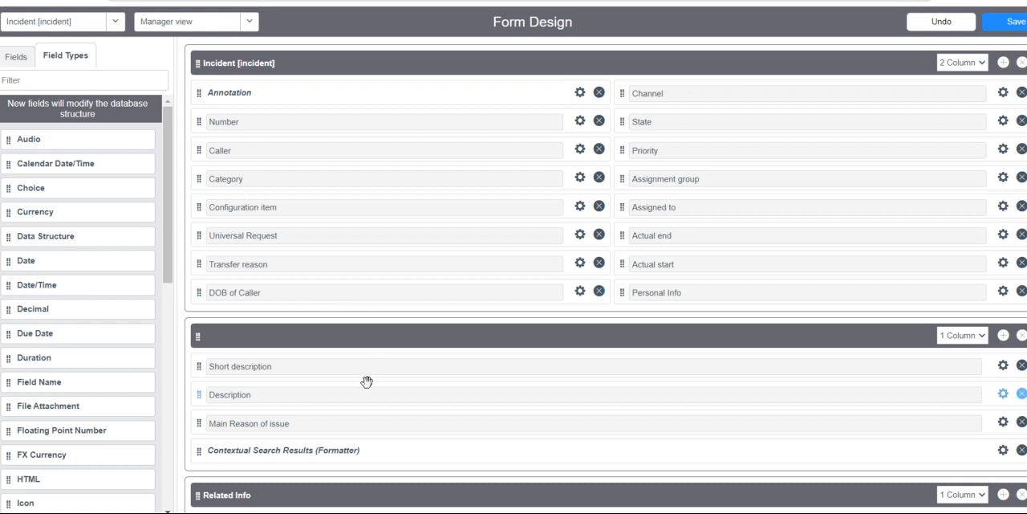
Add a new section after the Requested Info section of the Manager view.
{"action": "scroll", "coordinate": [367, 361], "scroll_direction": "down", "scroll_amount": 3}
{"action": "scroll", "coordinate": [367, 388], "scroll_direction": "up", "scroll_amount": 3}
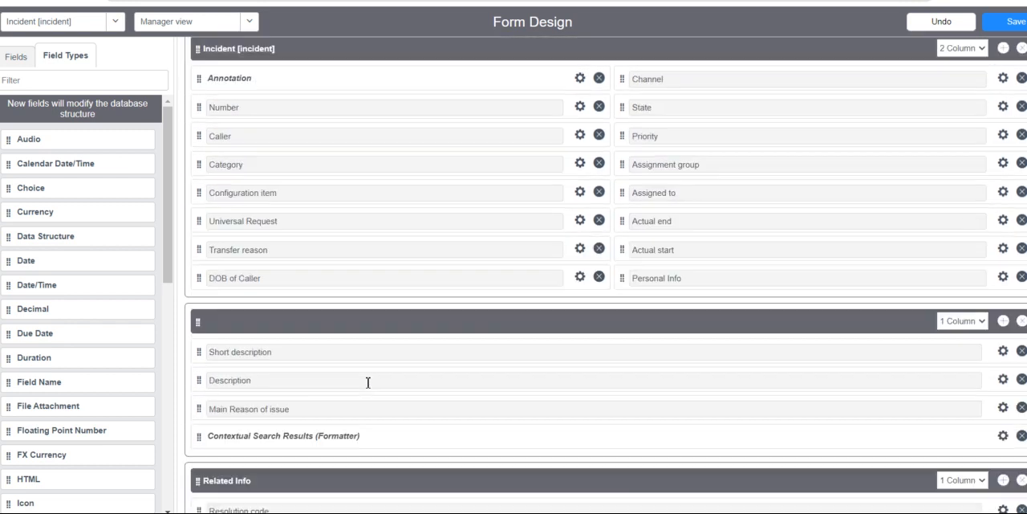
{"action": "scroll", "coordinate": [367, 388], "scroll_direction": "down", "scroll_amount": 2}
{"action": "scroll", "coordinate": [367, 387], "scroll_direction": "up", "scroll_amount": 3}
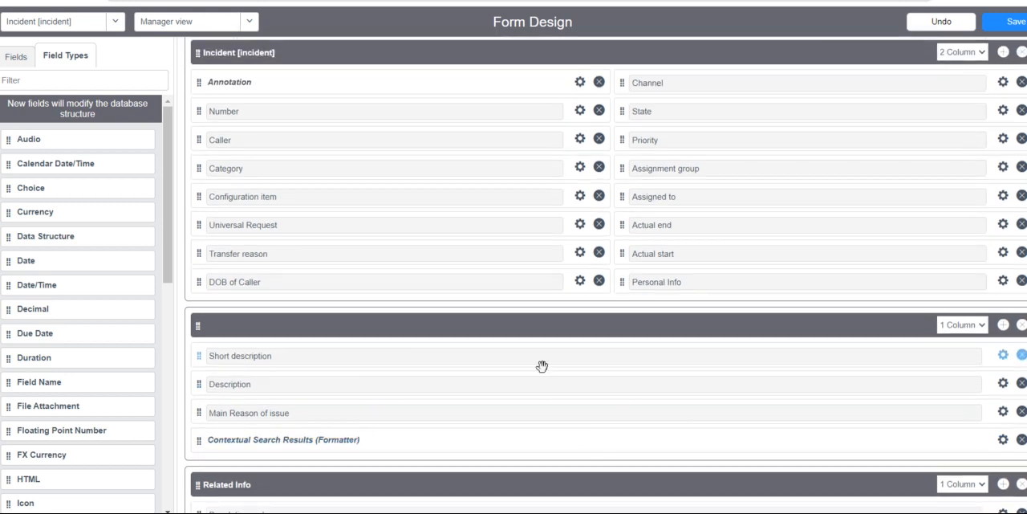
{"action": "scroll", "coordinate": [541, 369], "scroll_direction": "down", "scroll_amount": 4}
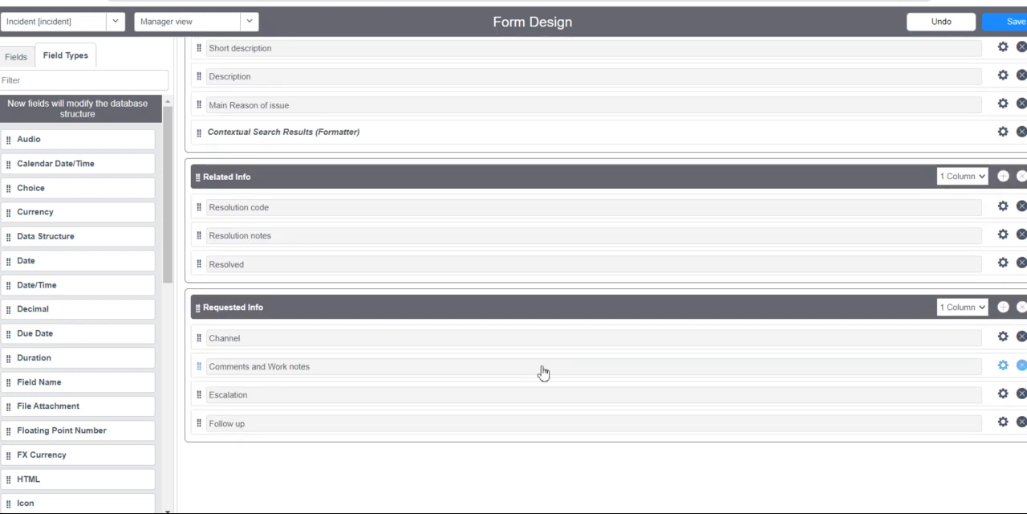
{"action": "scroll", "coordinate": [542, 372], "scroll_direction": "up", "scroll_amount": 2}
{"action": "scroll", "coordinate": [542, 372], "scroll_direction": "down", "scroll_amount": 3}
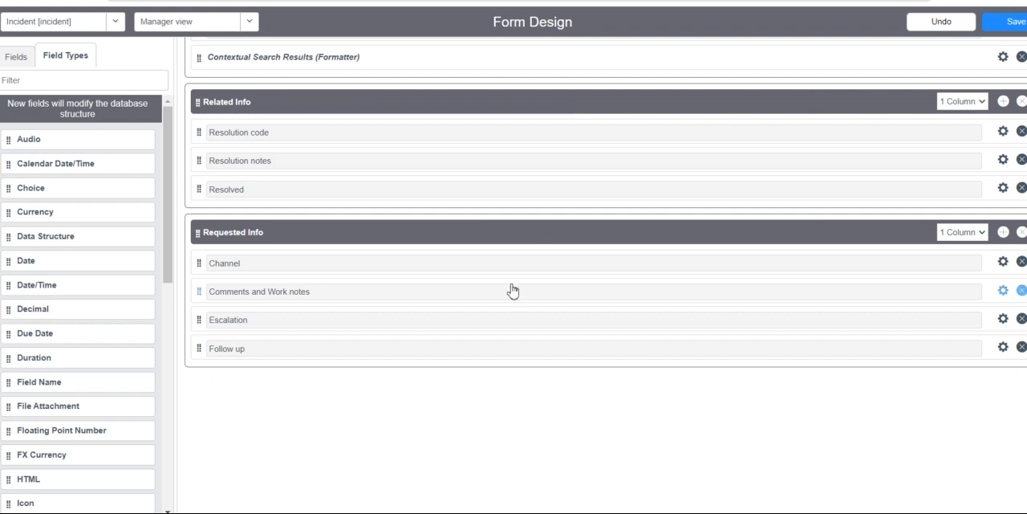
{"action": "left_click", "coordinate": [1003, 232]}
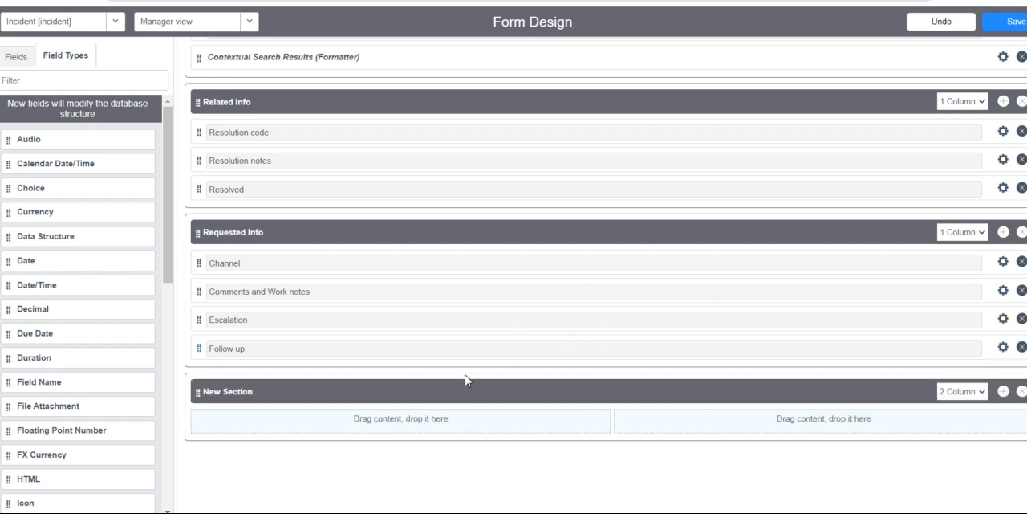
Rename the new section "ticket details" and set its layout to 1 Column.
{"action": "left_click", "coordinate": [335, 392]}
{"action": "double_click", "coordinate": [295, 394]}
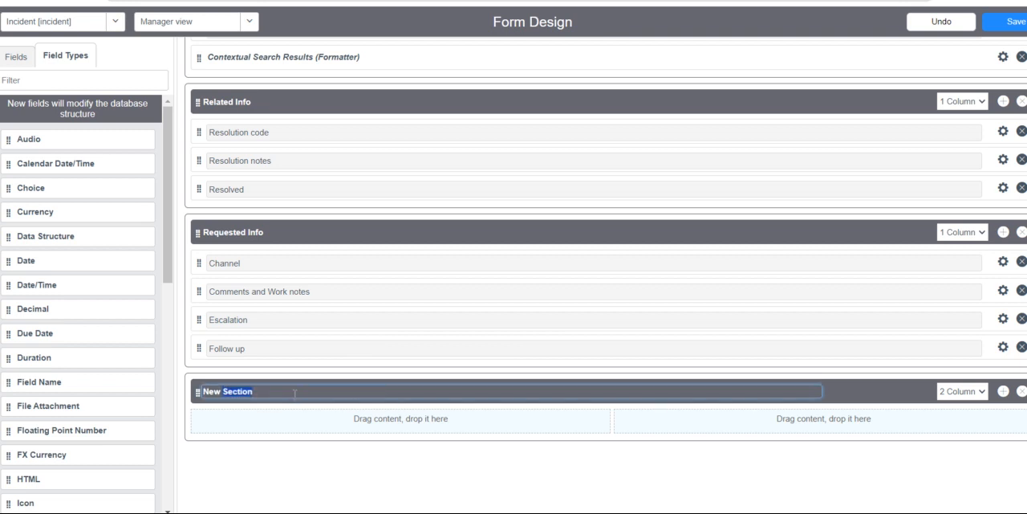
{"action": "key", "text": "BackSpace"}
{"action": "key", "text": "BackSpace"}
{"action": "type", "text": "ticket detai"}
{"action": "left_click", "coordinate": [729, 479]}
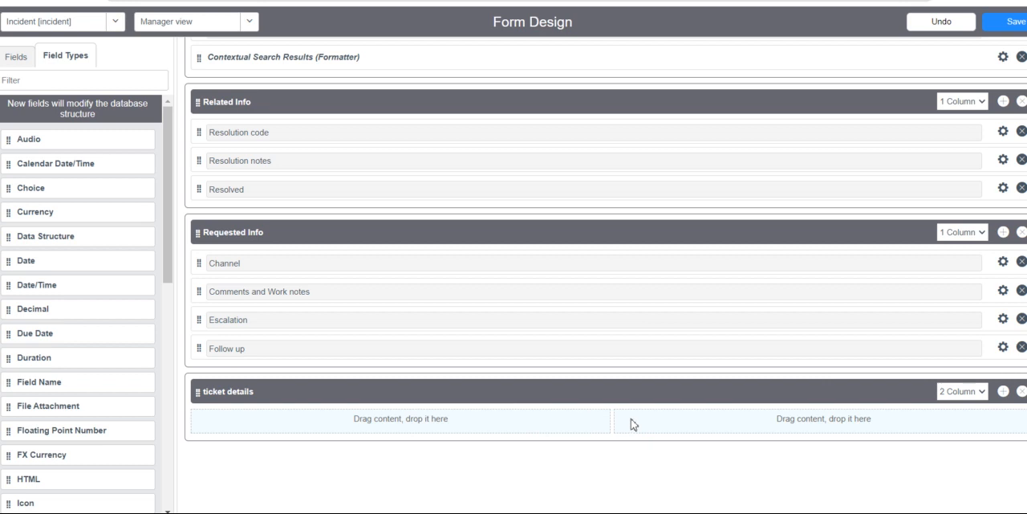
{"action": "left_click", "coordinate": [982, 393]}
{"action": "left_click", "coordinate": [962, 406]}
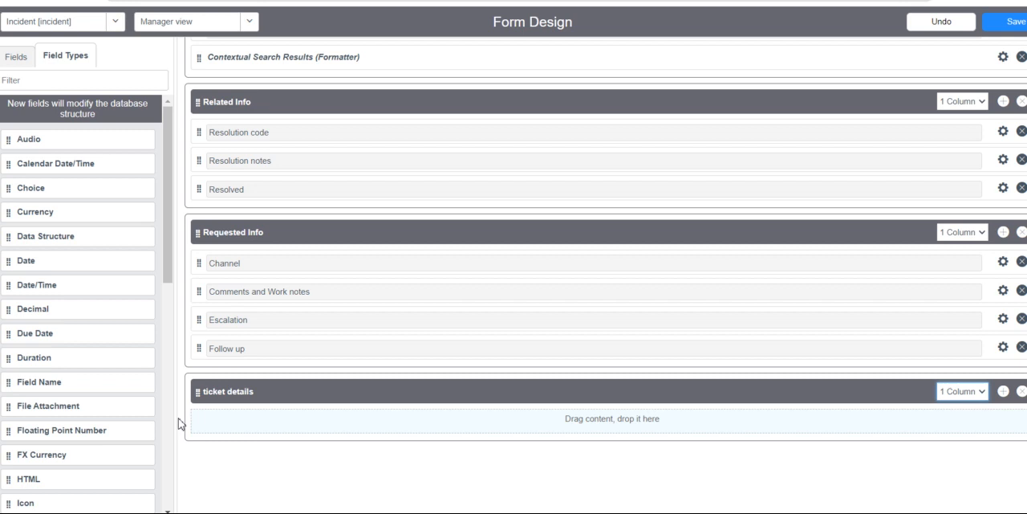
Add the existing Due date and Work notes fields to the ticket details section.
{"action": "scroll", "coordinate": [102, 410], "scroll_direction": "down", "scroll_amount": 3}
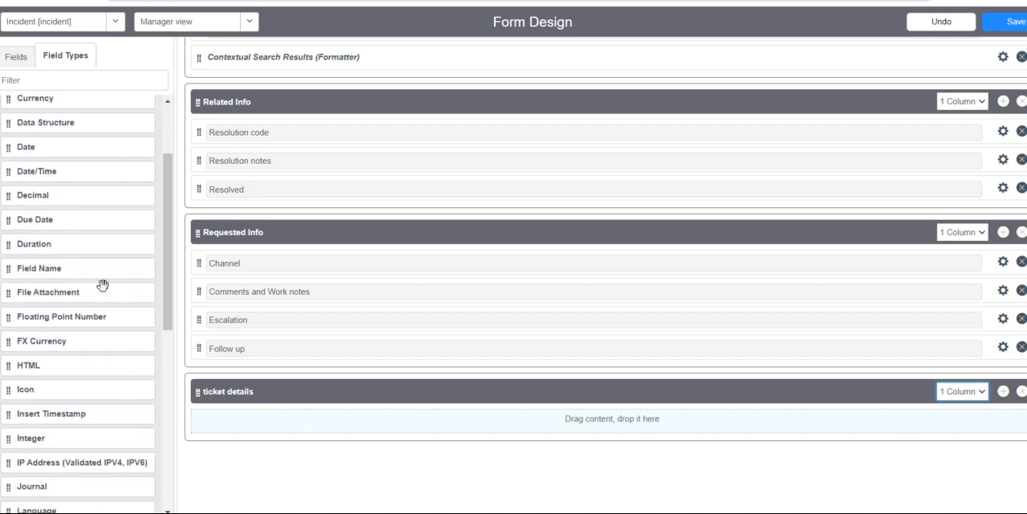
{"action": "left_click", "coordinate": [16, 57]}
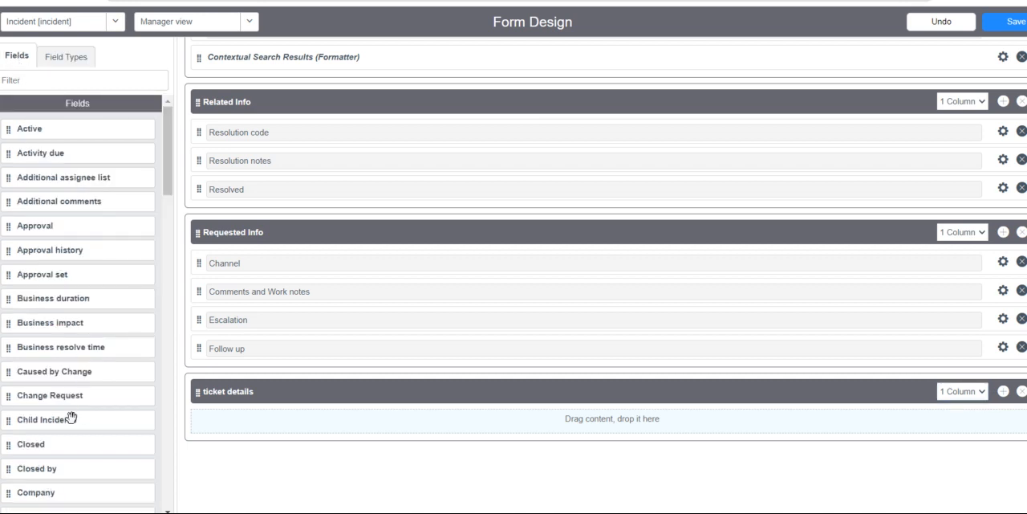
{"action": "scroll", "coordinate": [71, 417], "scroll_direction": "down", "scroll_amount": 2}
{"action": "scroll", "coordinate": [70, 417], "scroll_direction": "down", "scroll_amount": 1}
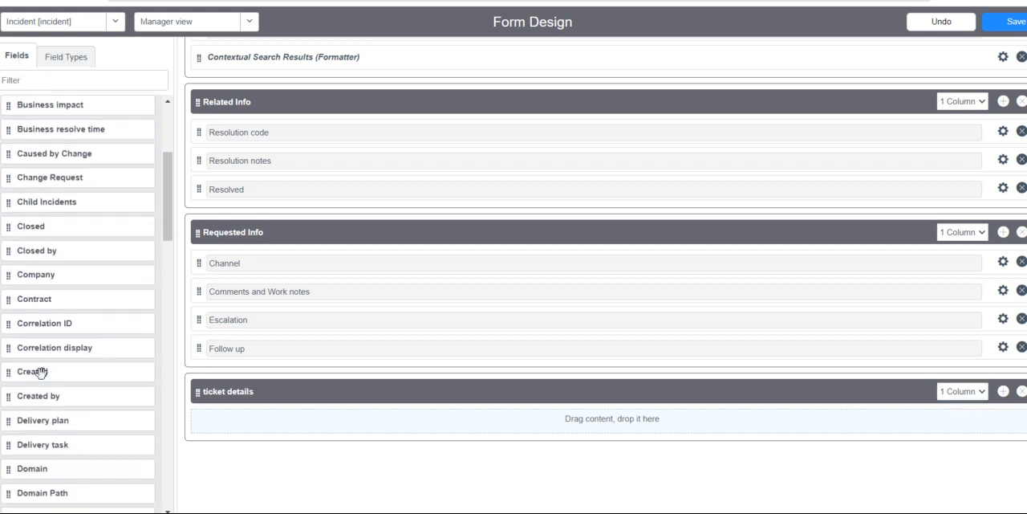
{"action": "scroll", "coordinate": [51, 449], "scroll_direction": "down", "scroll_amount": 2}
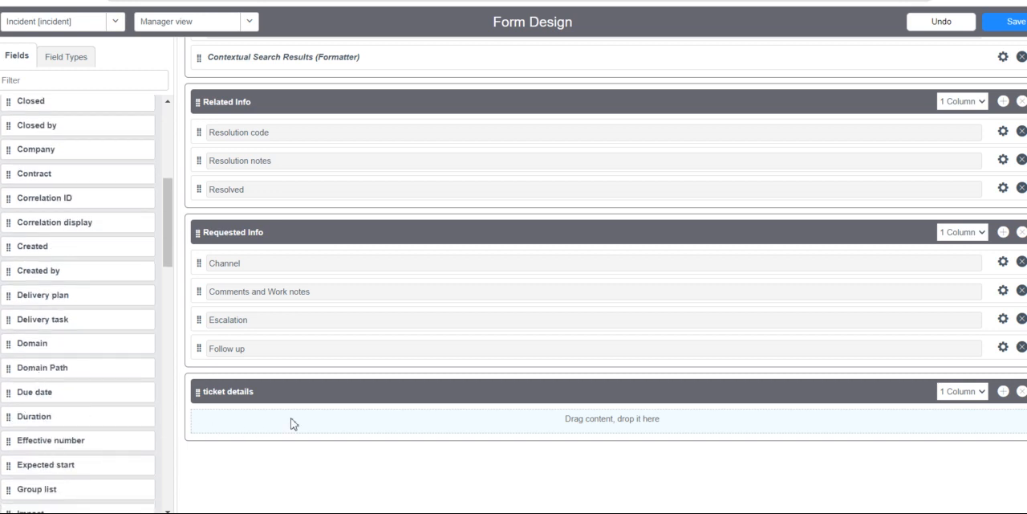
{"action": "left_click_drag", "start_coordinate": [10, 393], "coordinate": [235, 430]}
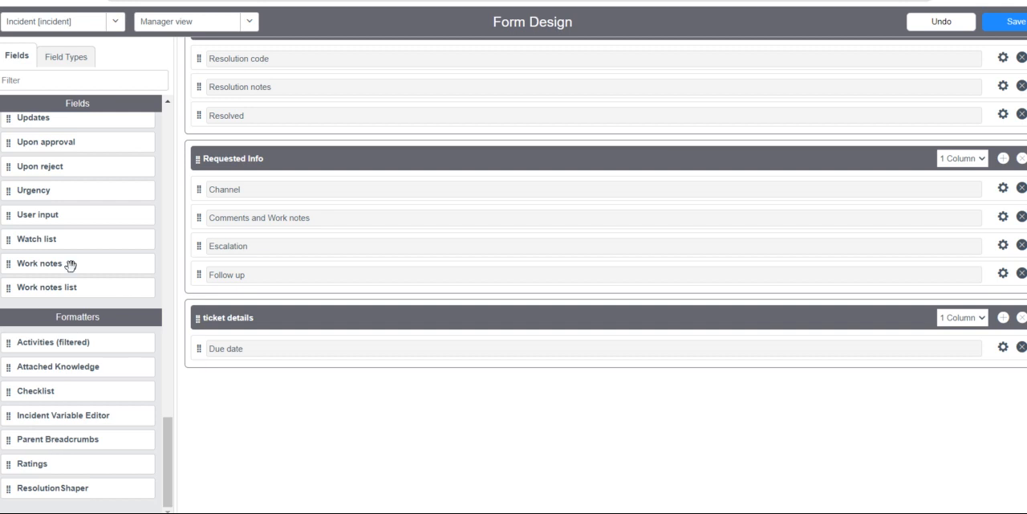
{"action": "left_click_drag", "start_coordinate": [16, 268], "coordinate": [224, 356]}
Save the form design and reload the new incident form in Manager view.
{"action": "scroll", "coordinate": [89, 276], "scroll_direction": "up", "scroll_amount": 3}
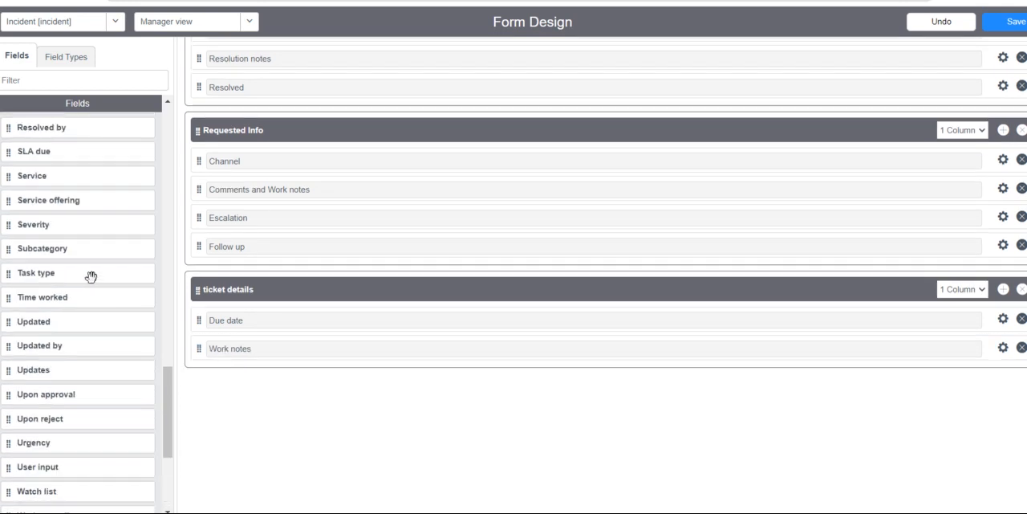
{"action": "scroll", "coordinate": [90, 276], "scroll_direction": "up", "scroll_amount": 3}
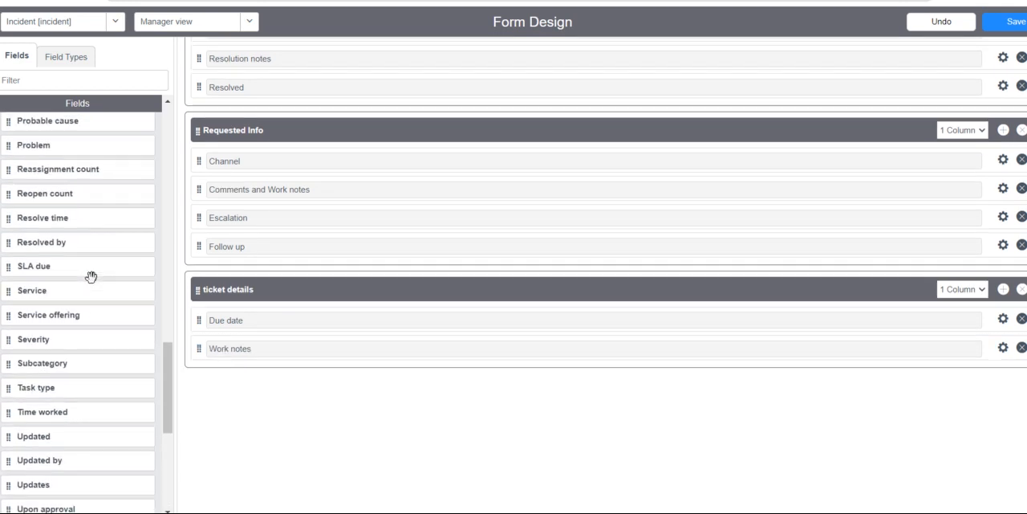
{"action": "scroll", "coordinate": [314, 230], "scroll_direction": "up", "scroll_amount": 3}
{"action": "scroll", "coordinate": [314, 227], "scroll_direction": "up", "scroll_amount": 6}
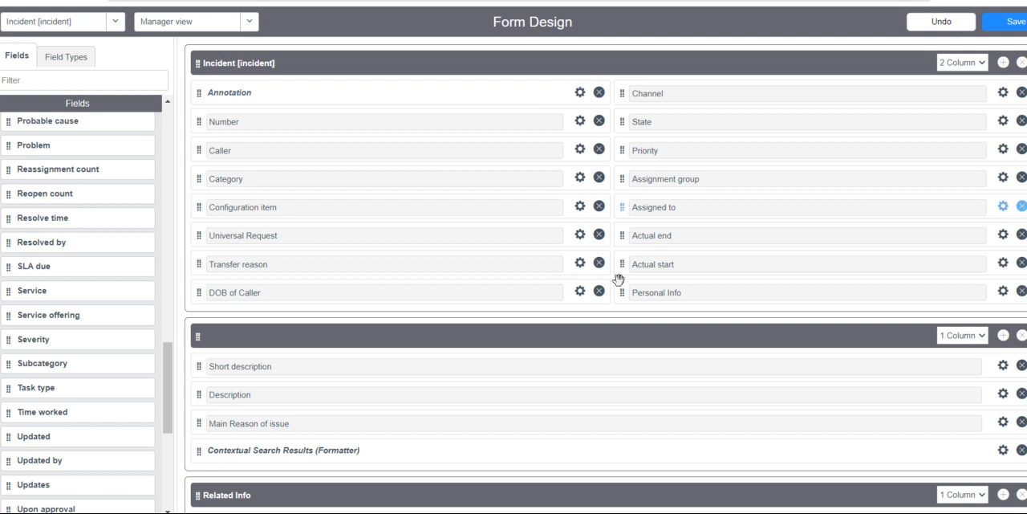
{"action": "left_click", "coordinate": [1013, 23]}
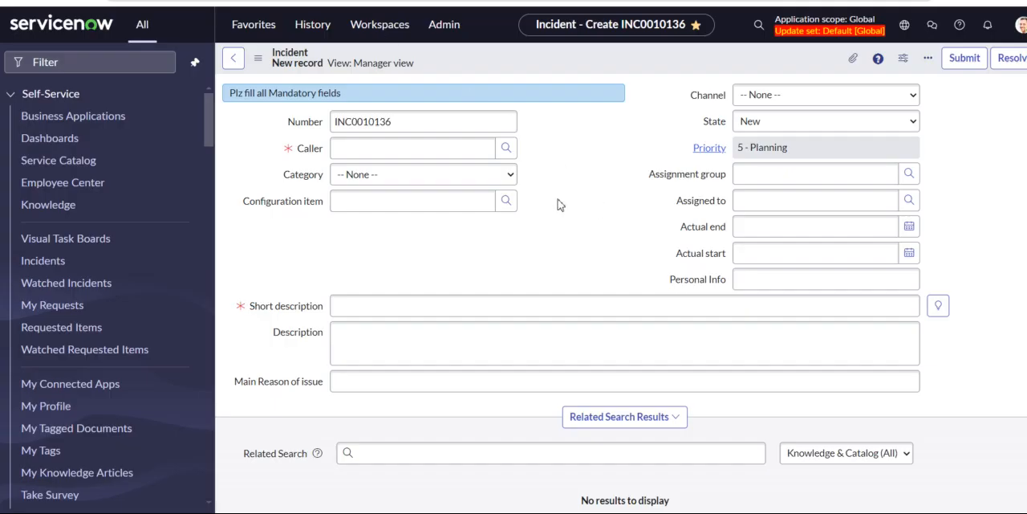
{"action": "left_click", "coordinate": [257, 61]}
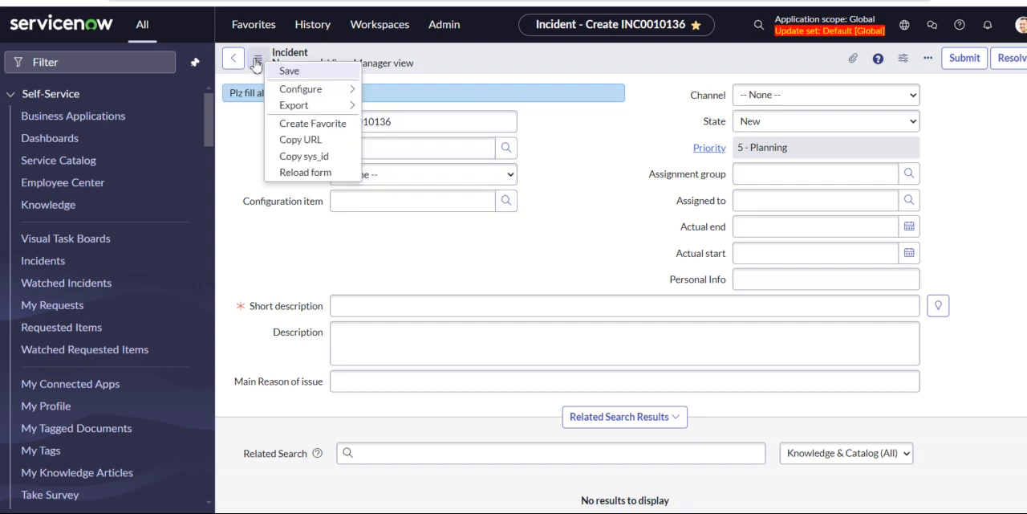
{"action": "left_click", "coordinate": [302, 174]}
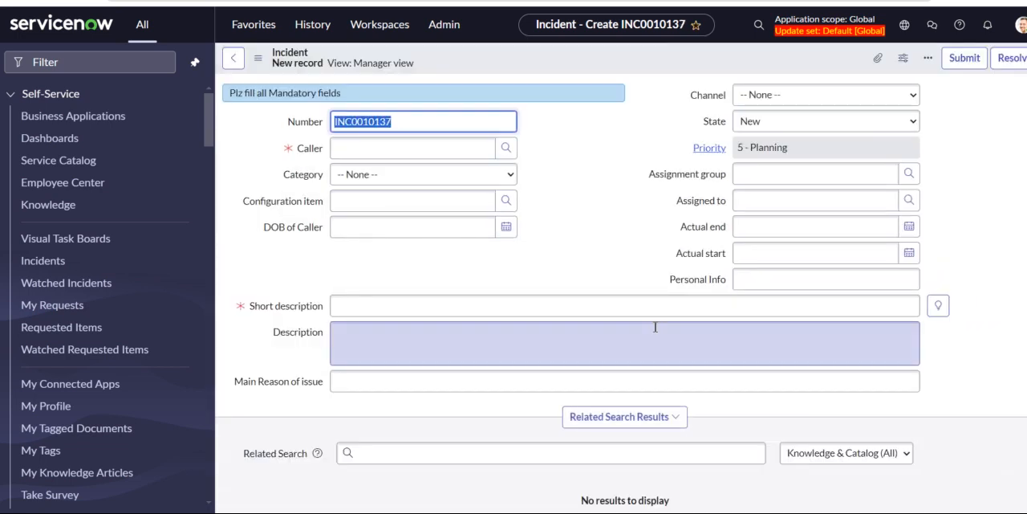
Check the DOB of Caller field and the contents of the ticket details section on the incident form.
{"action": "scroll", "coordinate": [655, 321], "scroll_direction": "down", "scroll_amount": 2}
{"action": "scroll", "coordinate": [654, 305], "scroll_direction": "up", "scroll_amount": 2}
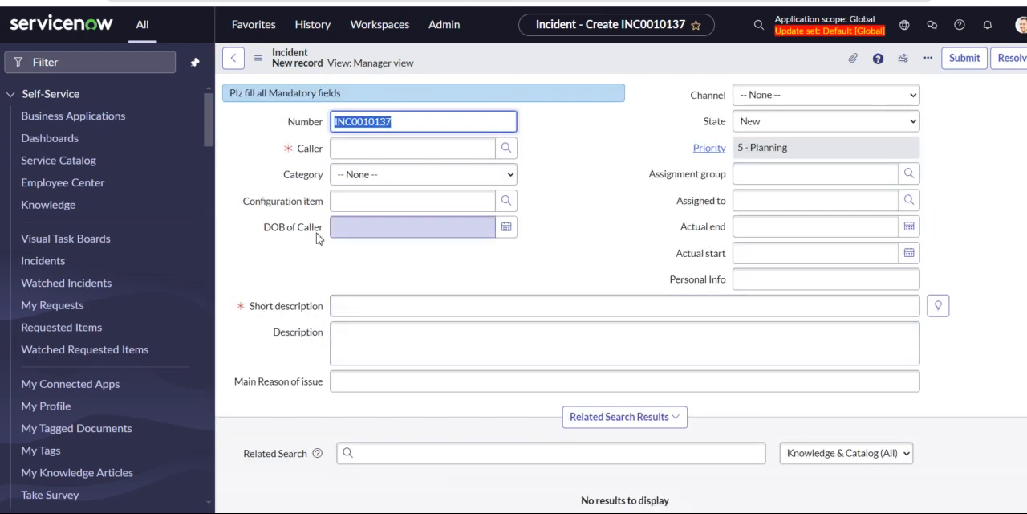
{"action": "scroll", "coordinate": [468, 374], "scroll_direction": "down", "scroll_amount": 5}
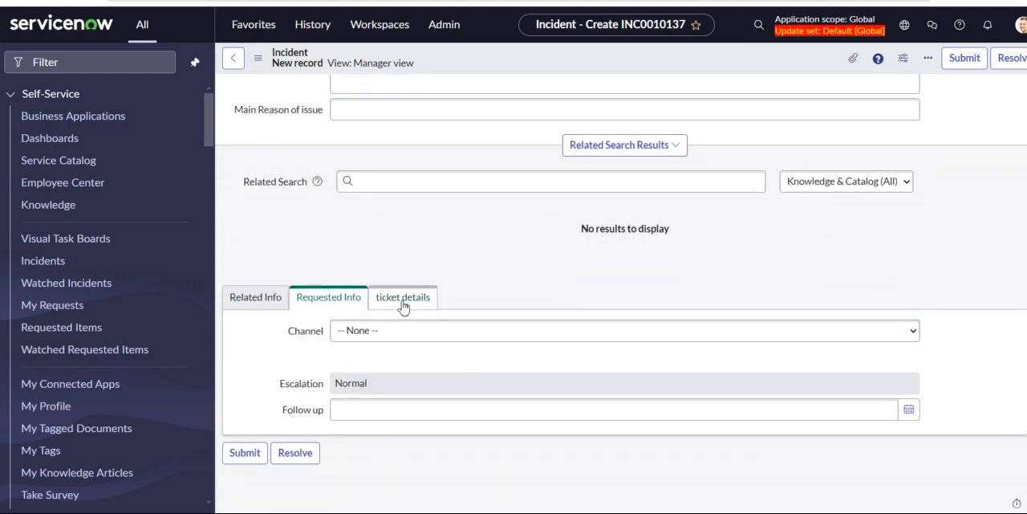
{"action": "left_click", "coordinate": [403, 302]}
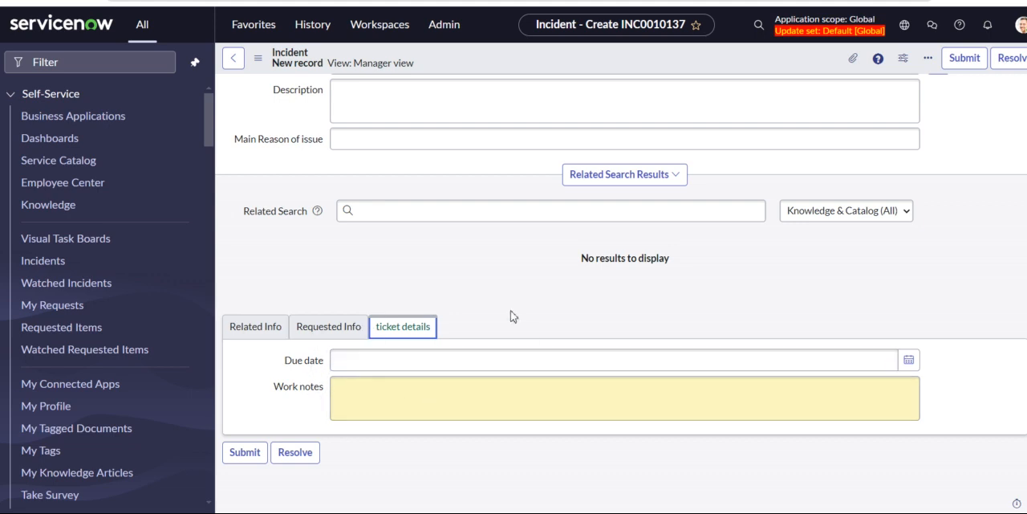
{"action": "scroll", "coordinate": [511, 316], "scroll_direction": "up", "scroll_amount": 3}
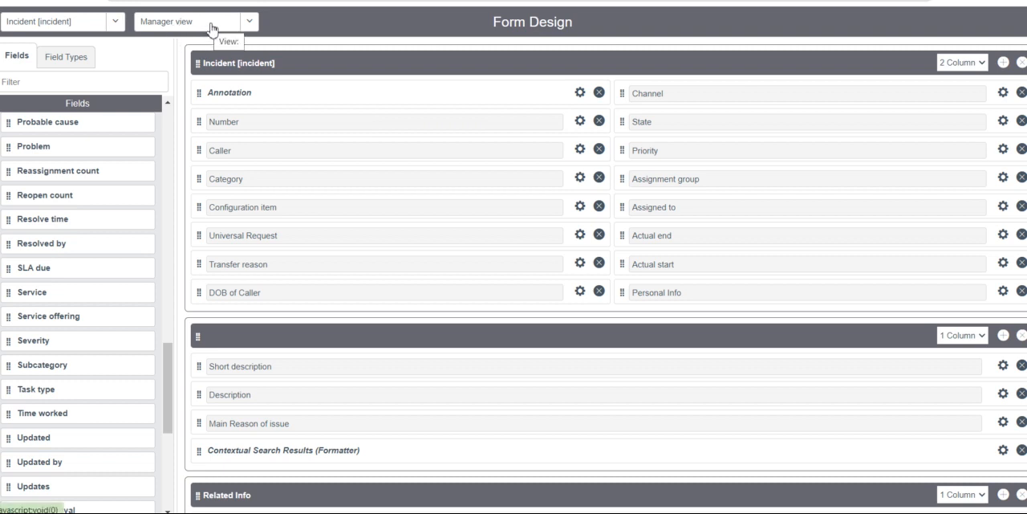
Create a new view for the Incident form named "Team Lead view".
{"action": "left_click", "coordinate": [252, 24]}
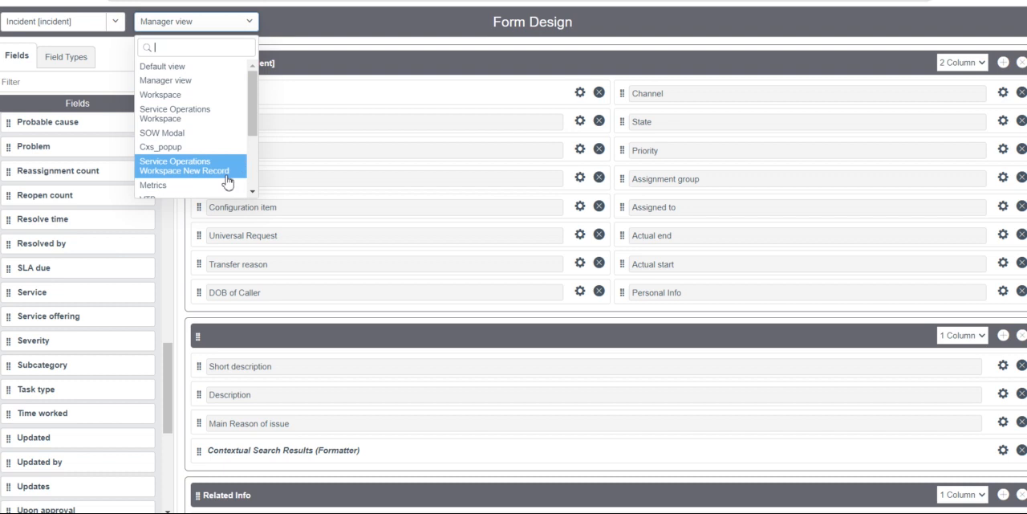
{"action": "scroll", "coordinate": [227, 182], "scroll_direction": "down", "scroll_amount": 3}
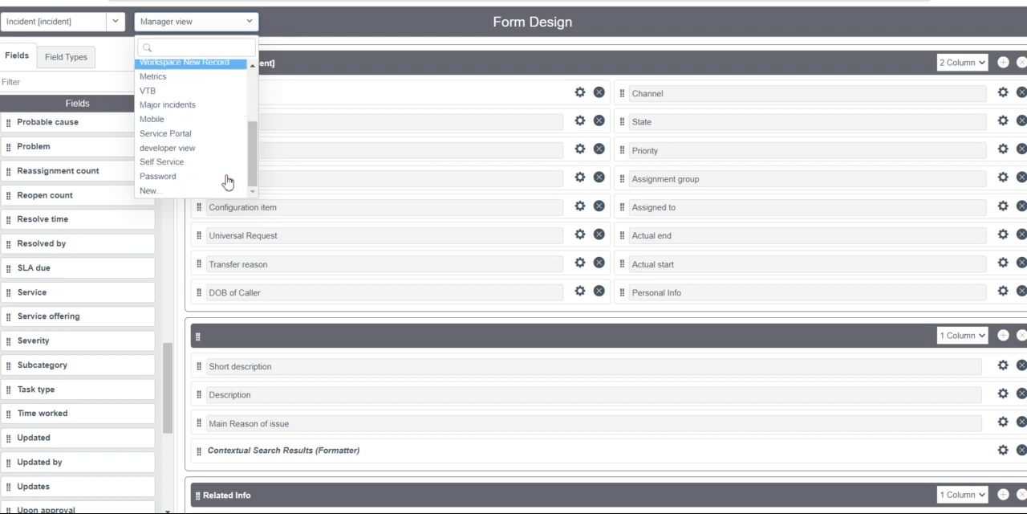
{"action": "left_click", "coordinate": [160, 197]}
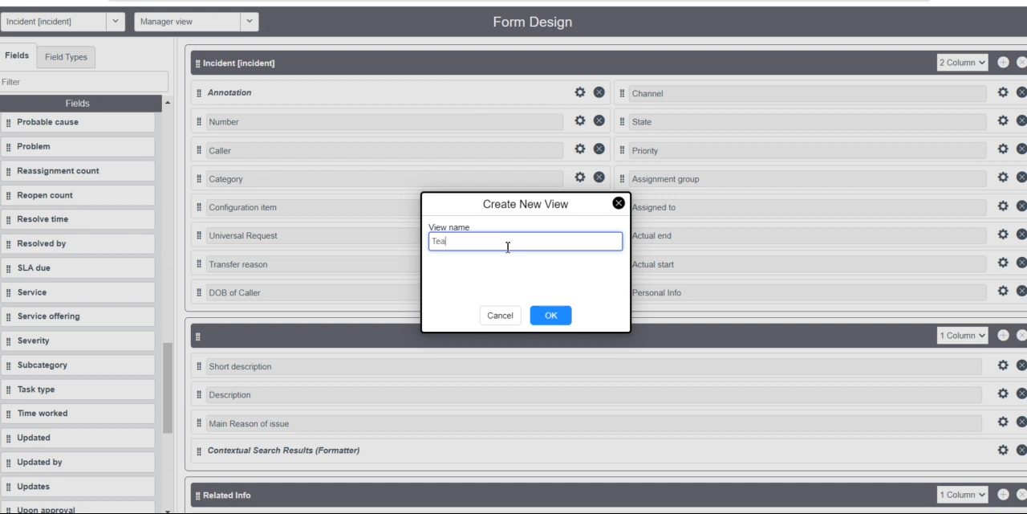
{"action": "type", "text": "m Lead view"}
{"action": "left_click", "coordinate": [554, 315]}
{"action": "left_click", "coordinate": [555, 315]}
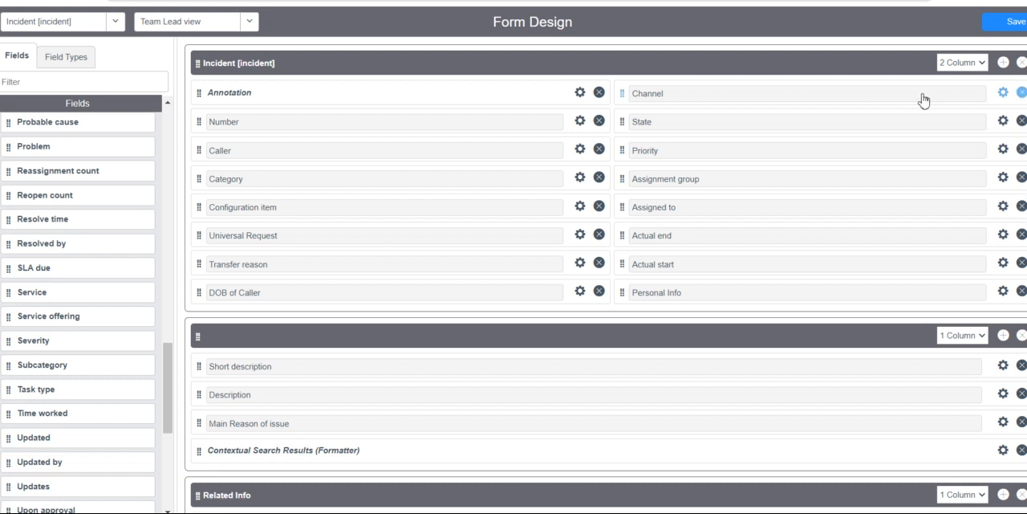
Remove the Channel, Universal Request and Category fields from the Team Lead view and save the form design.
{"action": "left_click", "coordinate": [1020, 94]}
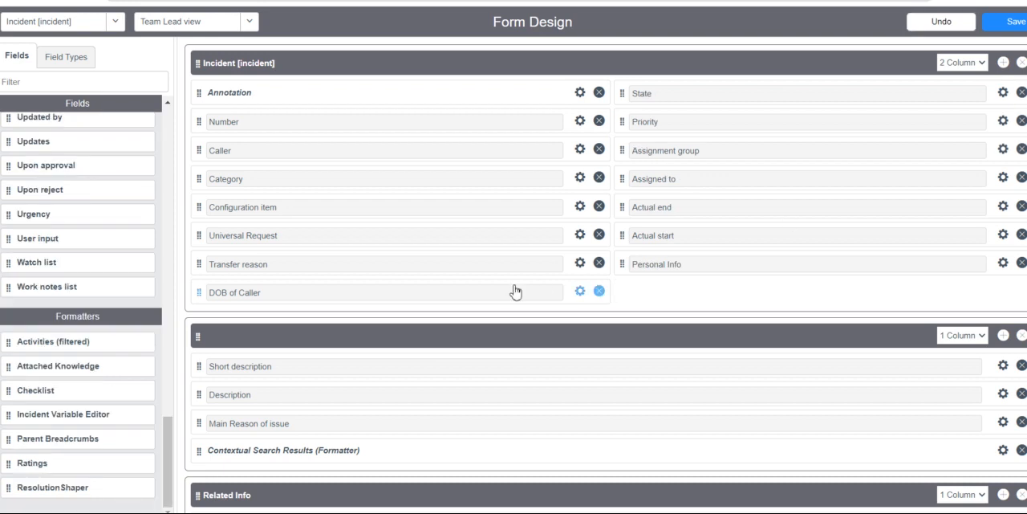
{"action": "left_click", "coordinate": [601, 235]}
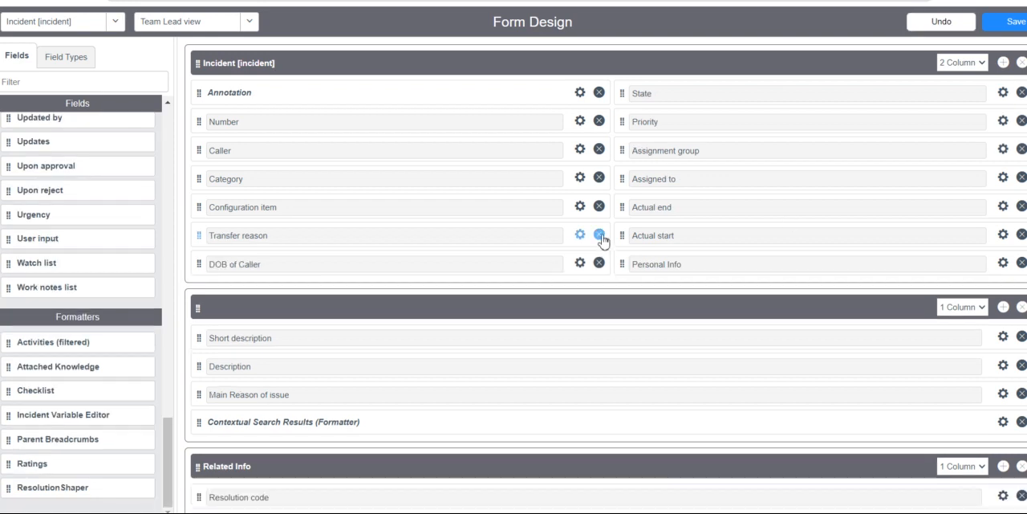
{"action": "left_click", "coordinate": [601, 180]}
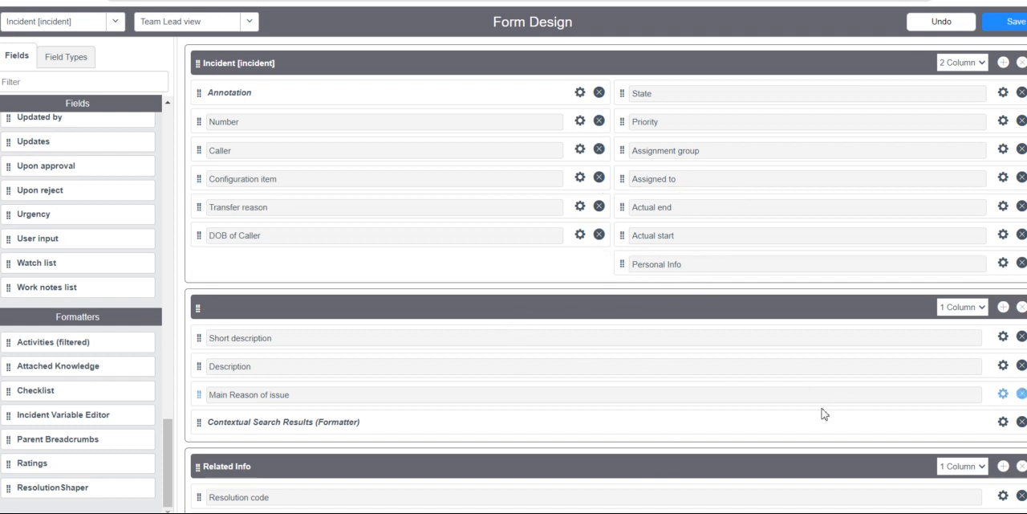
{"action": "scroll", "coordinate": [750, 405], "scroll_direction": "down", "scroll_amount": 1}
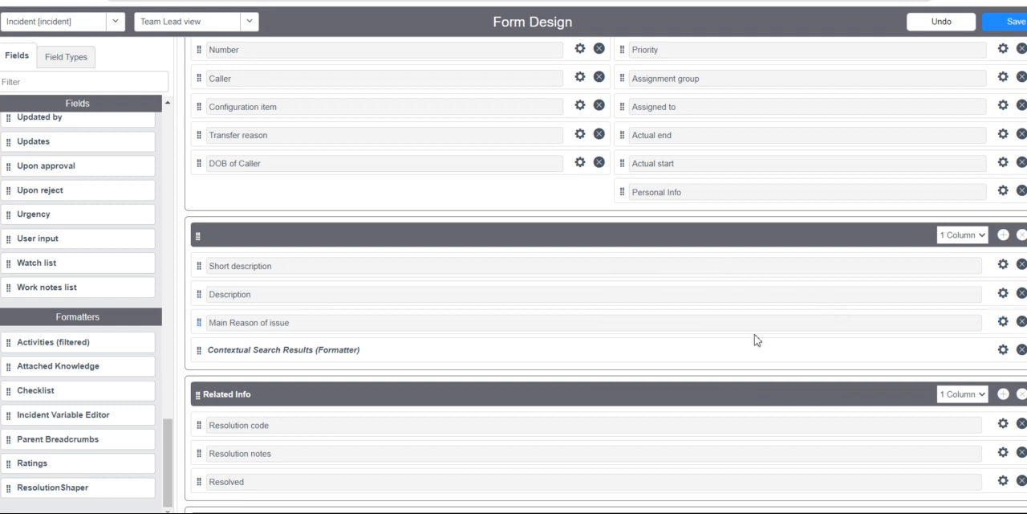
{"action": "scroll", "coordinate": [742, 338], "scroll_direction": "up", "scroll_amount": 1}
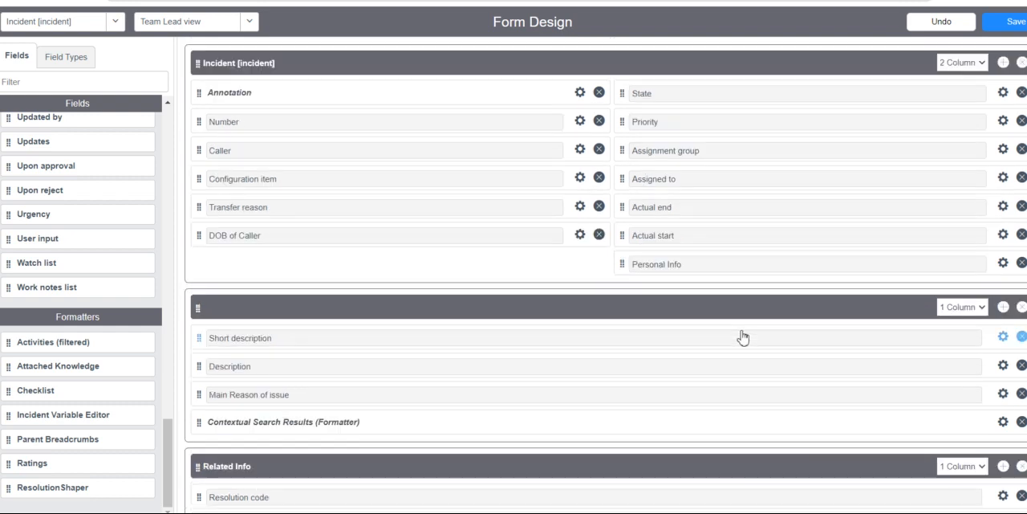
{"action": "left_click", "coordinate": [1009, 26]}
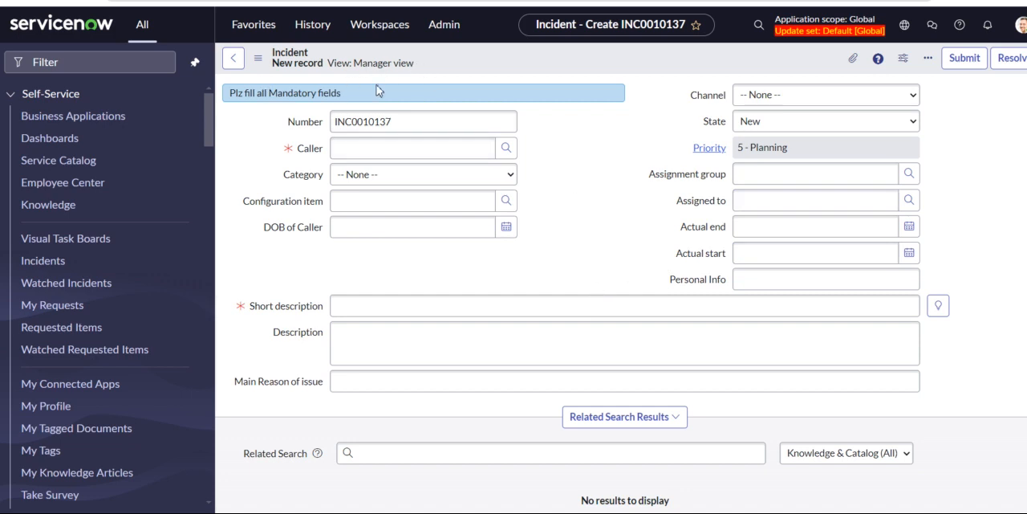
Check the new incident form's context menu for an option to switch views.
{"action": "left_click", "coordinate": [259, 59]}
{"action": "left_click", "coordinate": [258, 59]}
{"action": "right_click", "coordinate": [526, 65]}
{"action": "mouse_move", "coordinate": [593, 89]}
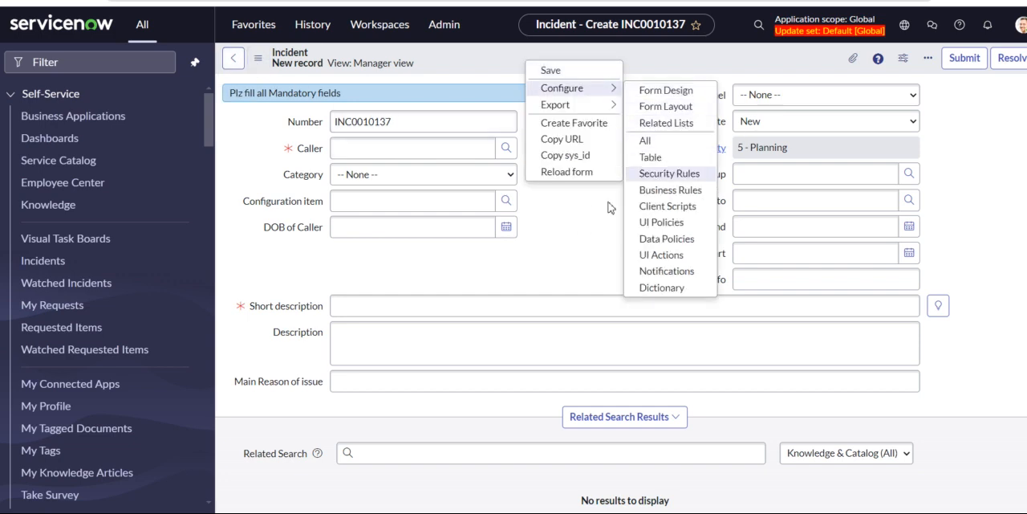
{"action": "left_click", "coordinate": [584, 233]}
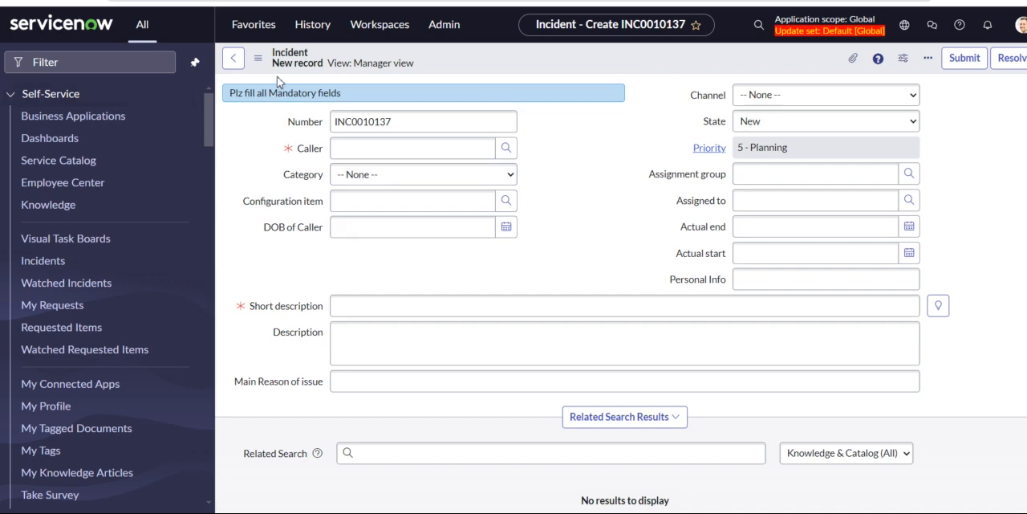
{"action": "left_click", "coordinate": [257, 58]}
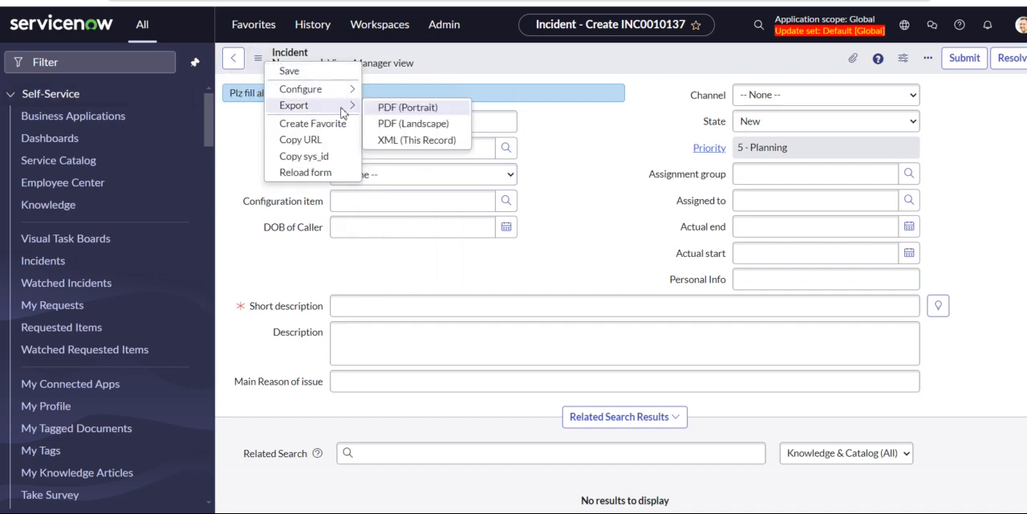
Return to the incidents list and look for Team Lead view among the list's available views.
{"action": "left_click", "coordinate": [231, 68]}
{"action": "left_click", "coordinate": [234, 65]}
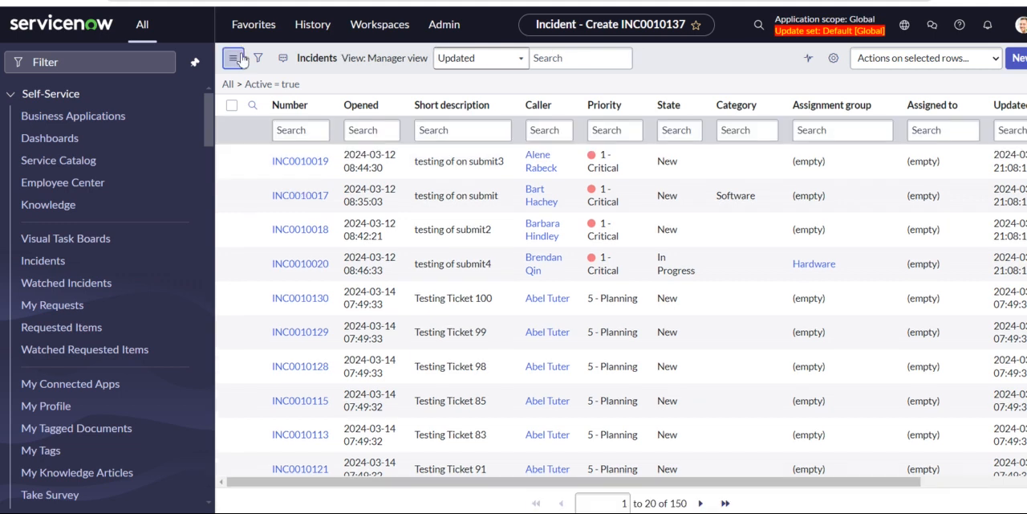
{"action": "left_click", "coordinate": [241, 59]}
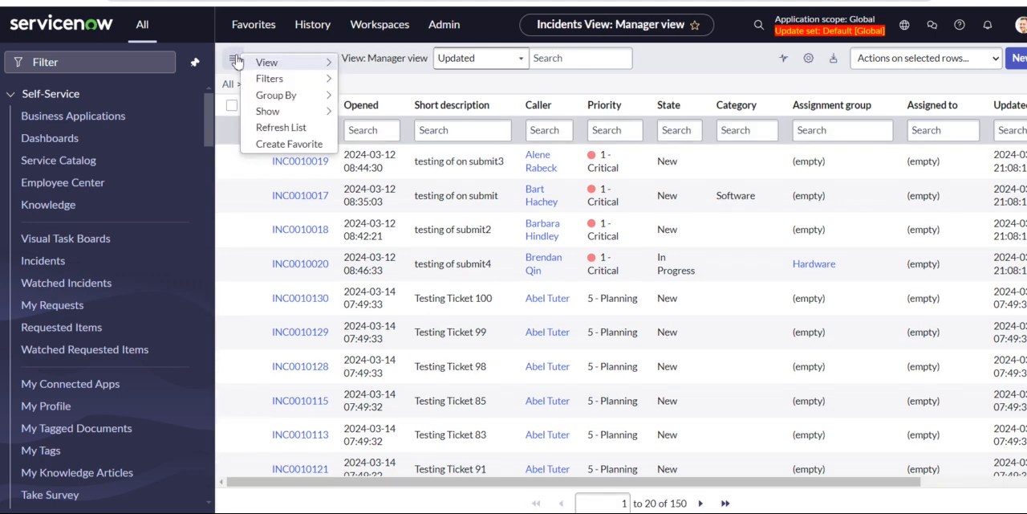
{"action": "mouse_move", "coordinate": [315, 78]}
{"action": "mouse_move", "coordinate": [293, 67]}
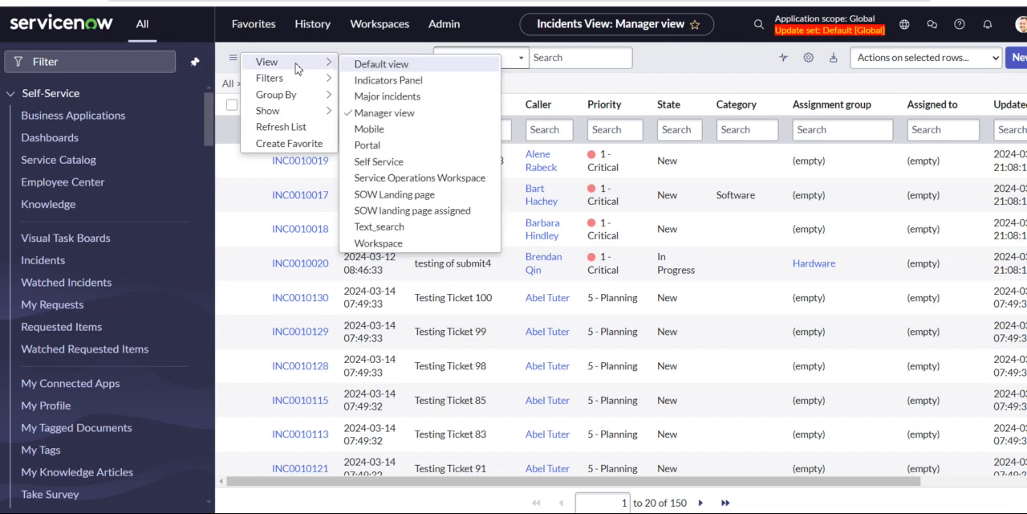
{"action": "mouse_move", "coordinate": [308, 95]}
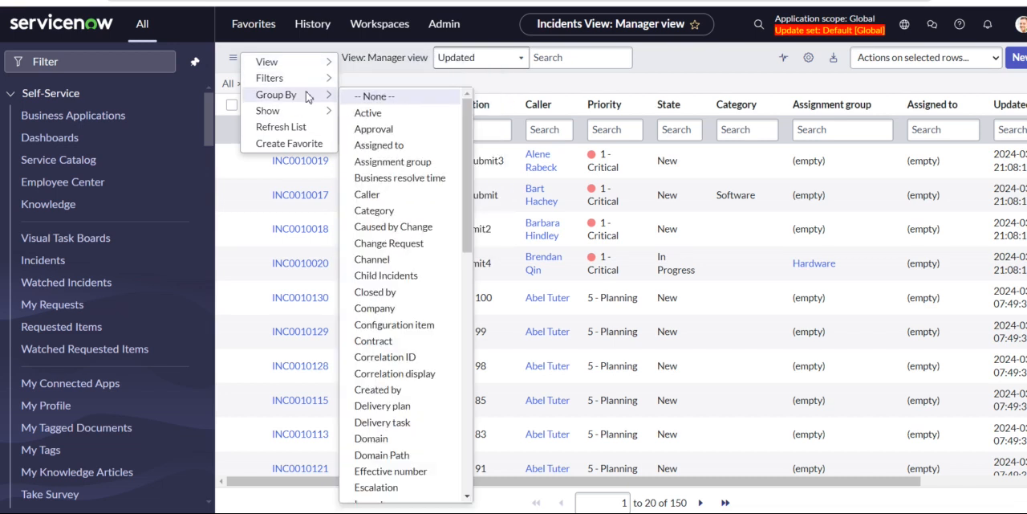
{"action": "mouse_move", "coordinate": [297, 117]}
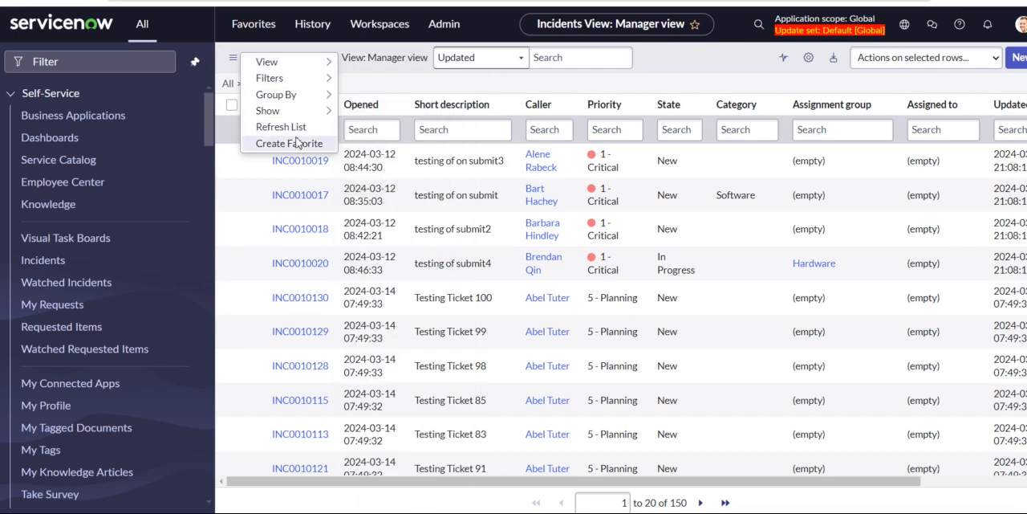
{"action": "left_click", "coordinate": [722, 87]}
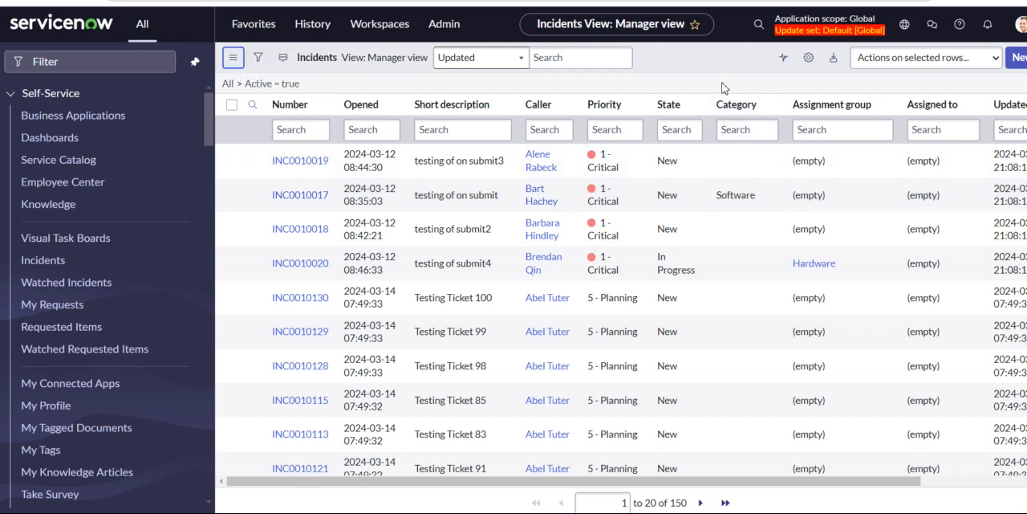
{"action": "left_click", "coordinate": [234, 58]}
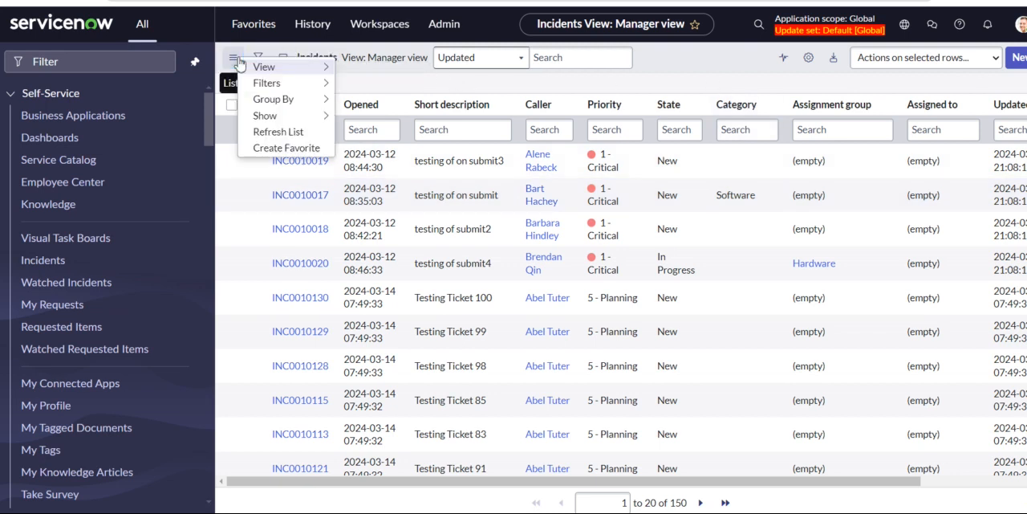
{"action": "mouse_move", "coordinate": [265, 66]}
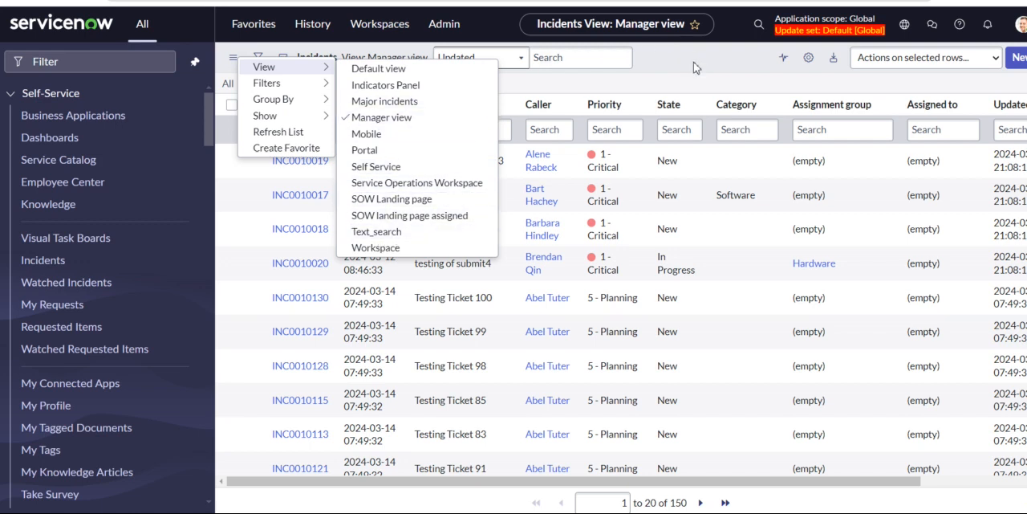
{"action": "key", "text": "Escape"}
Open incident INC0010019, switch its form to Team Lead view, and review the fields and sections.
{"action": "left_click", "coordinate": [289, 167]}
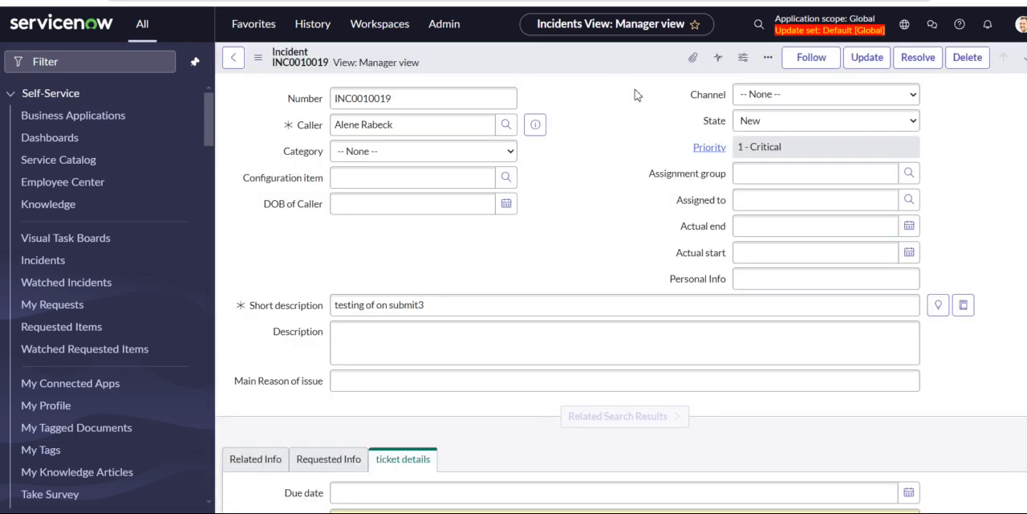
{"action": "left_click", "coordinate": [259, 58]}
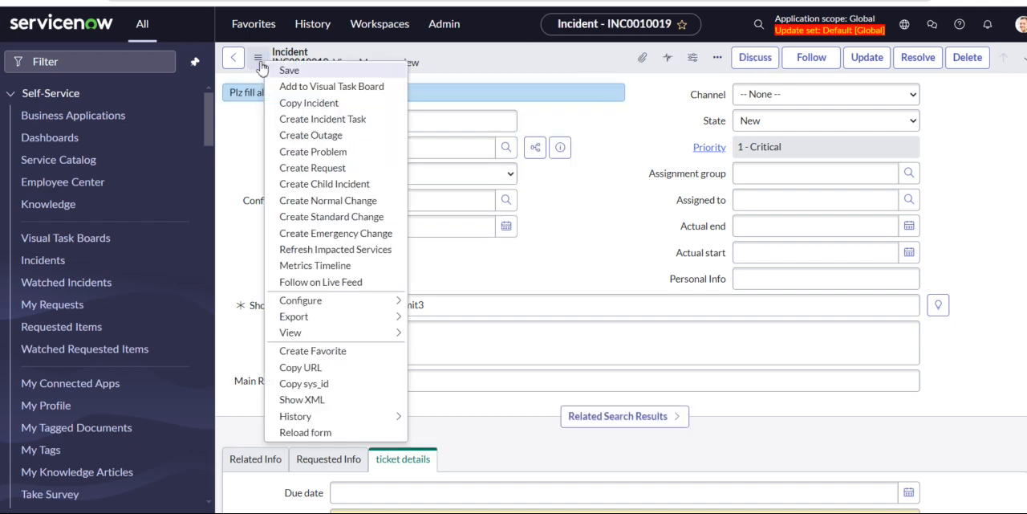
{"action": "mouse_move", "coordinate": [314, 307]}
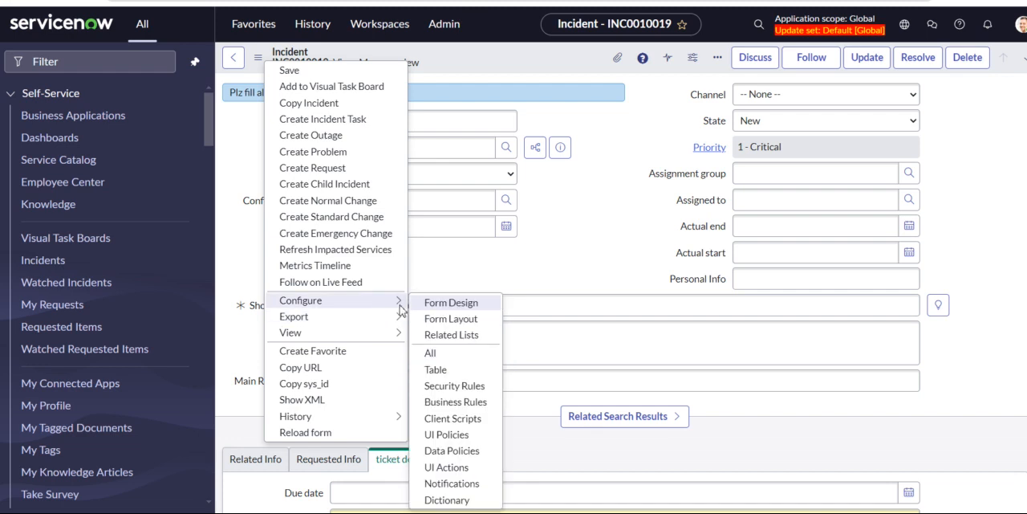
{"action": "mouse_move", "coordinate": [365, 333]}
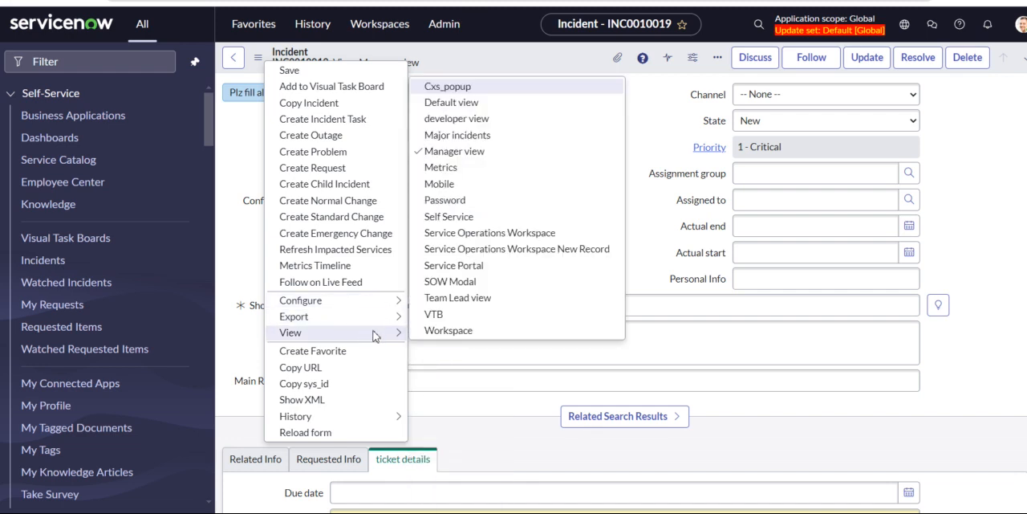
{"action": "left_click", "coordinate": [428, 301]}
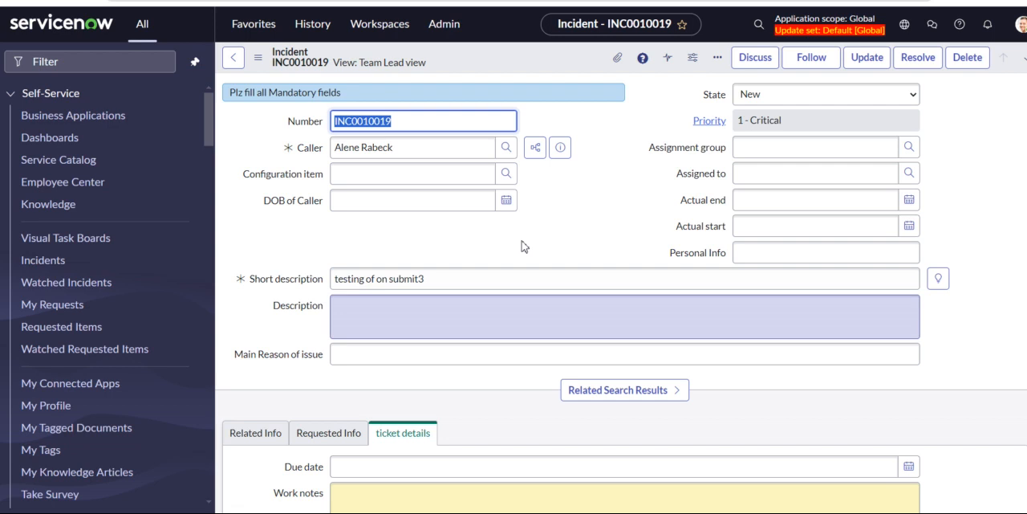
{"action": "scroll", "coordinate": [495, 321], "scroll_direction": "down", "scroll_amount": 3}
{"action": "scroll", "coordinate": [495, 321], "scroll_direction": "up", "scroll_amount": 3}
{"action": "scroll", "coordinate": [495, 324], "scroll_direction": "down", "scroll_amount": 4}
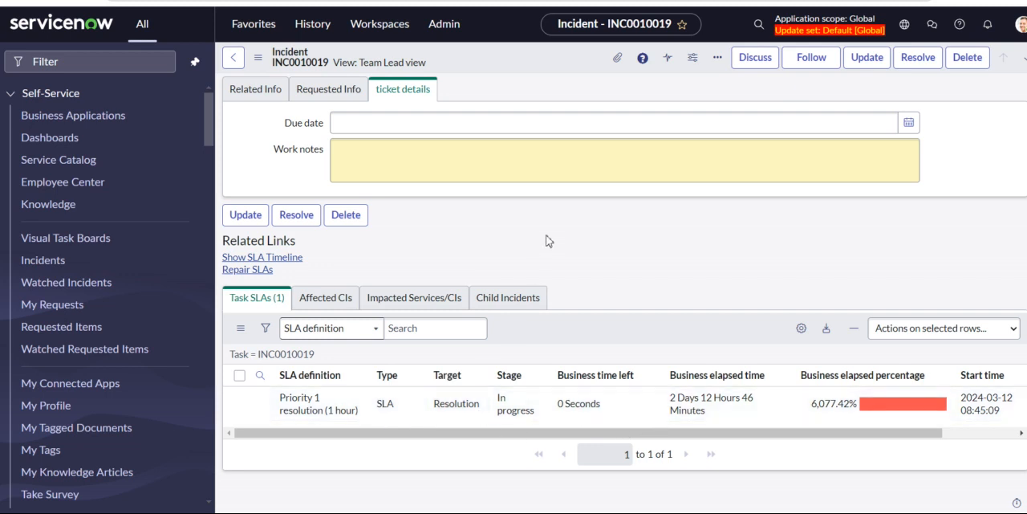
{"action": "scroll", "coordinate": [547, 240], "scroll_direction": "up", "scroll_amount": 4}
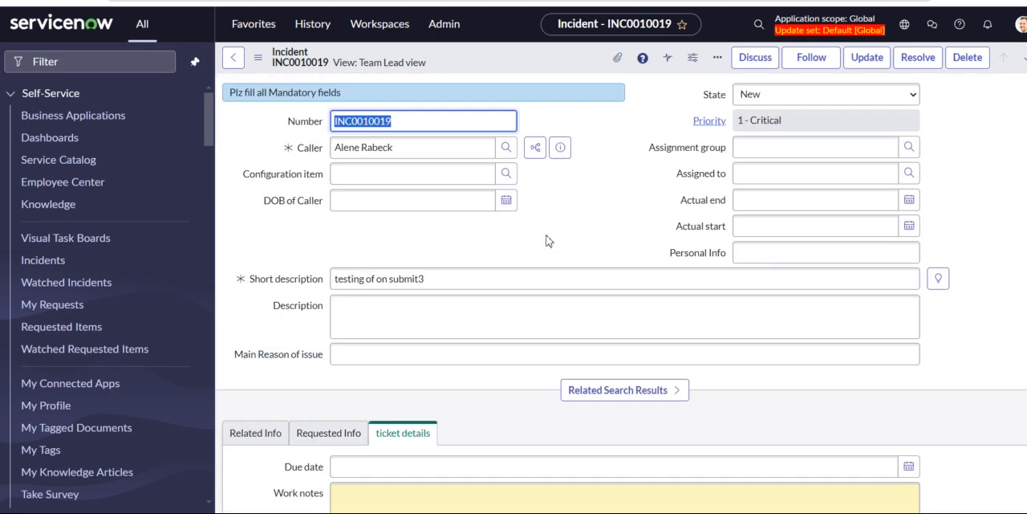
{"action": "left_click", "coordinate": [240, 57]}
Open the Form Layout configuration for the incident's Team Lead view.
{"action": "right_click", "coordinate": [522, 51]}
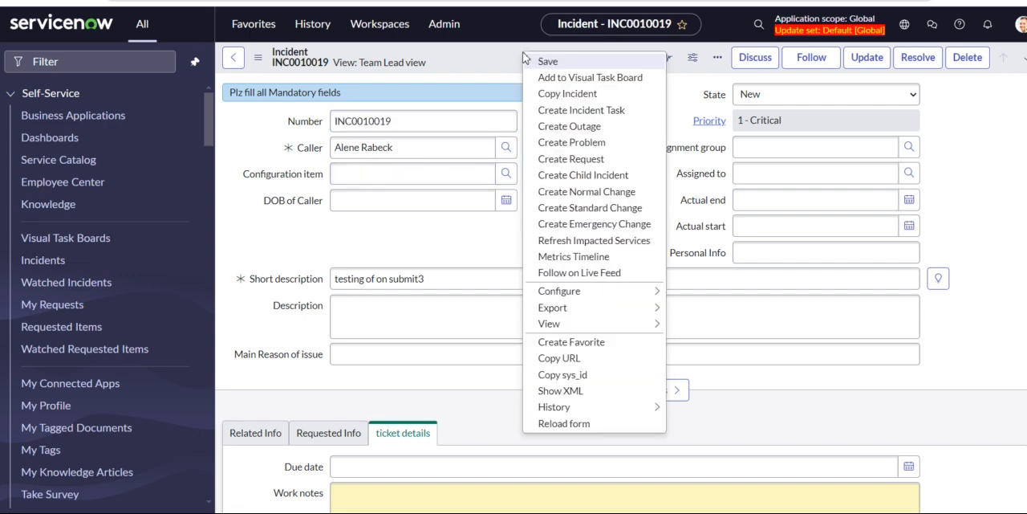
{"action": "mouse_move", "coordinate": [653, 296]}
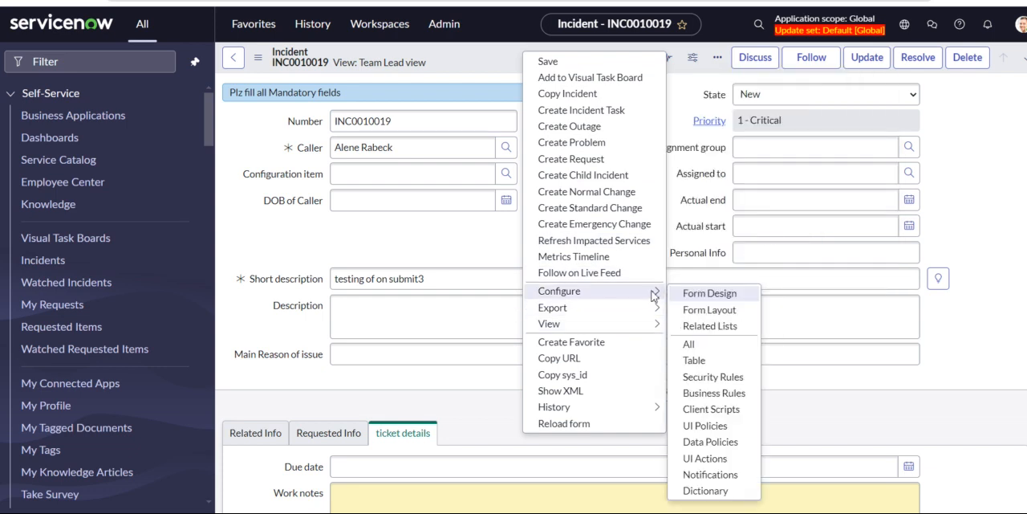
{"action": "left_click", "coordinate": [696, 311]}
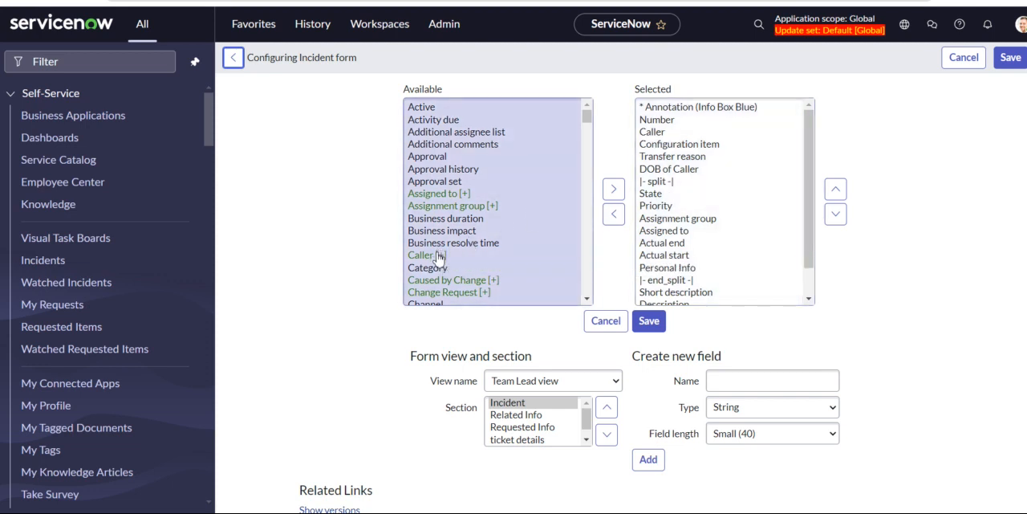
Expand the Caller reference among the available fields to dot-walk into its User fields.
{"action": "left_click", "coordinate": [439, 255]}
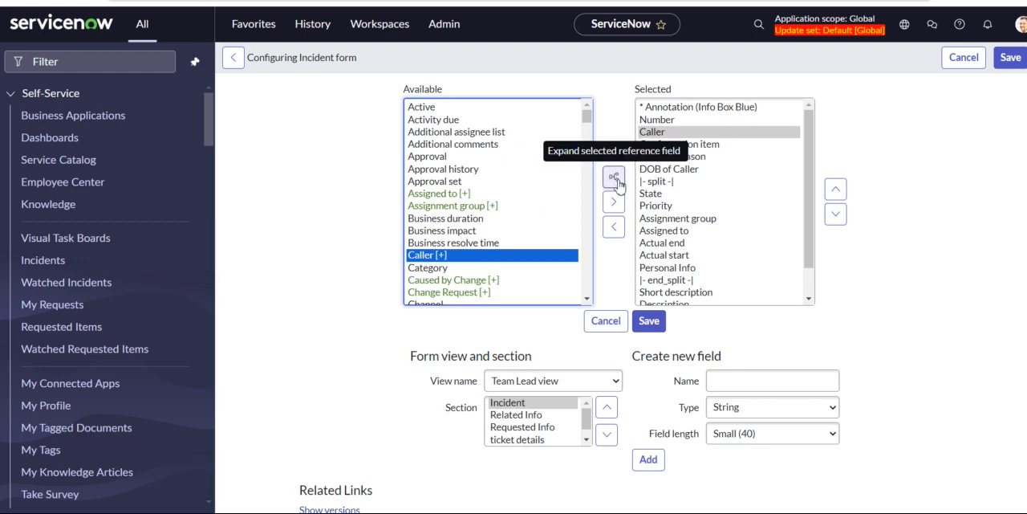
{"action": "left_click", "coordinate": [615, 130]}
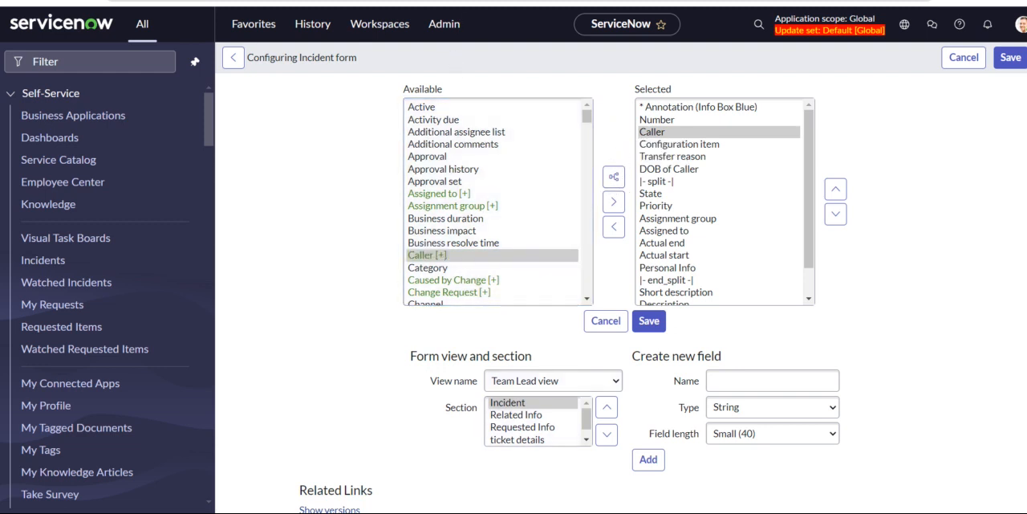
{"action": "left_click", "coordinate": [488, 512]}
{"action": "left_click", "coordinate": [488, 512]}
{"action": "left_click", "coordinate": [612, 182]}
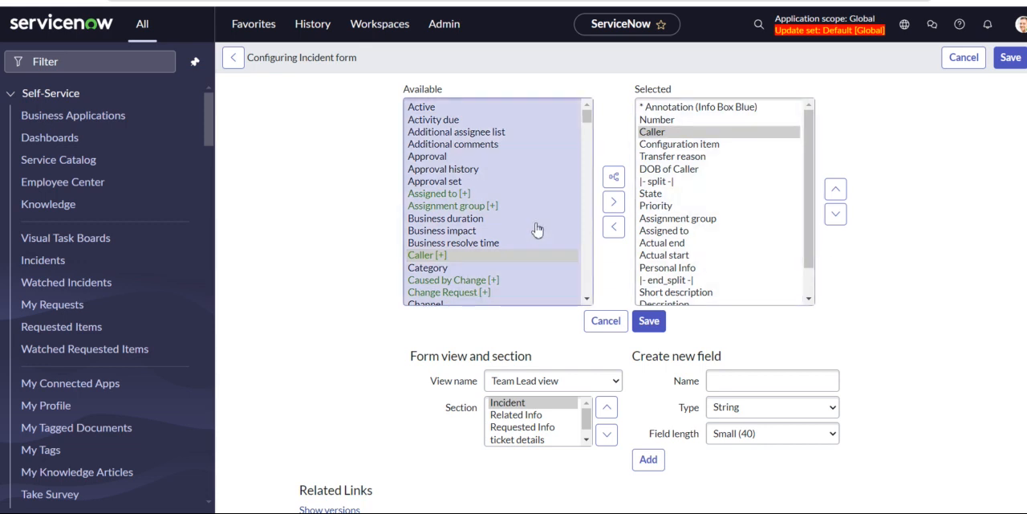
{"action": "scroll", "coordinate": [537, 229], "scroll_direction": "down", "scroll_amount": 3}
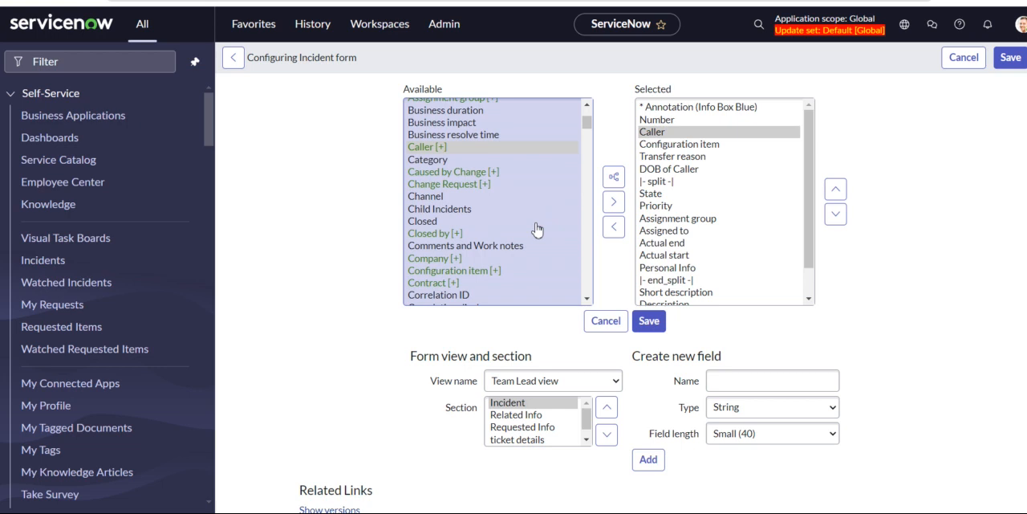
{"action": "left_click", "coordinate": [440, 150]}
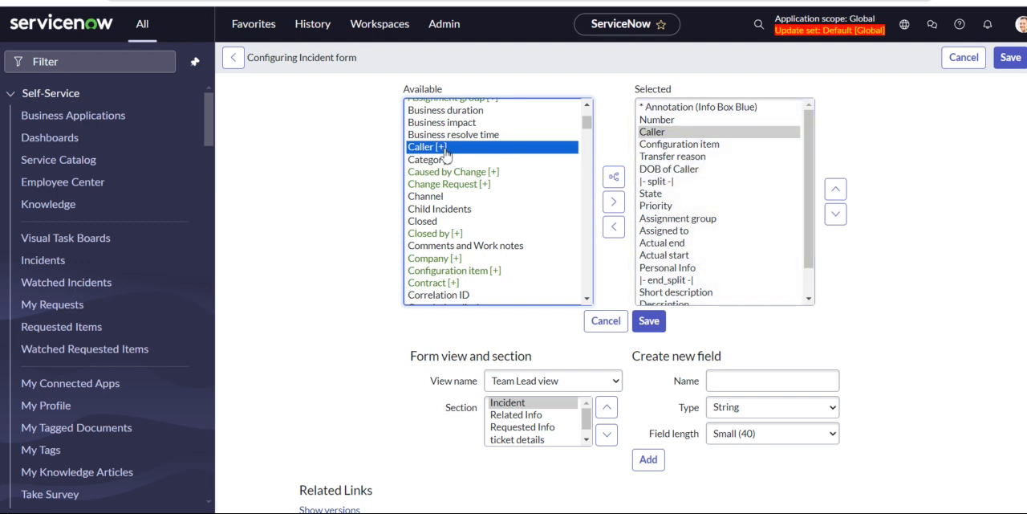
{"action": "left_click", "coordinate": [614, 177]}
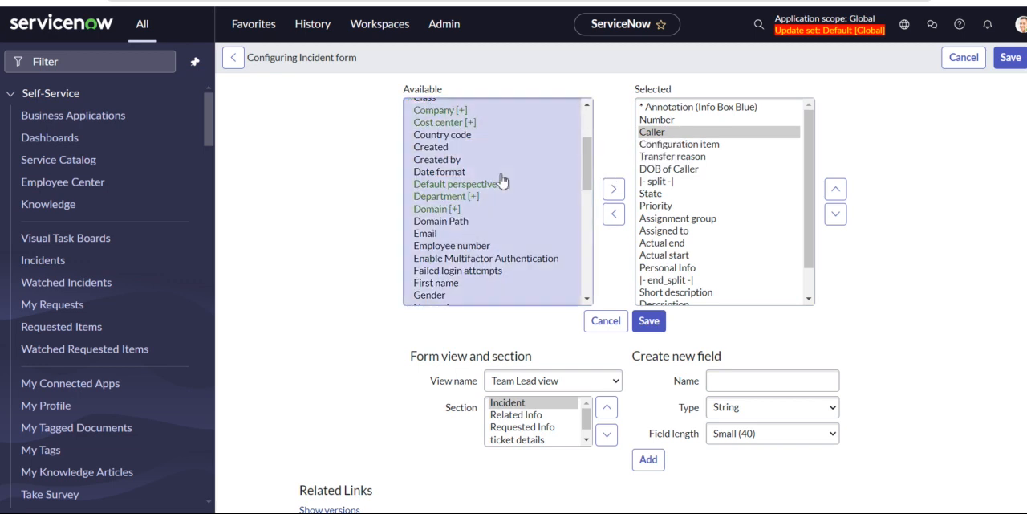
Add the caller's Email field to the selected fields of the Incident section.
{"action": "scroll", "coordinate": [501, 180], "scroll_direction": "up", "scroll_amount": 3}
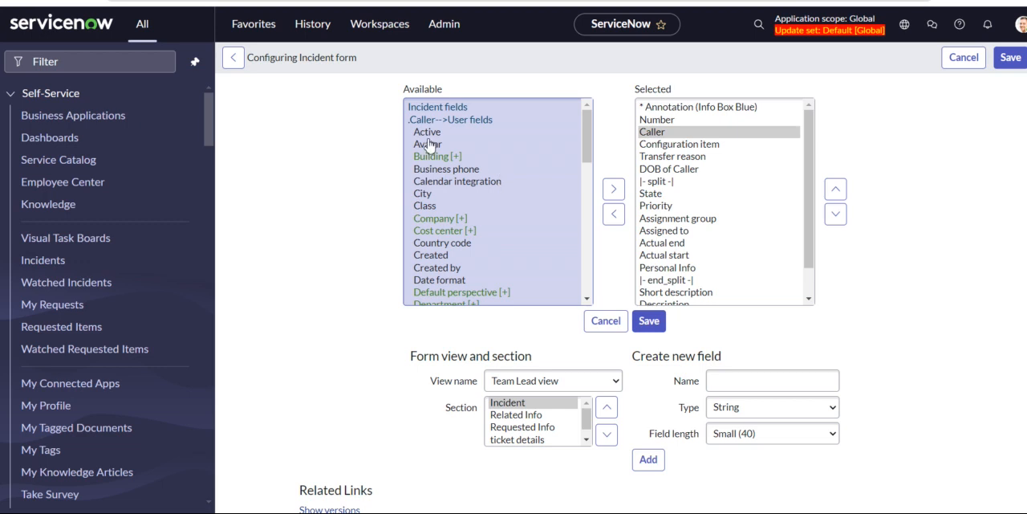
{"action": "scroll", "coordinate": [478, 209], "scroll_direction": "down", "scroll_amount": 1}
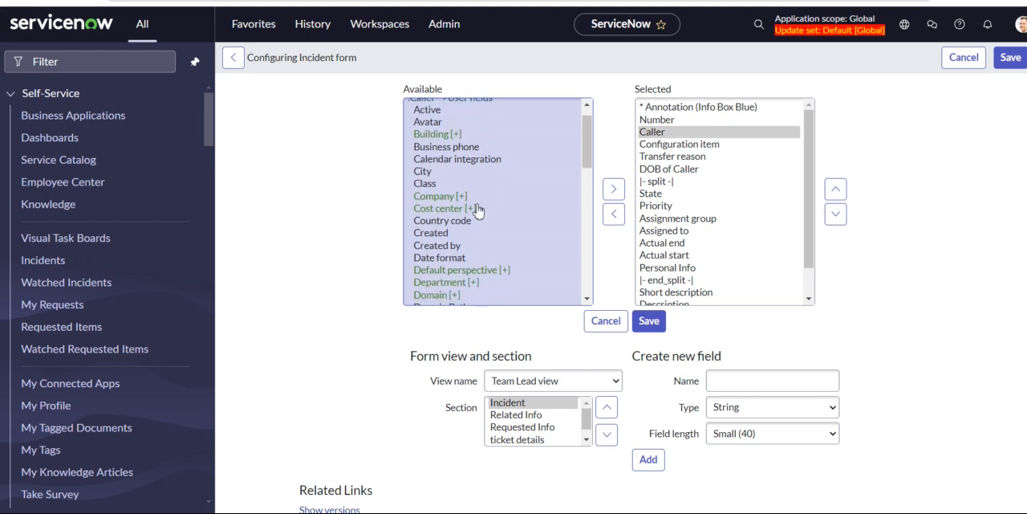
{"action": "scroll", "coordinate": [477, 210], "scroll_direction": "down", "scroll_amount": 3}
{"action": "scroll", "coordinate": [477, 210], "scroll_direction": "down", "scroll_amount": 1}
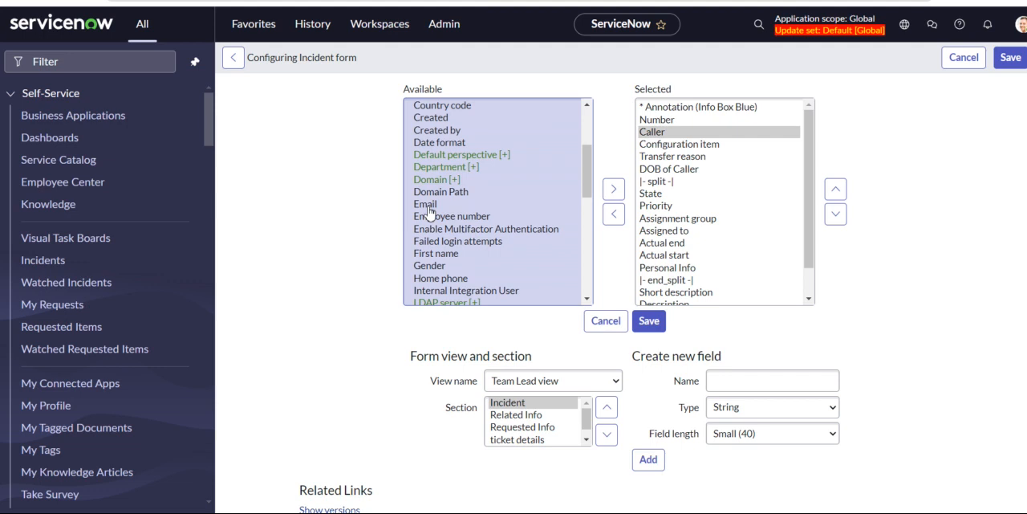
{"action": "left_click", "coordinate": [429, 207]}
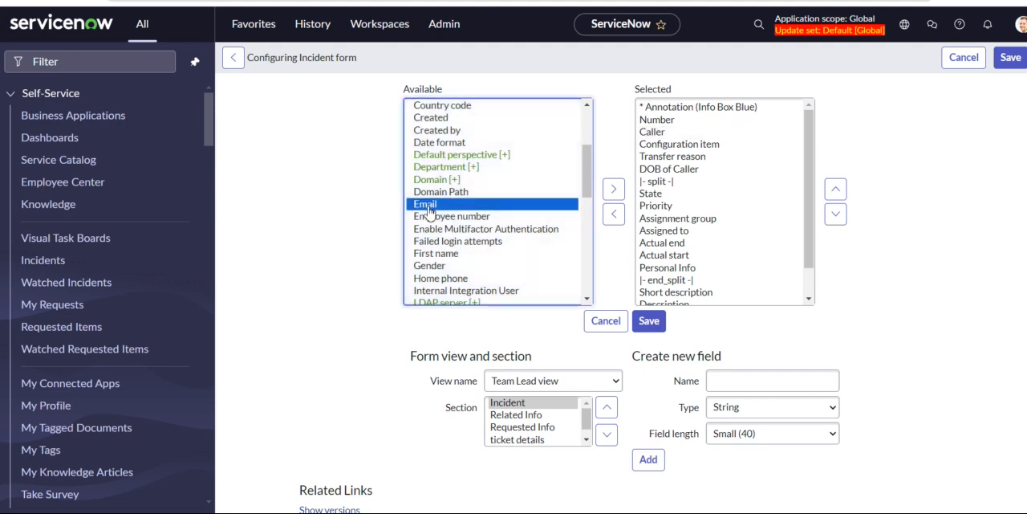
{"action": "left_click", "coordinate": [611, 189]}
Add the caller's First name and Manager fields to the selected fields.
{"action": "scroll", "coordinate": [505, 255], "scroll_direction": "down", "scroll_amount": 3}
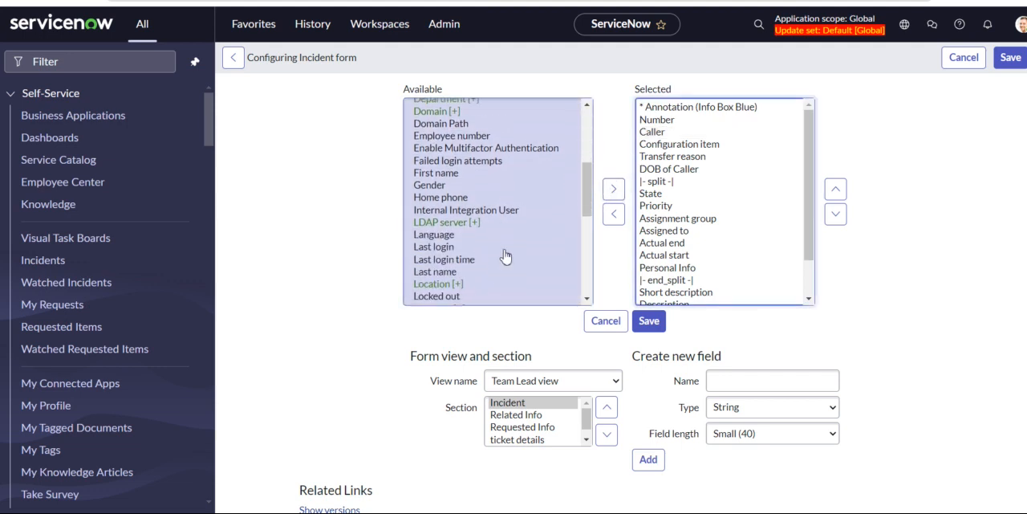
{"action": "left_click", "coordinate": [433, 168]}
{"action": "left_click", "coordinate": [615, 190]}
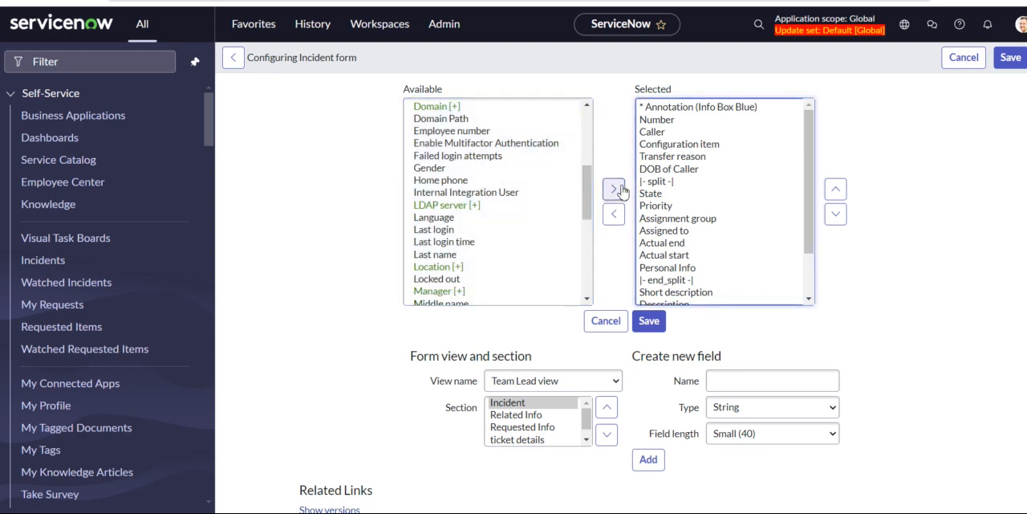
{"action": "scroll", "coordinate": [489, 275], "scroll_direction": "down", "scroll_amount": 5}
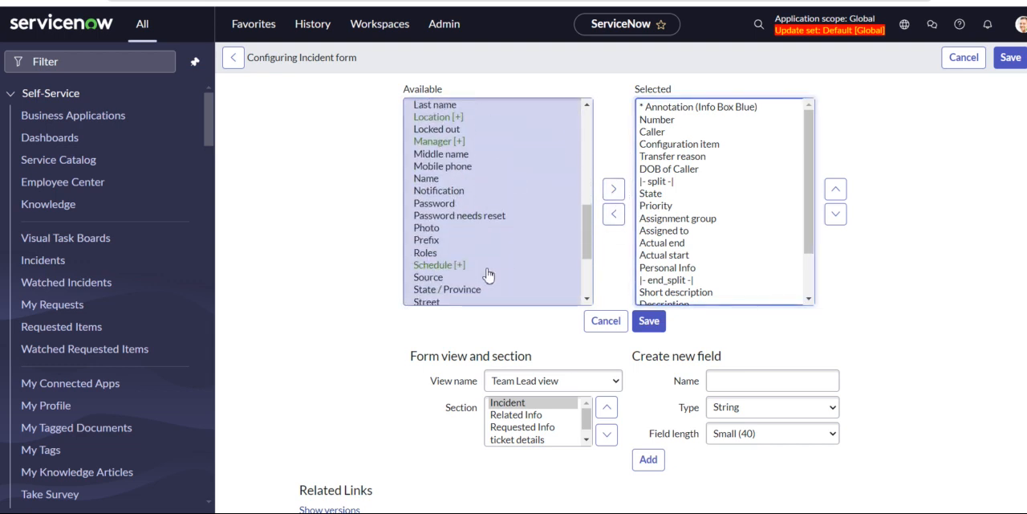
{"action": "left_click", "coordinate": [446, 142]}
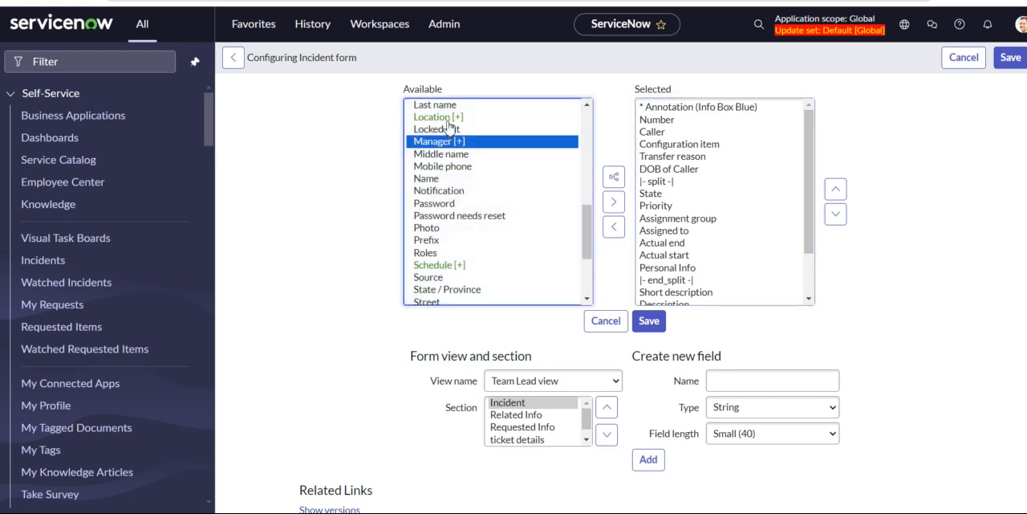
{"action": "left_click", "coordinate": [612, 202]}
Move the three dot-walked Caller fields to the start of the selected fields, ordered First name, Email, Manager.
{"action": "scroll", "coordinate": [754, 254], "scroll_direction": "down", "scroll_amount": 3}
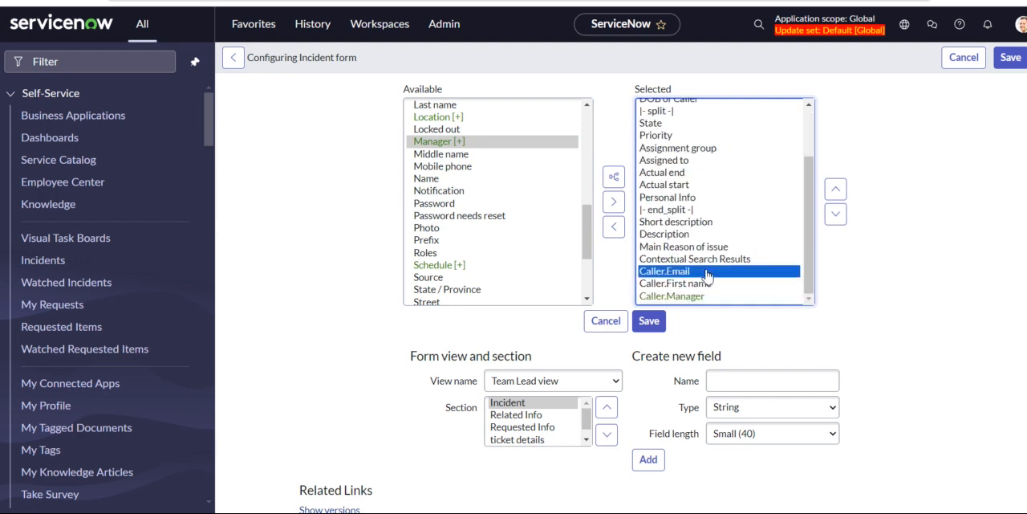
{"action": "key", "text": "shift+Down"}
{"action": "key", "text": "shift+Down"}
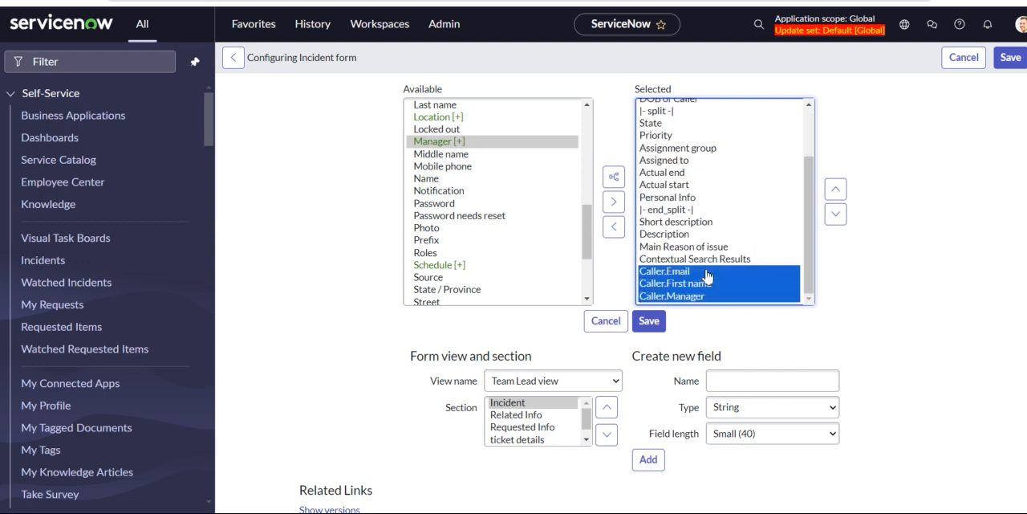
{"action": "left_click", "coordinate": [834, 193]}
{"action": "left_click", "coordinate": [834, 192]}
{"action": "left_click", "coordinate": [835, 193]}
{"action": "left_click", "coordinate": [834, 192]}
{"action": "left_click", "coordinate": [835, 192]}
{"action": "left_click", "coordinate": [835, 193]}
{"action": "left_click", "coordinate": [835, 193]}
{"action": "left_click", "coordinate": [834, 193]}
{"action": "left_click", "coordinate": [835, 192]}
{"action": "left_click", "coordinate": [835, 193]}
{"action": "left_click", "coordinate": [835, 192]}
{"action": "left_click", "coordinate": [834, 193]}
{"action": "left_click", "coordinate": [835, 193]}
{"action": "left_click", "coordinate": [835, 193]}
{"action": "left_click", "coordinate": [833, 195]}
{"action": "left_click_drag", "start_coordinate": [809, 176], "coordinate": [815, 95]}
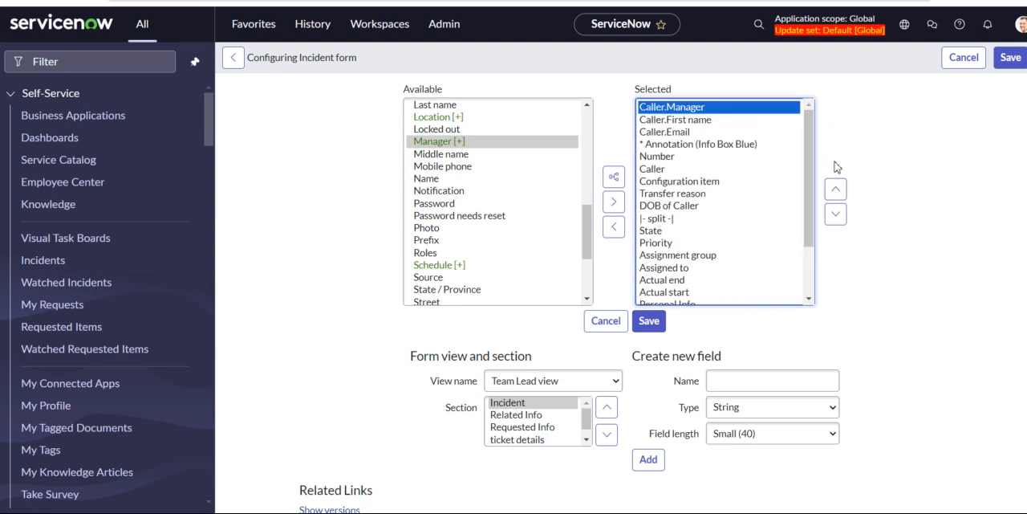
{"action": "left_click", "coordinate": [837, 214]}
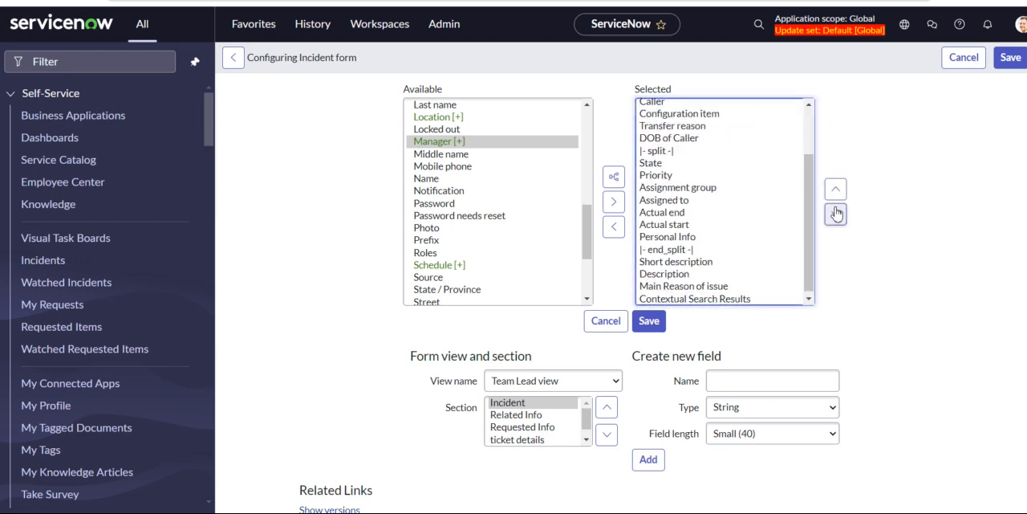
{"action": "scroll", "coordinate": [733, 182], "scroll_direction": "up", "scroll_amount": 2}
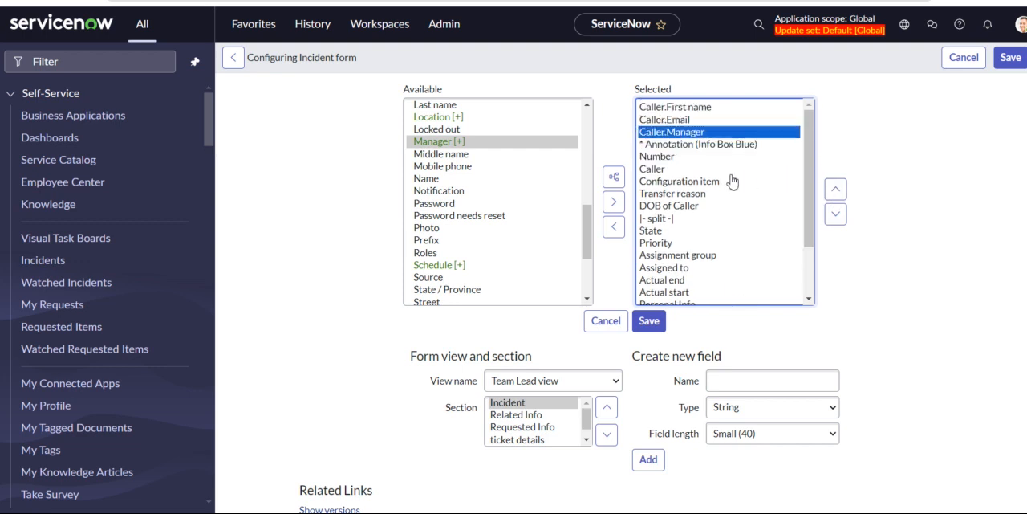
Place Caller.First name, Caller.Email and Caller.Manager together directly below Caller and save the form layout.
{"action": "left_click", "coordinate": [688, 108]}
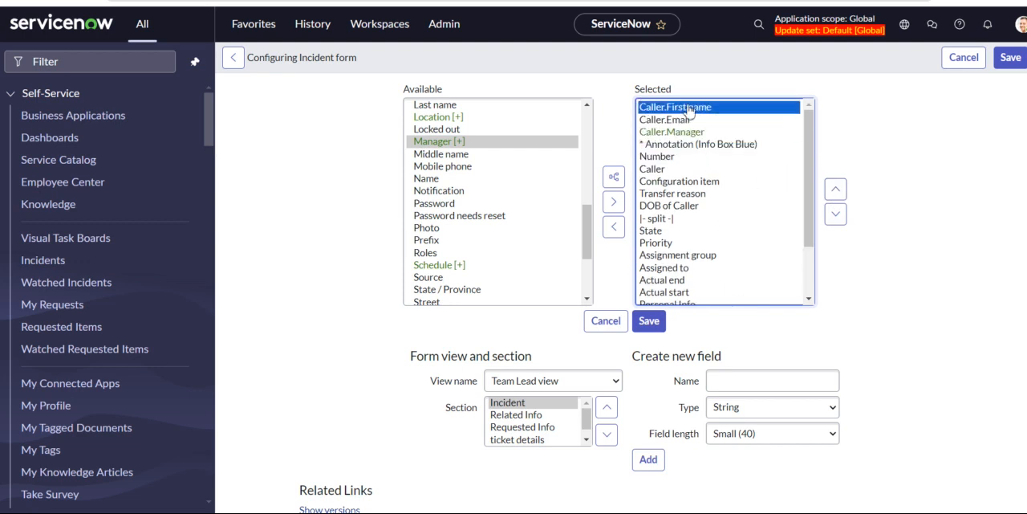
{"action": "key", "text": "shift+Down"}
{"action": "key", "text": "shift+Down"}
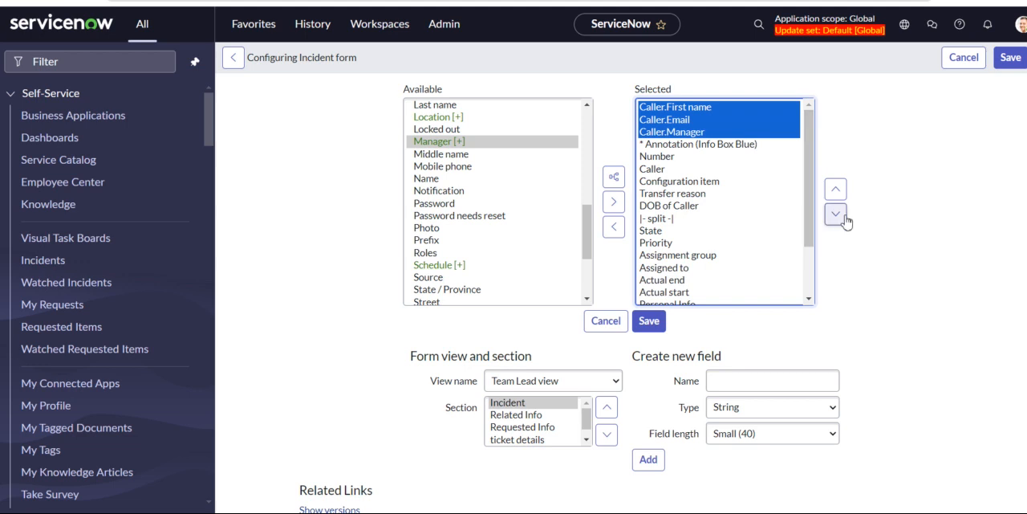
{"action": "left_click", "coordinate": [843, 217]}
{"action": "left_click", "coordinate": [843, 218]}
{"action": "left_click", "coordinate": [843, 217]}
{"action": "left_click", "coordinate": [843, 217]}
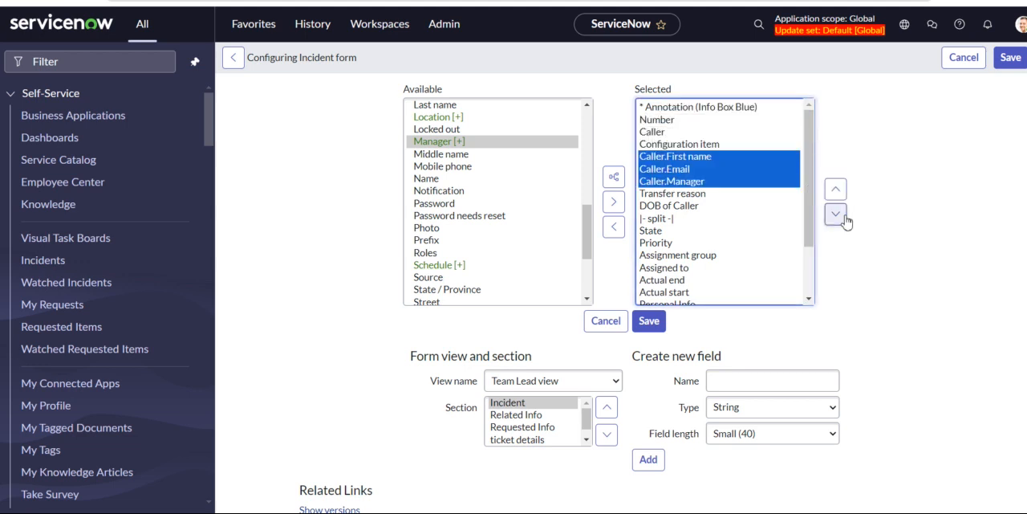
{"action": "left_click", "coordinate": [835, 190]}
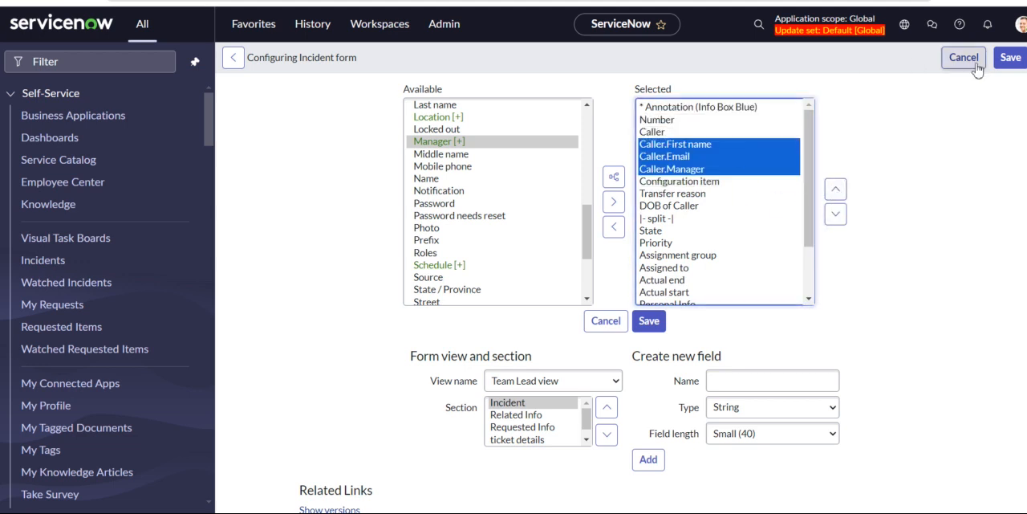
{"action": "left_click", "coordinate": [1014, 63]}
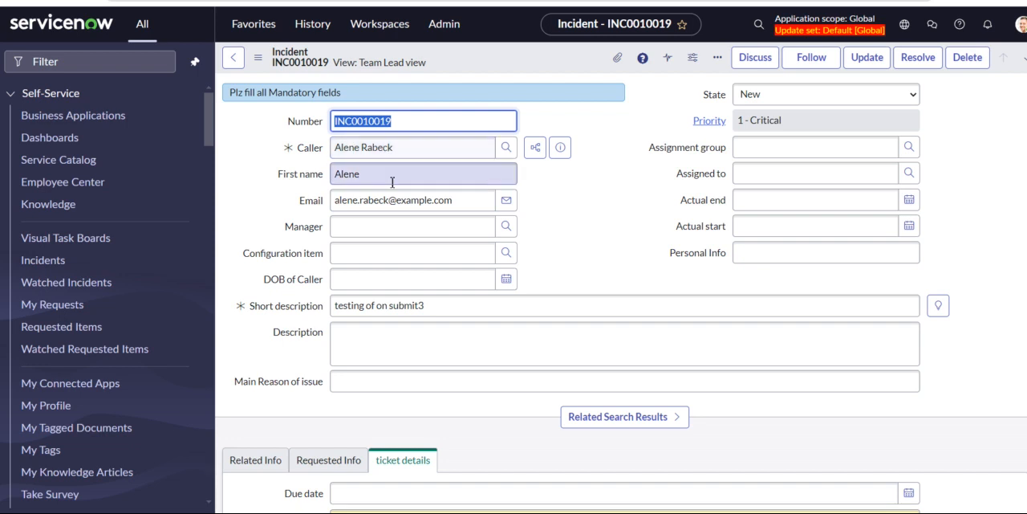
Replace the incident's caller with the other person from the recent selections to test the dot-walked fields.
{"action": "left_click", "coordinate": [428, 154]}
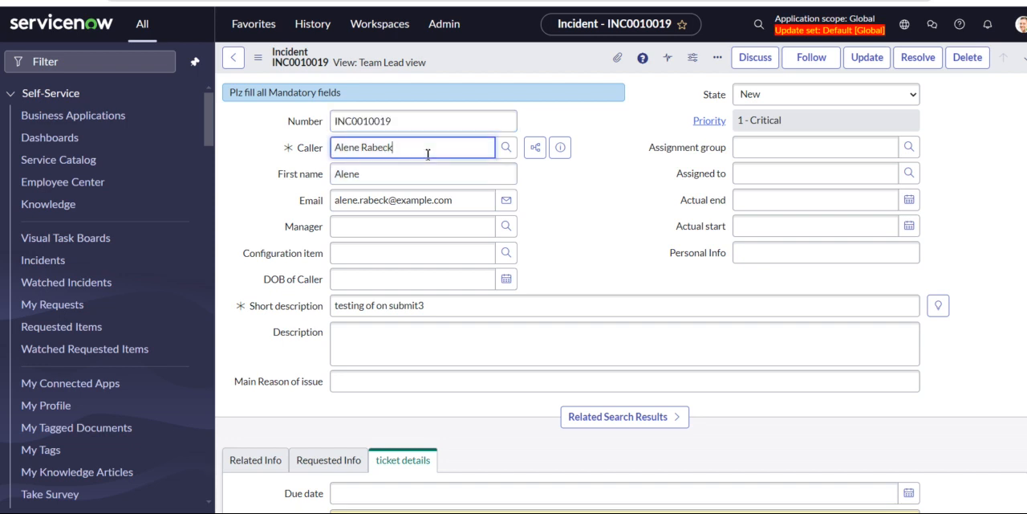
{"action": "key", "text": "BackSpace"}
{"action": "key", "text": "BackSpace"}
{"action": "key", "text": "BackSpace"}
{"action": "key", "text": "BackSpace"}
{"action": "key", "text": "BackSpace"}
{"action": "key", "text": "BackSpace"}
{"action": "key", "text": "BackSpace"}
{"action": "key", "text": "BackSpace"}
{"action": "key", "text": "BackSpace"}
{"action": "key", "text": "BackSpace"}
{"action": "key", "text": "BackSpace"}
{"action": "key", "text": "BackSpace"}
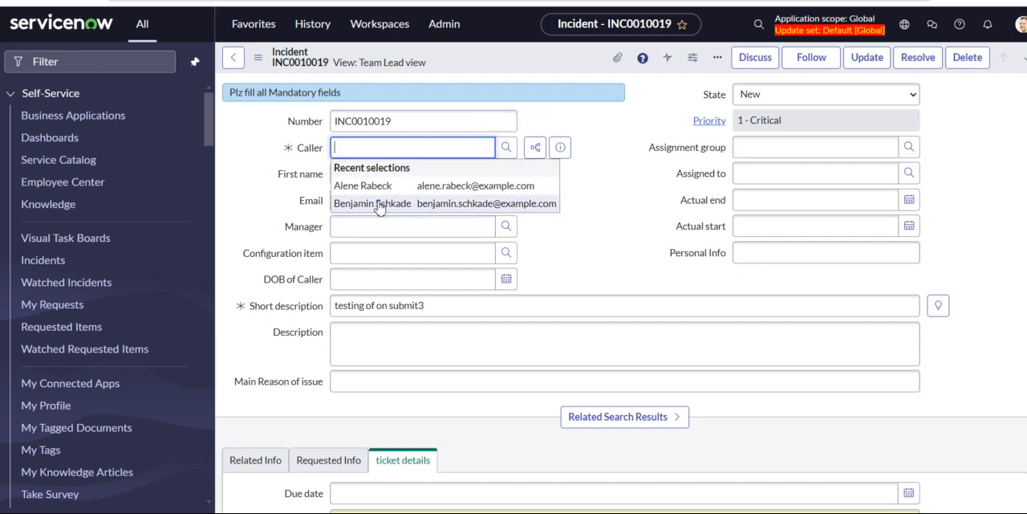
{"action": "left_click", "coordinate": [381, 206]}
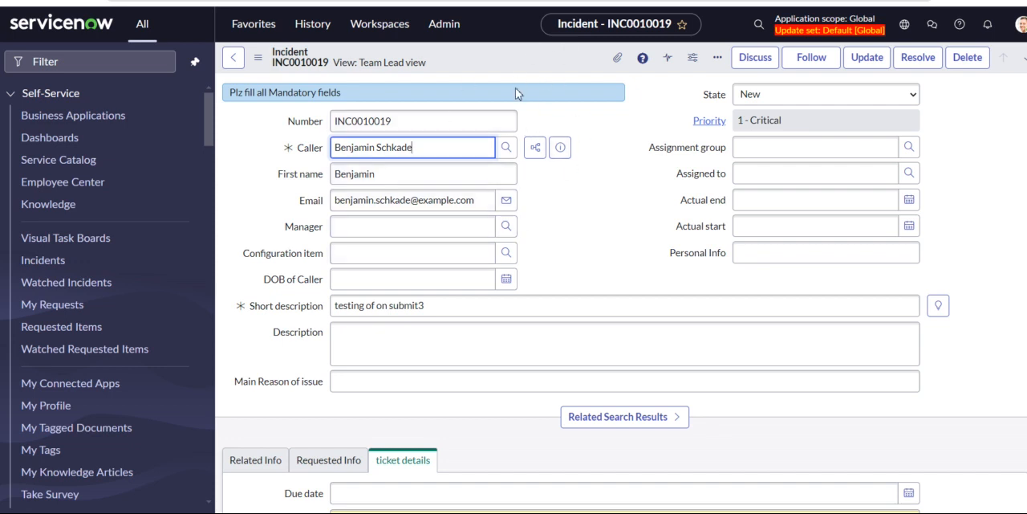
Open Form Design for the Team Lead view, review its sections, and display the field types available for new fields.
{"action": "right_click", "coordinate": [478, 53]}
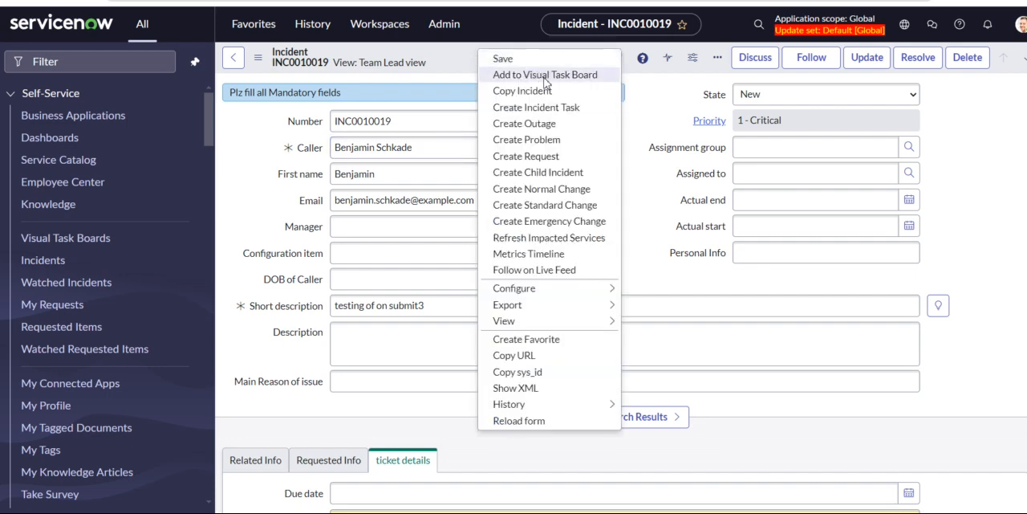
{"action": "mouse_move", "coordinate": [596, 295]}
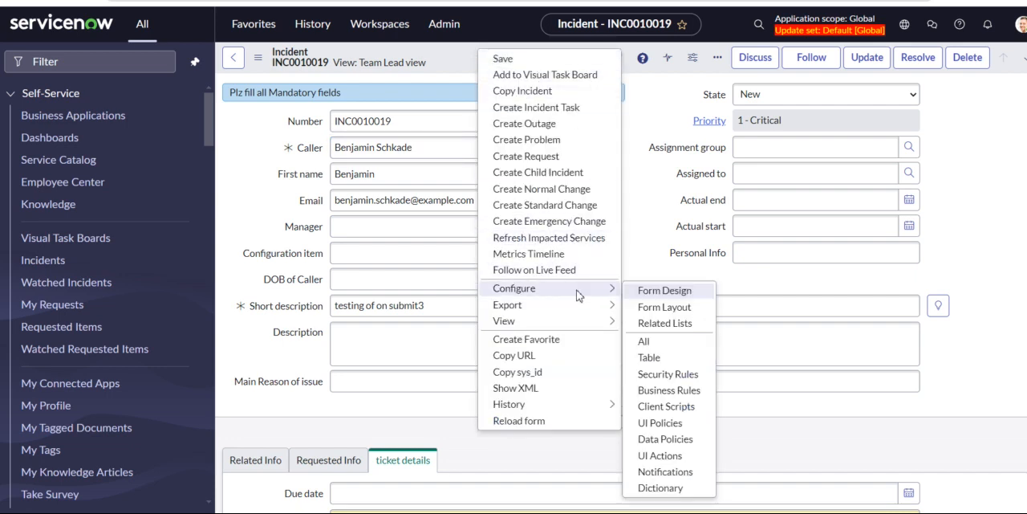
{"action": "left_click", "coordinate": [662, 292]}
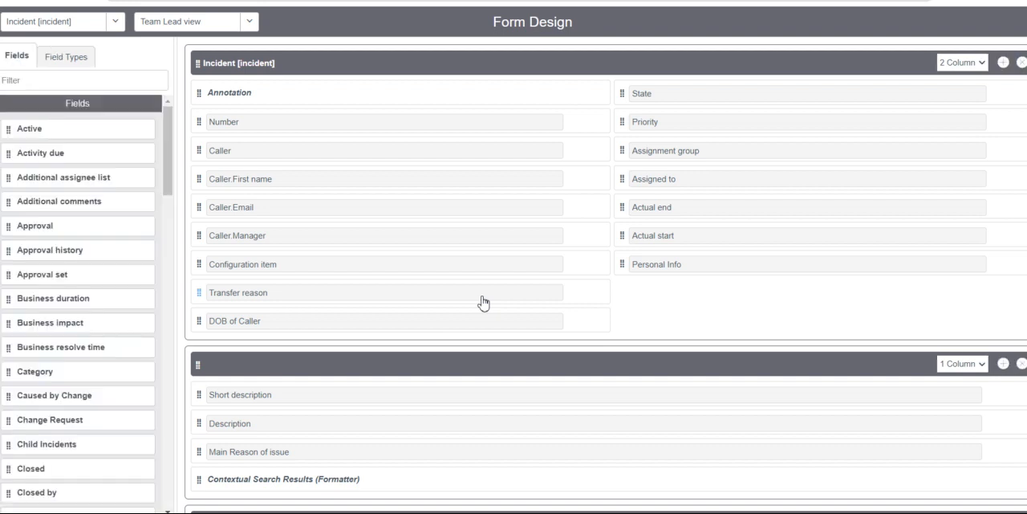
{"action": "scroll", "coordinate": [432, 408], "scroll_direction": "down", "scroll_amount": 3}
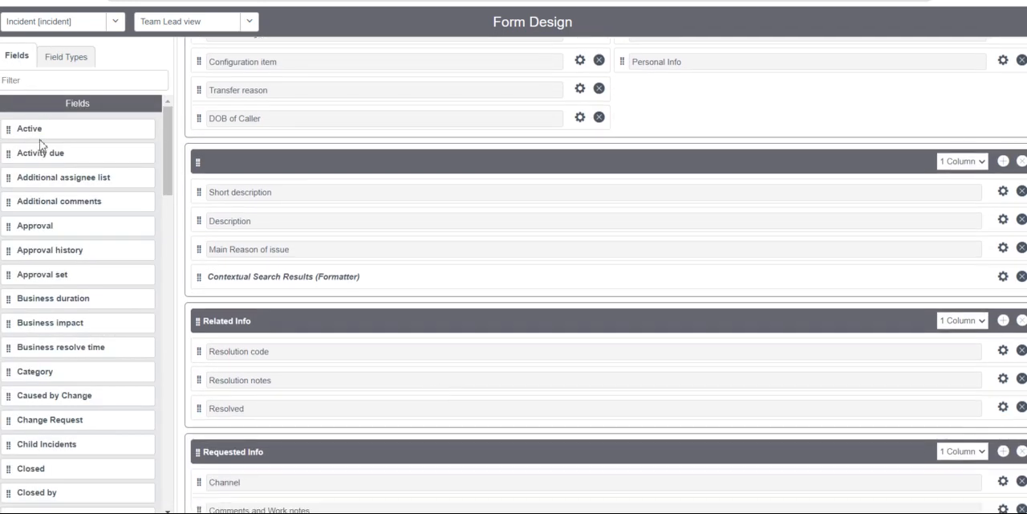
{"action": "left_click", "coordinate": [66, 58]}
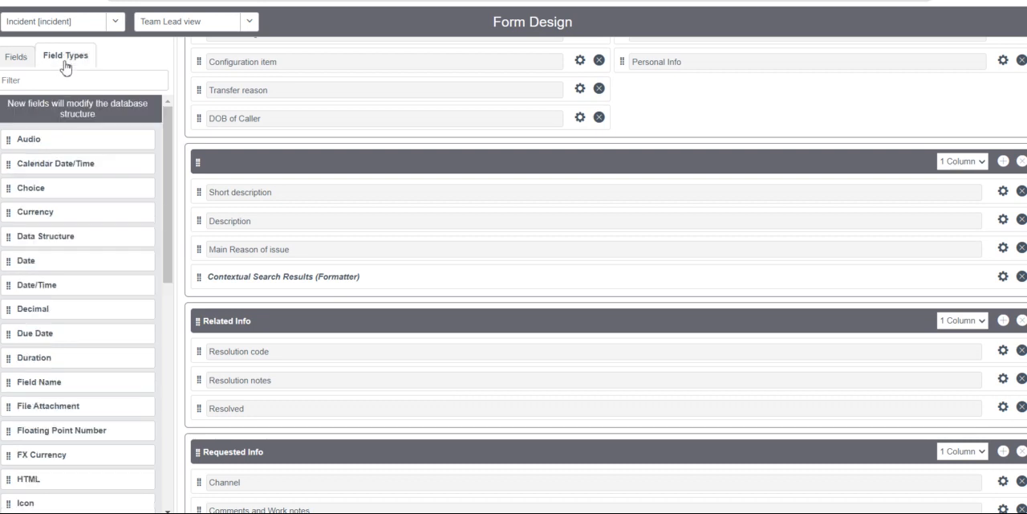
{"action": "left_click", "coordinate": [29, 80]}
{"action": "type", "text": "form"}
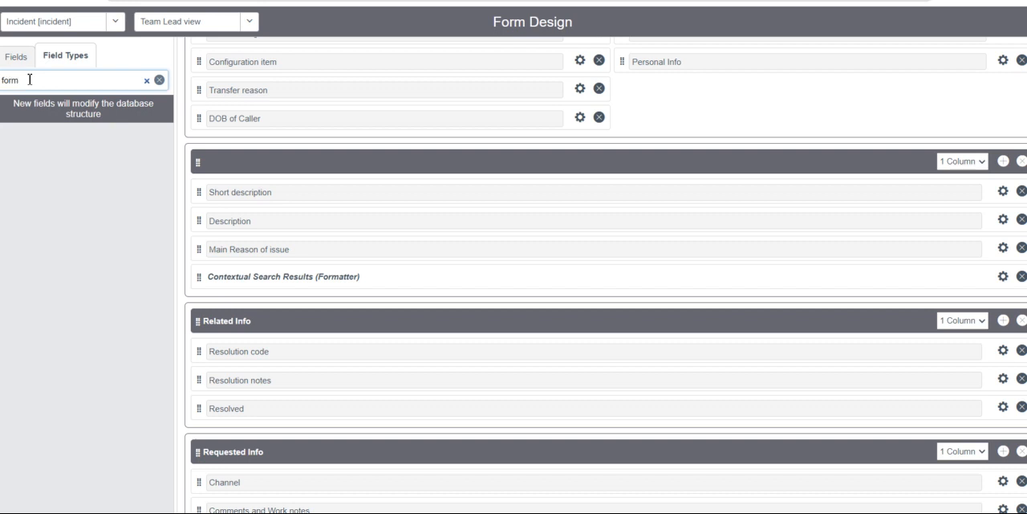
{"action": "key", "text": "BackSpace"}
{"action": "key", "text": "BackSpace"}
{"action": "key", "text": "BackSpace"}
{"action": "key", "text": "BackSpace"}
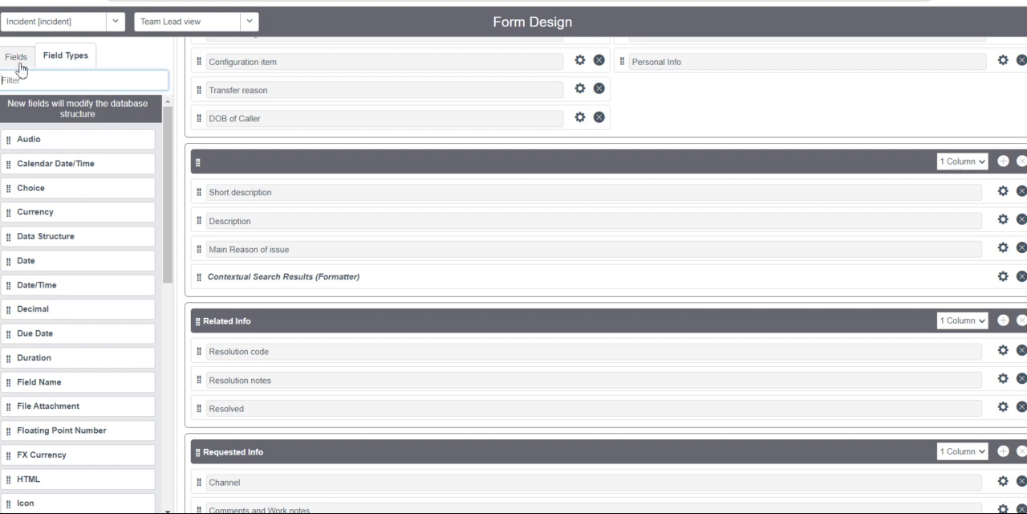
Filter the incident table's available fields by "formatte" to list the formatters.
{"action": "left_click", "coordinate": [19, 68]}
{"action": "left_click", "coordinate": [40, 77]}
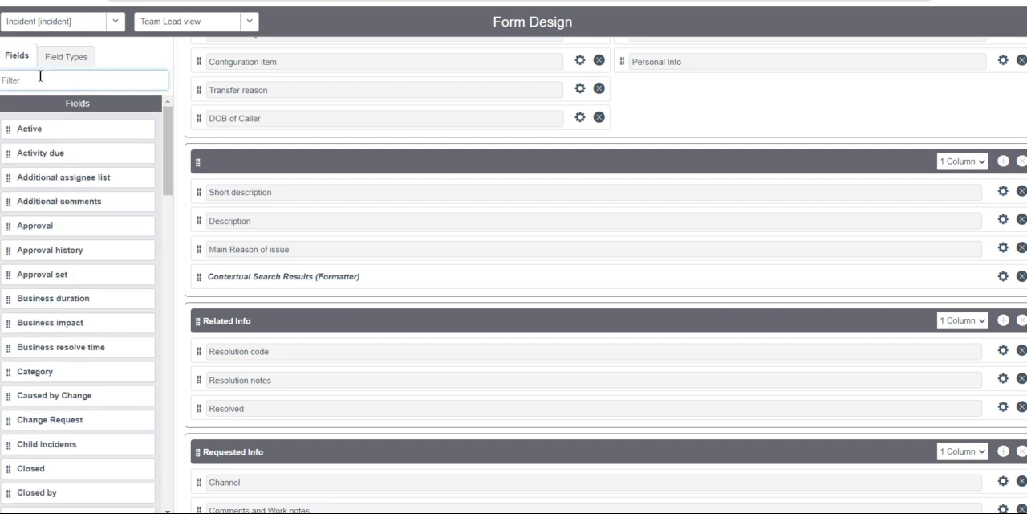
{"action": "type", "text": "for"}
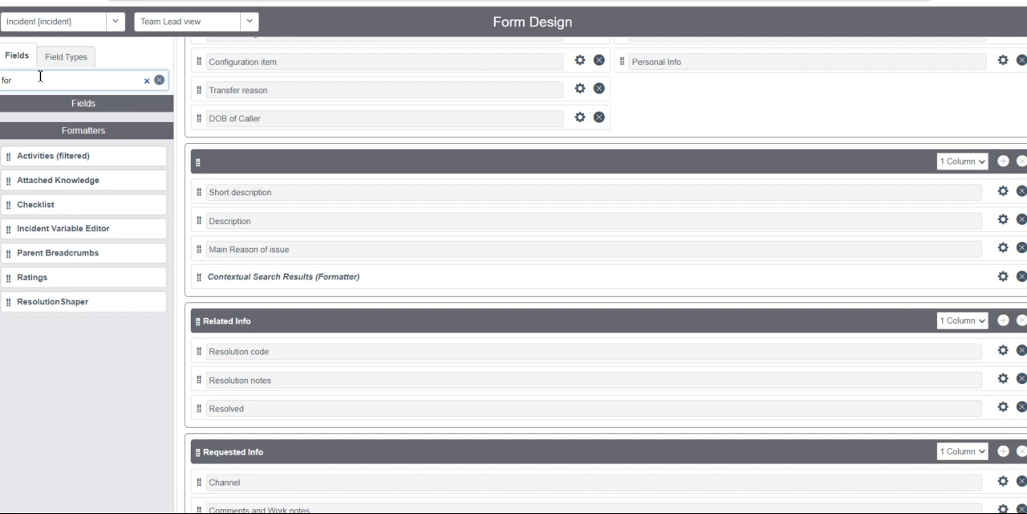
{"action": "type", "text": "matters"}
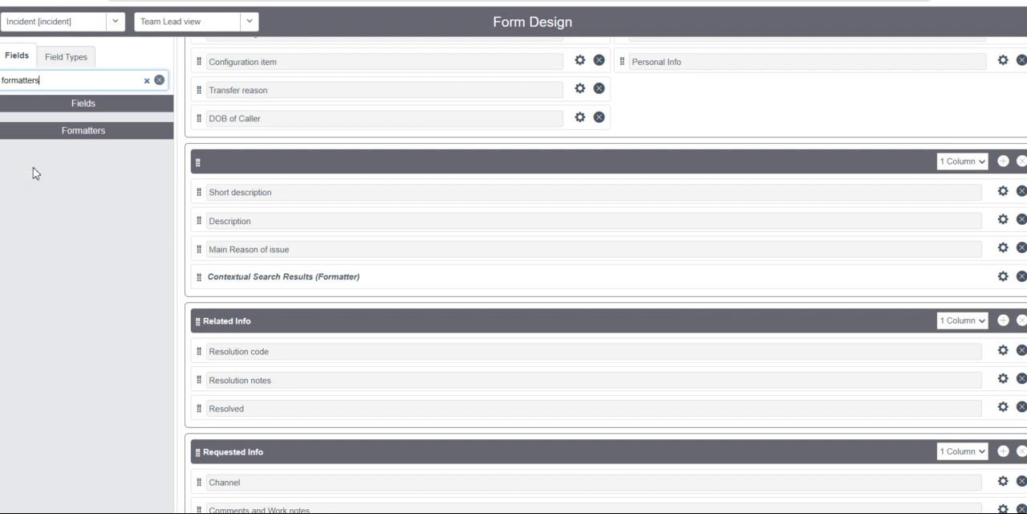
{"action": "left_click", "coordinate": [48, 130]}
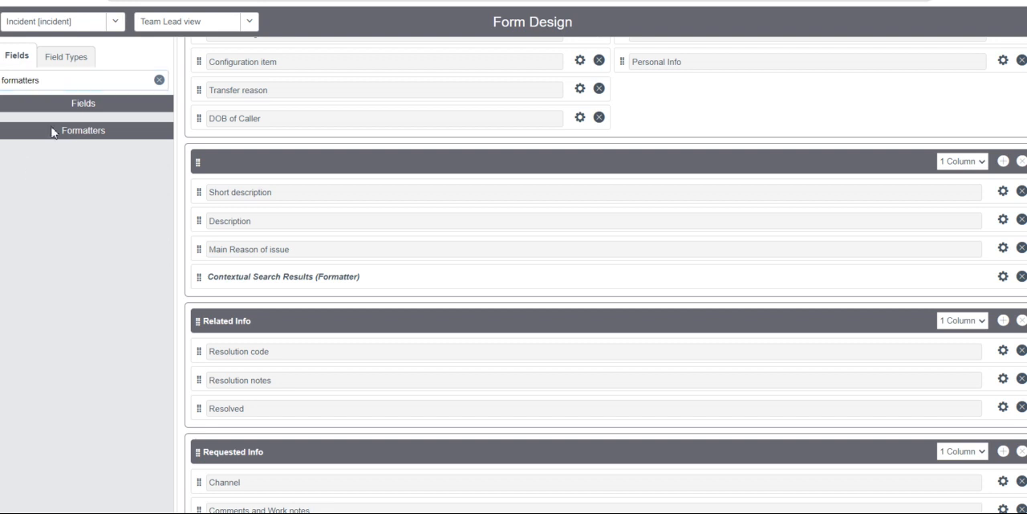
{"action": "left_click", "coordinate": [58, 79]}
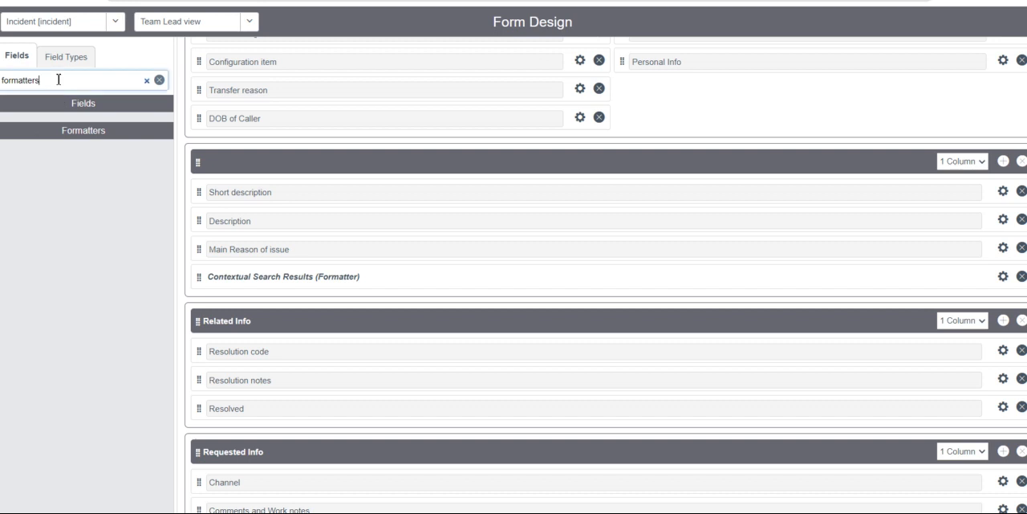
{"action": "key", "text": "BackSpace"}
{"action": "key", "text": "BackSpace"}
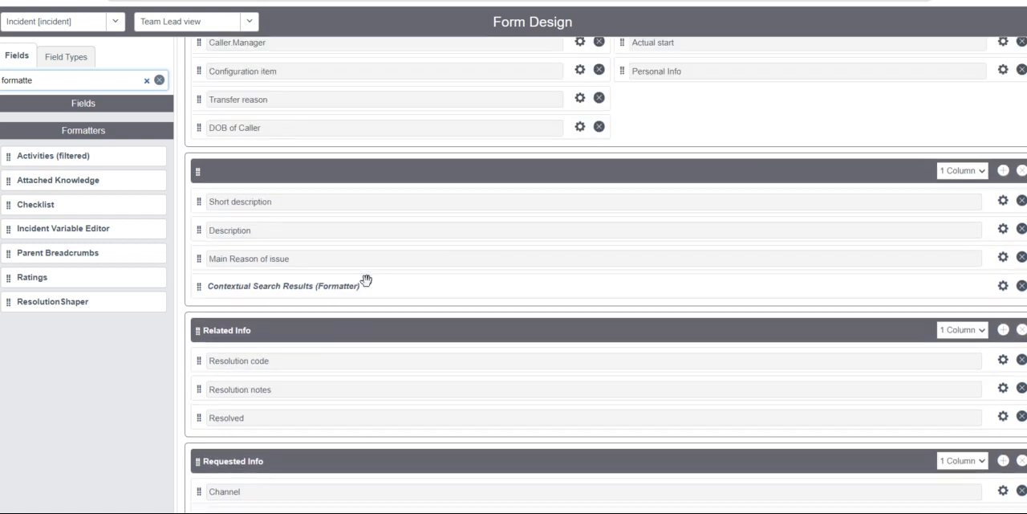
Examine the sections of the Team Lead view, from Incident down to ticket details, for where a formatter could go.
{"action": "scroll", "coordinate": [367, 280], "scroll_direction": "up", "scroll_amount": 2}
{"action": "scroll", "coordinate": [366, 286], "scroll_direction": "down", "scroll_amount": 3}
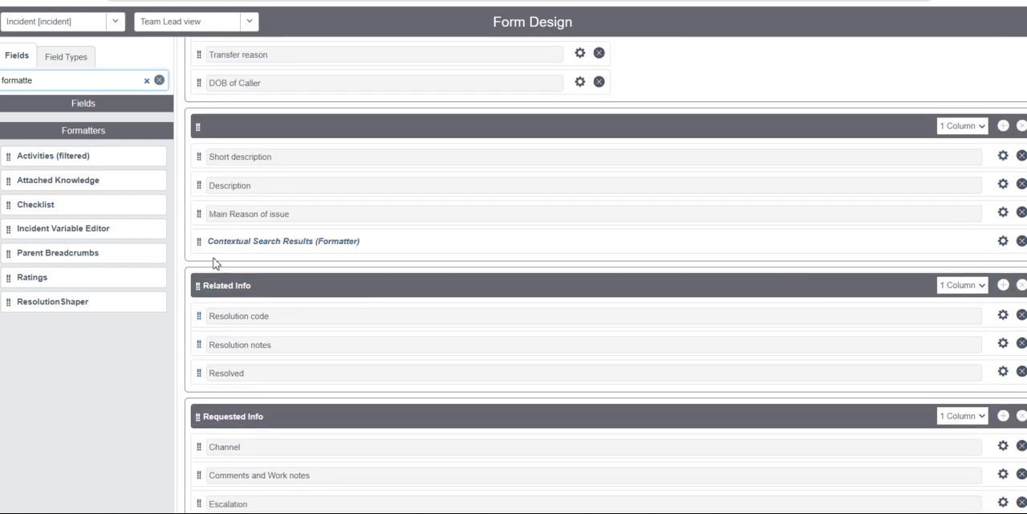
{"action": "scroll", "coordinate": [292, 381], "scroll_direction": "down", "scroll_amount": 3}
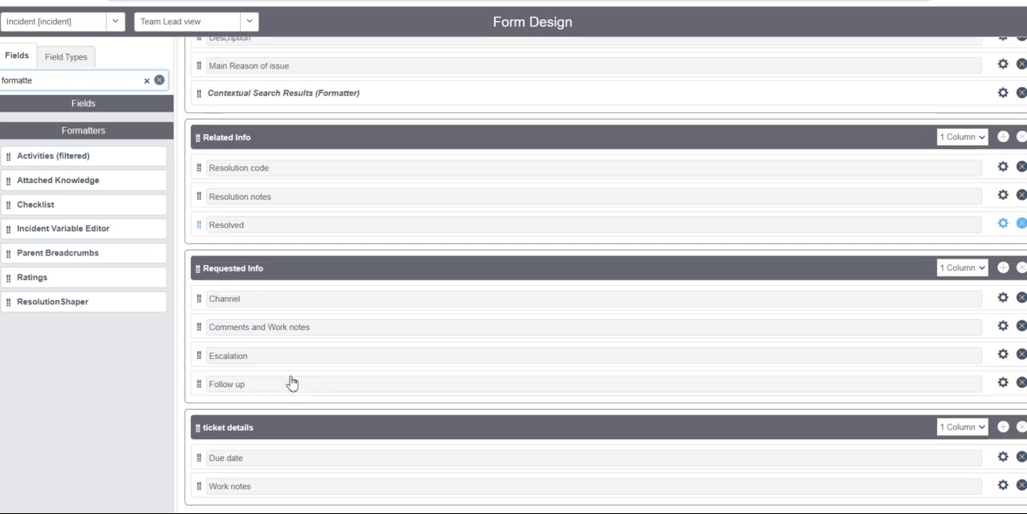
{"action": "scroll", "coordinate": [291, 383], "scroll_direction": "down", "scroll_amount": 3}
{"action": "scroll", "coordinate": [291, 380], "scroll_direction": "up", "scroll_amount": 4}
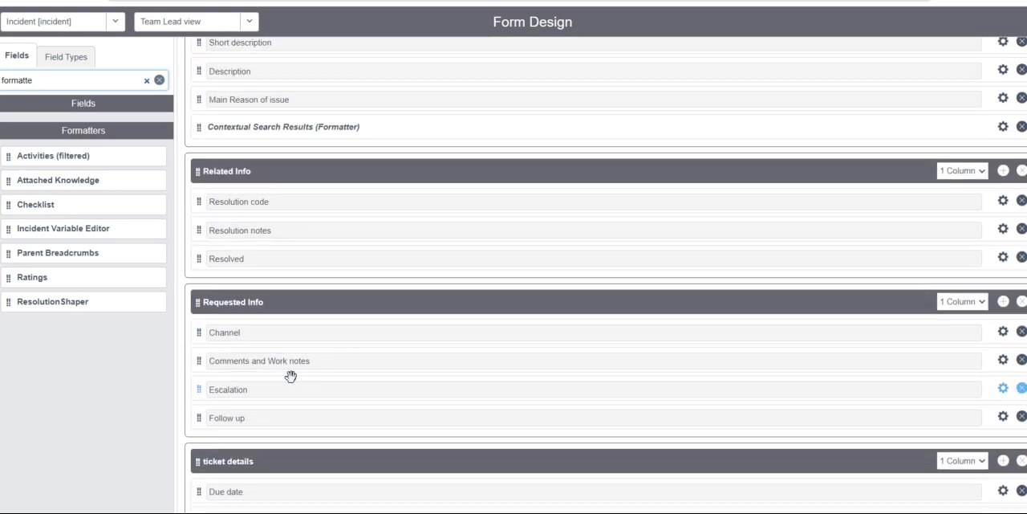
{"action": "scroll", "coordinate": [310, 294], "scroll_direction": "up", "scroll_amount": 8}
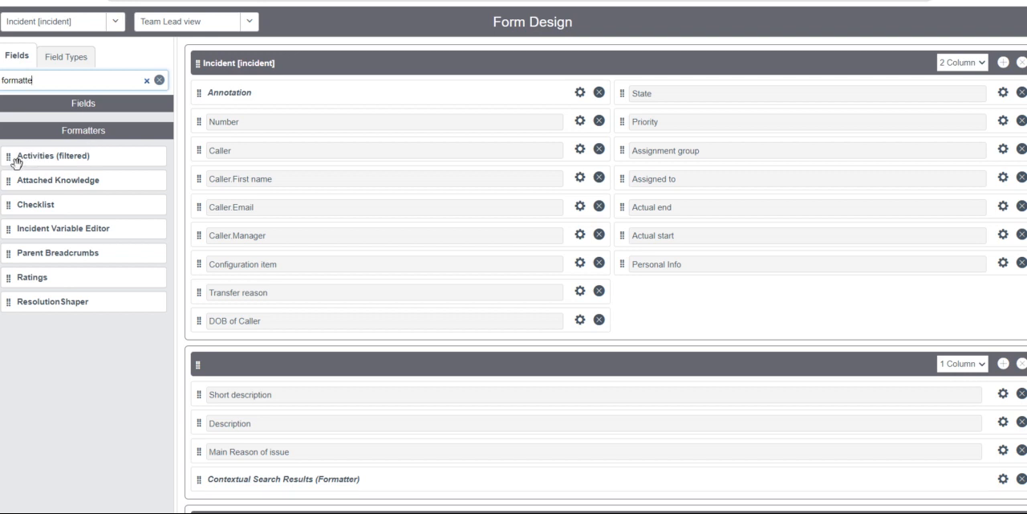
{"action": "left_click", "coordinate": [234, 361]}
{"action": "scroll", "coordinate": [340, 431], "scroll_direction": "down", "scroll_amount": 3}
{"action": "scroll", "coordinate": [339, 431], "scroll_direction": "down", "scroll_amount": 3}
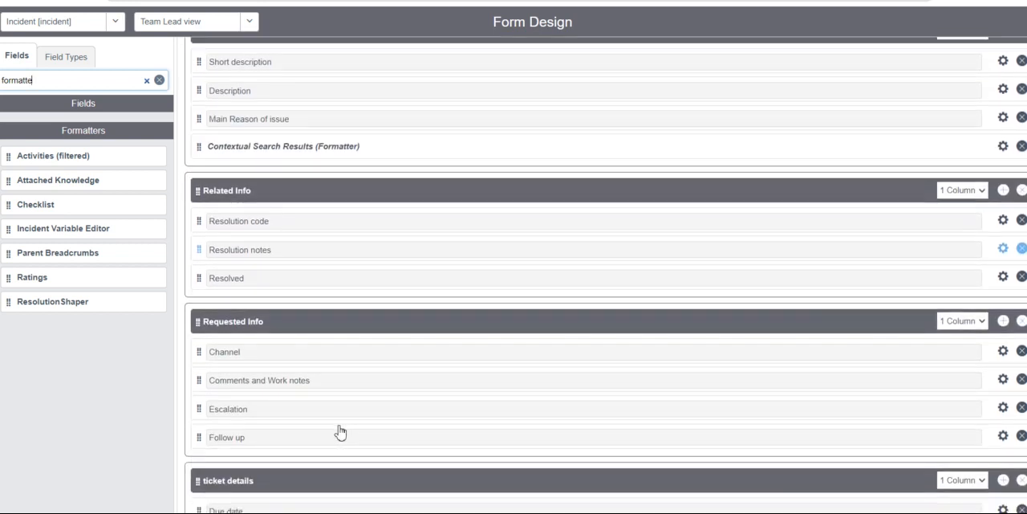
{"action": "scroll", "coordinate": [340, 431], "scroll_direction": "down", "scroll_amount": 3}
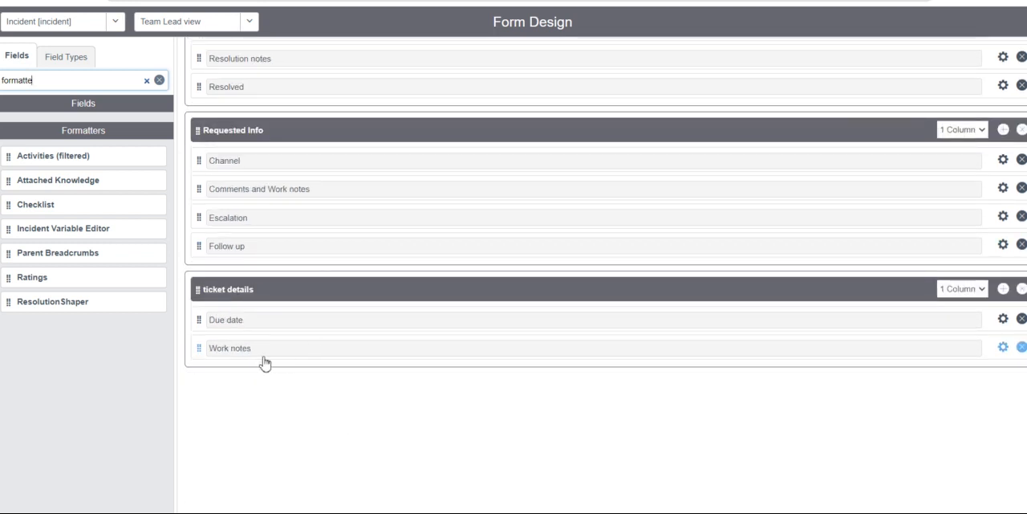
{"action": "left_click", "coordinate": [310, 290]}
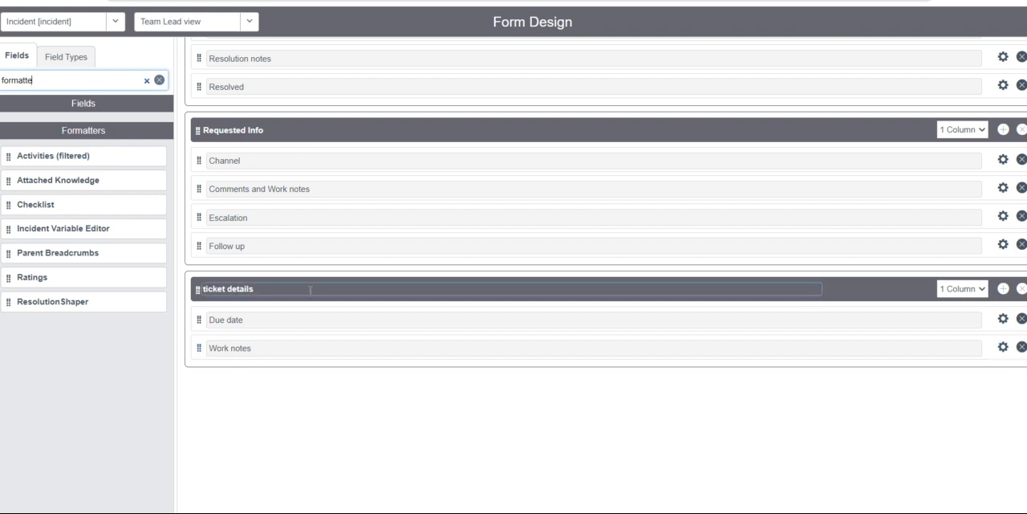
{"action": "scroll", "coordinate": [329, 176], "scroll_direction": "up", "scroll_amount": 1}
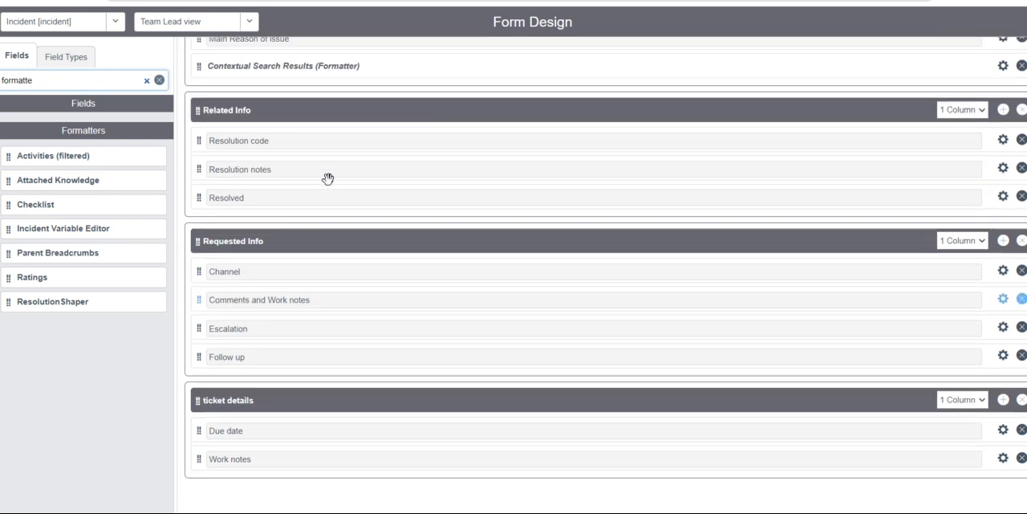
{"action": "scroll", "coordinate": [328, 178], "scroll_direction": "up", "scroll_amount": 2}
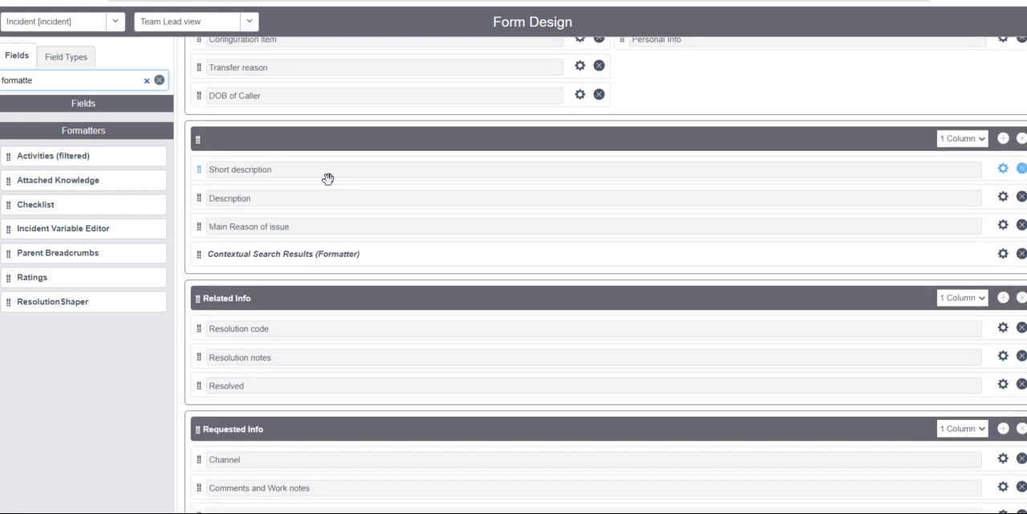
{"action": "scroll", "coordinate": [328, 178], "scroll_direction": "up", "scroll_amount": 2}
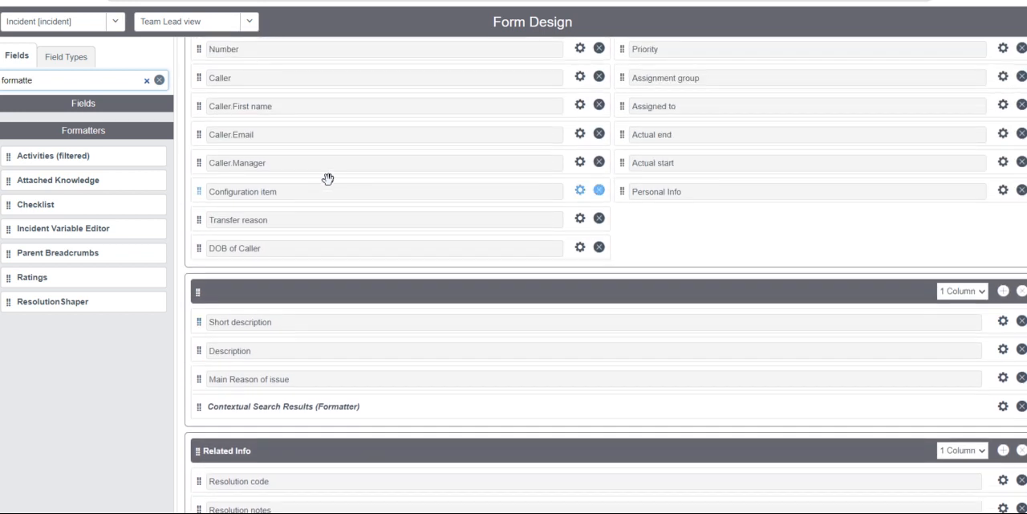
{"action": "scroll", "coordinate": [328, 178], "scroll_direction": "down", "scroll_amount": 2}
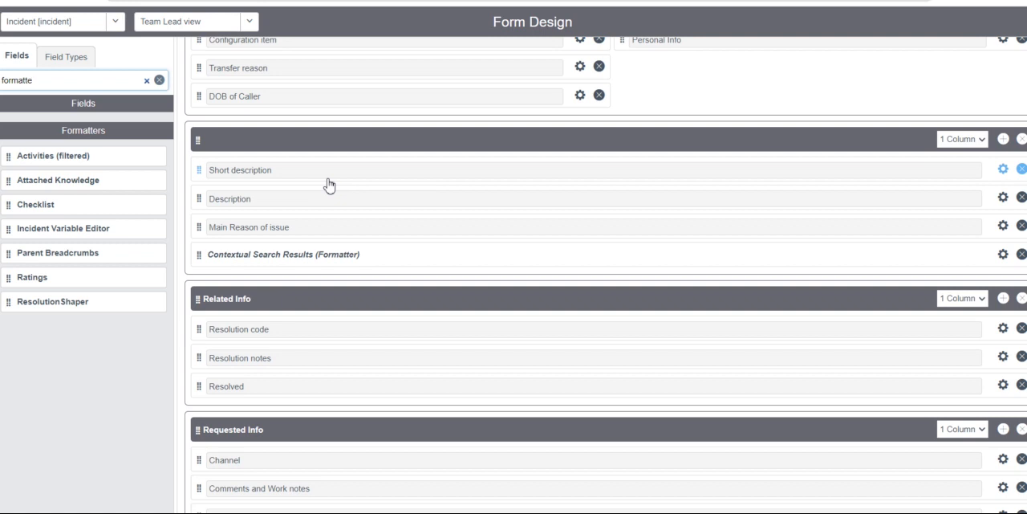
{"action": "scroll", "coordinate": [328, 185], "scroll_direction": "up", "scroll_amount": 3}
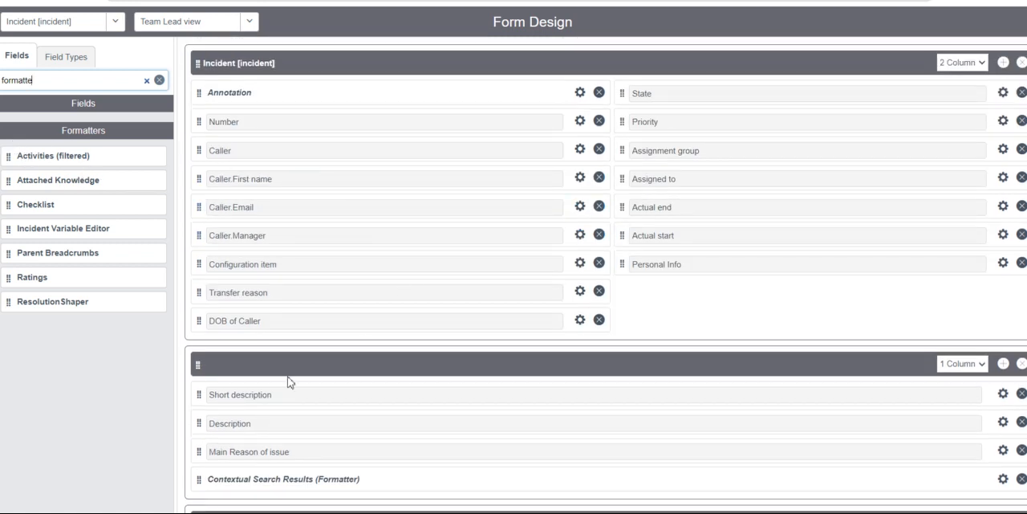
Add the Activities (filtered) formatter below Resolved in the Related Info section.
{"action": "scroll", "coordinate": [289, 379], "scroll_direction": "down", "scroll_amount": 1}
{"action": "scroll", "coordinate": [289, 377], "scroll_direction": "down", "scroll_amount": 2}
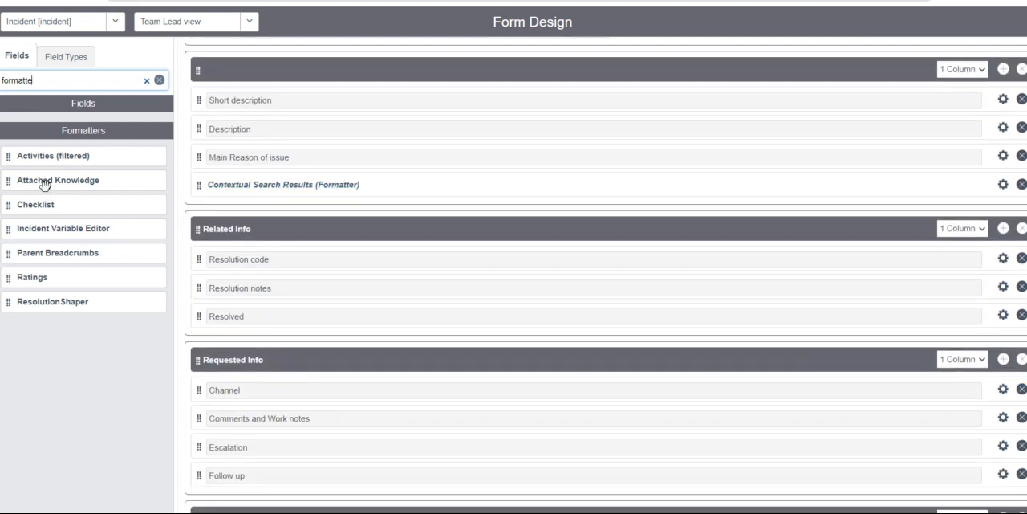
{"action": "left_click_drag", "start_coordinate": [10, 158], "coordinate": [223, 338]}
{"action": "scroll", "coordinate": [223, 338], "scroll_direction": "down", "scroll_amount": 3}
{"action": "scroll", "coordinate": [454, 234], "scroll_direction": "up", "scroll_amount": 3}
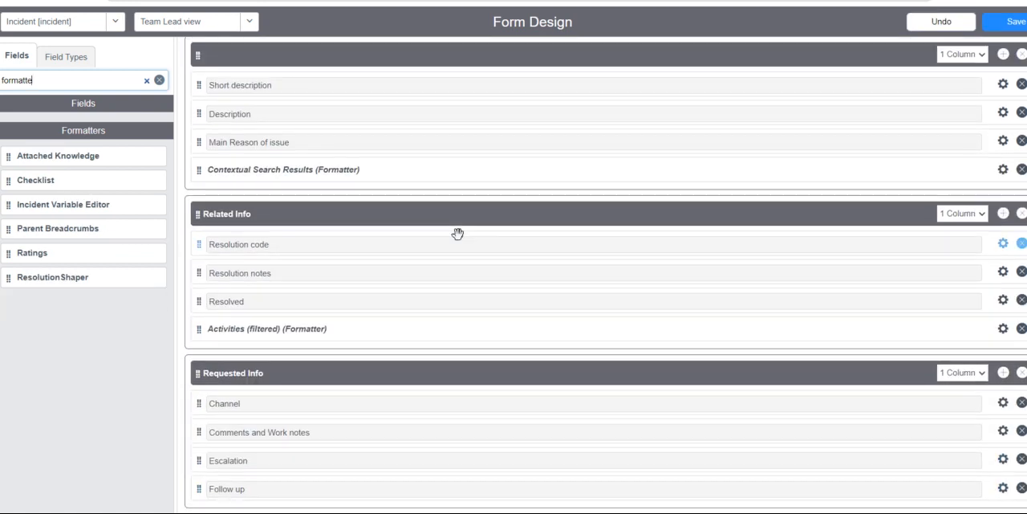
{"action": "scroll", "coordinate": [511, 337], "scroll_direction": "up", "scroll_amount": 1}
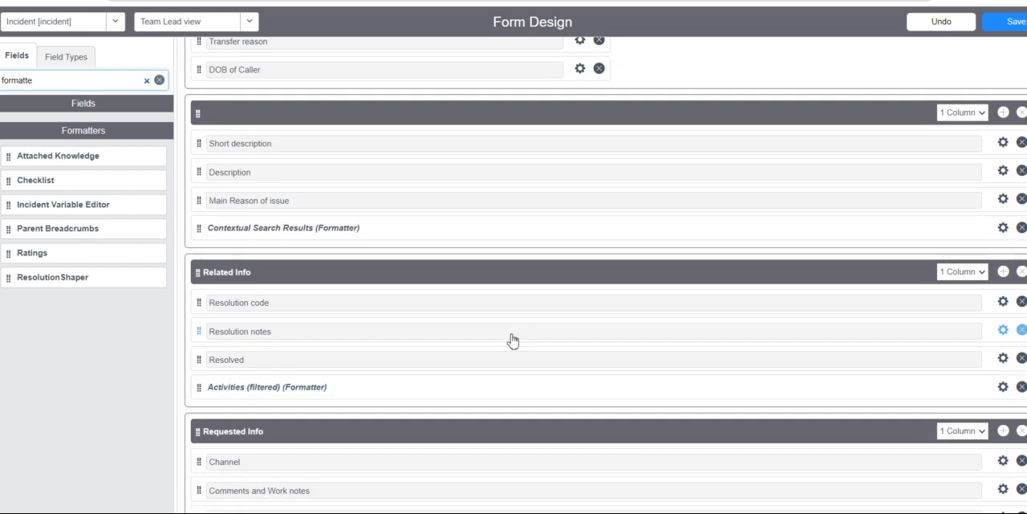
Move the Activities (filtered) formatter below Work notes in the ticket details section and save the form design.
{"action": "scroll", "coordinate": [512, 337], "scroll_direction": "down", "scroll_amount": 2}
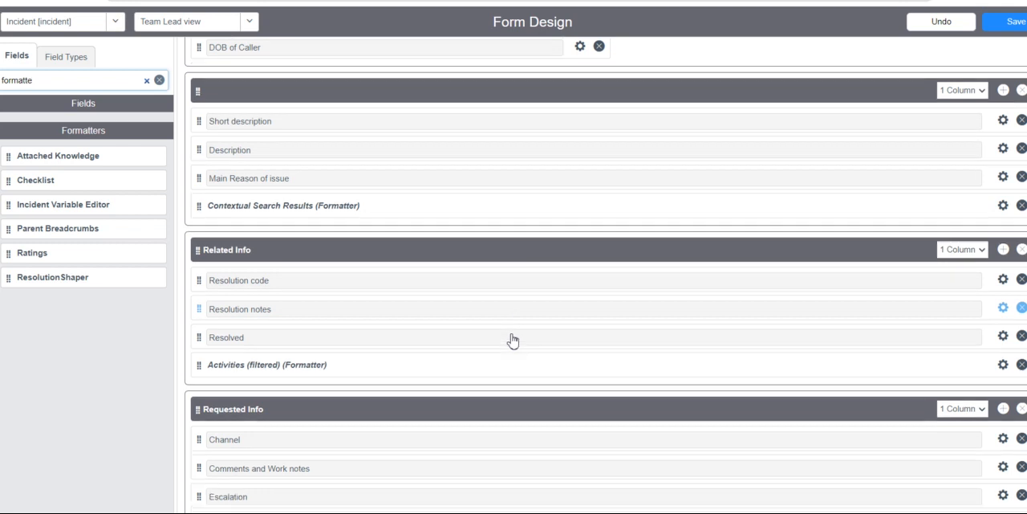
{"action": "scroll", "coordinate": [511, 333], "scroll_direction": "down", "scroll_amount": 2}
{"action": "scroll", "coordinate": [510, 333], "scroll_direction": "up", "scroll_amount": 2}
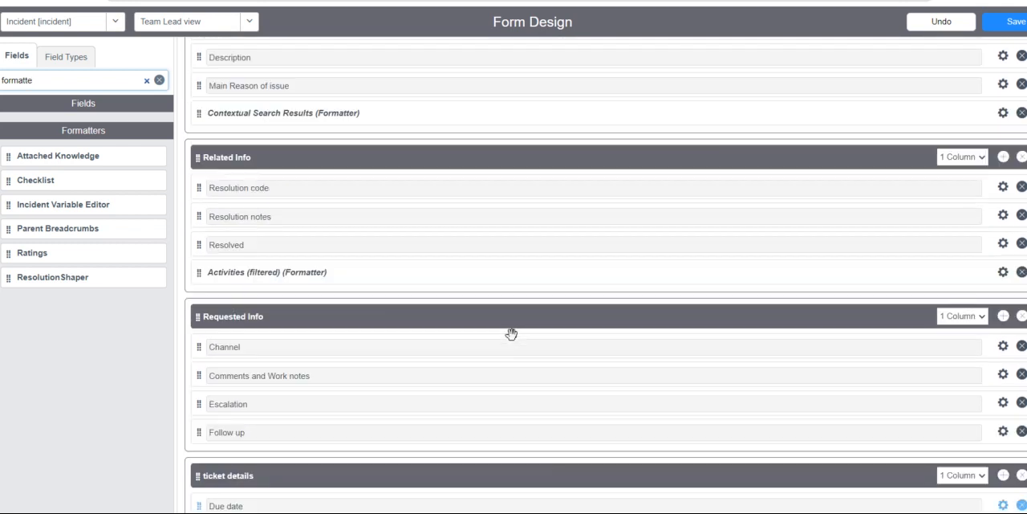
{"action": "left_click_drag", "start_coordinate": [206, 276], "coordinate": [227, 488]}
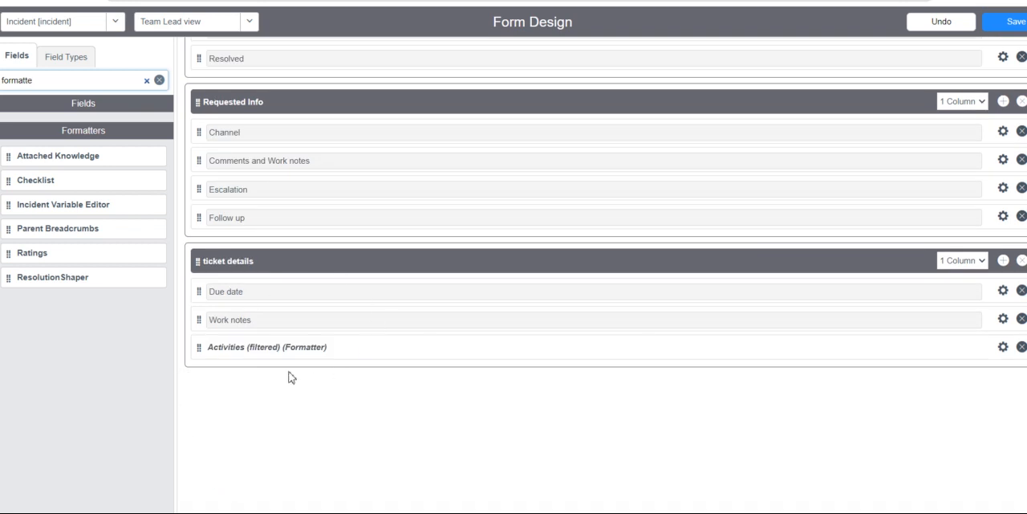
{"action": "scroll", "coordinate": [292, 377], "scroll_direction": "up", "scroll_amount": 3}
{"action": "scroll", "coordinate": [291, 377], "scroll_direction": "down", "scroll_amount": 3}
{"action": "left_click", "coordinate": [1016, 31]}
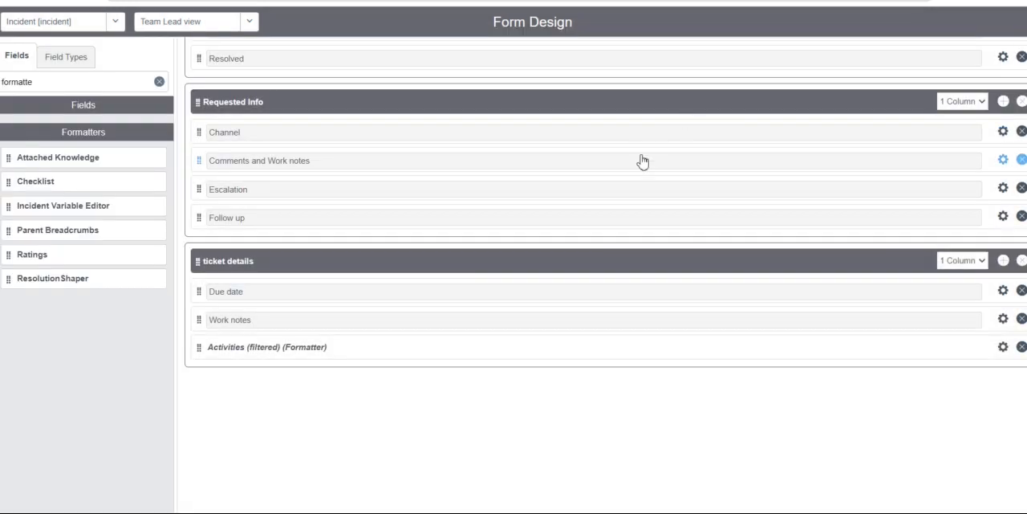
Return to the open incident record and check its form down to the ticket details section.
{"action": "scroll", "coordinate": [642, 160], "scroll_direction": "up", "scroll_amount": 10}
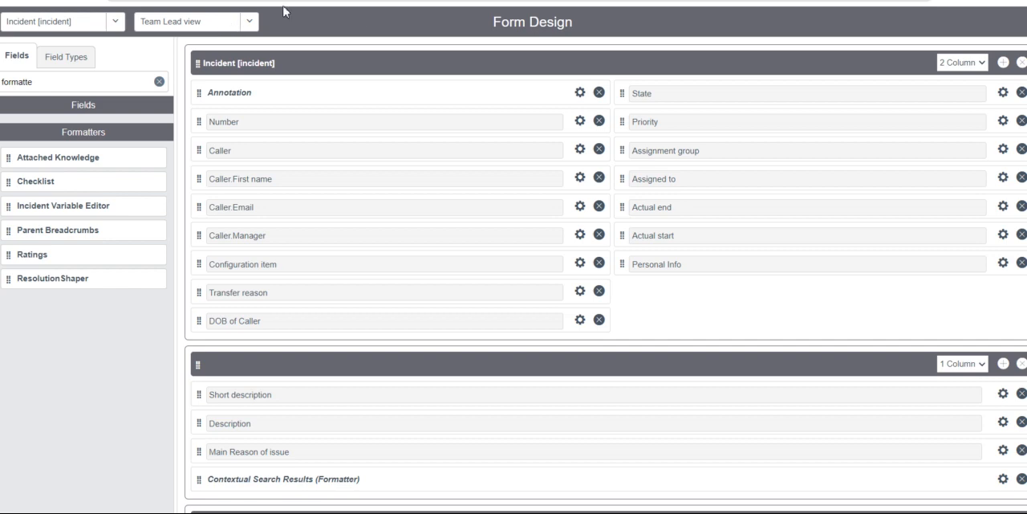
{"action": "left_click", "coordinate": [311, 2]}
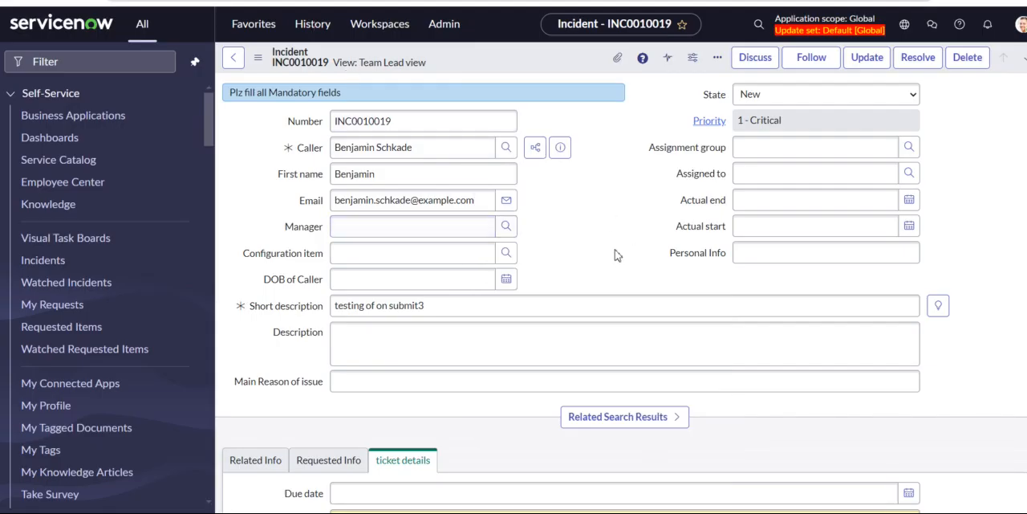
{"action": "scroll", "coordinate": [606, 263], "scroll_direction": "down", "scroll_amount": 2}
{"action": "scroll", "coordinate": [603, 260], "scroll_direction": "down", "scroll_amount": 3}
{"action": "scroll", "coordinate": [603, 260], "scroll_direction": "up", "scroll_amount": 5}
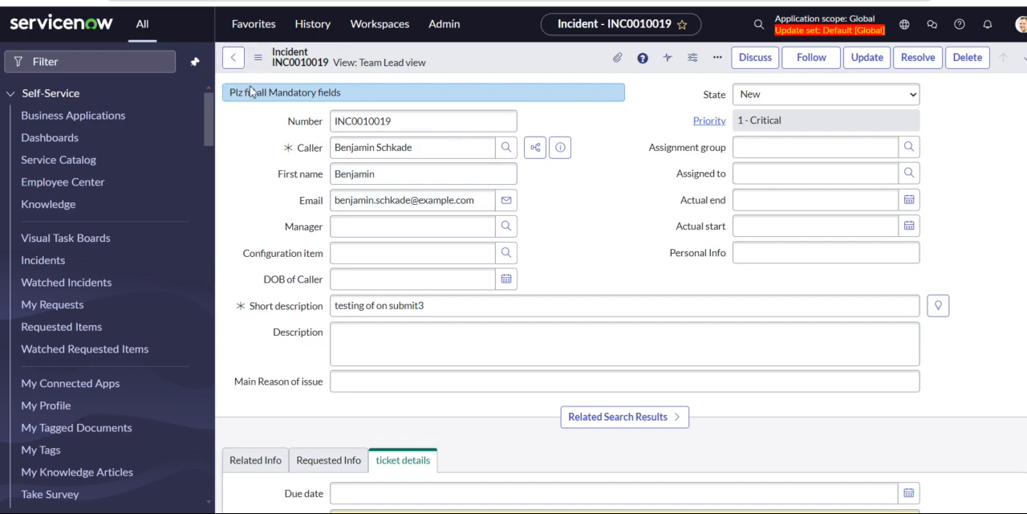
Open the favorite list of all incidents, leaving the current incident without saving, and browse the records.
{"action": "left_click", "coordinate": [254, 22]}
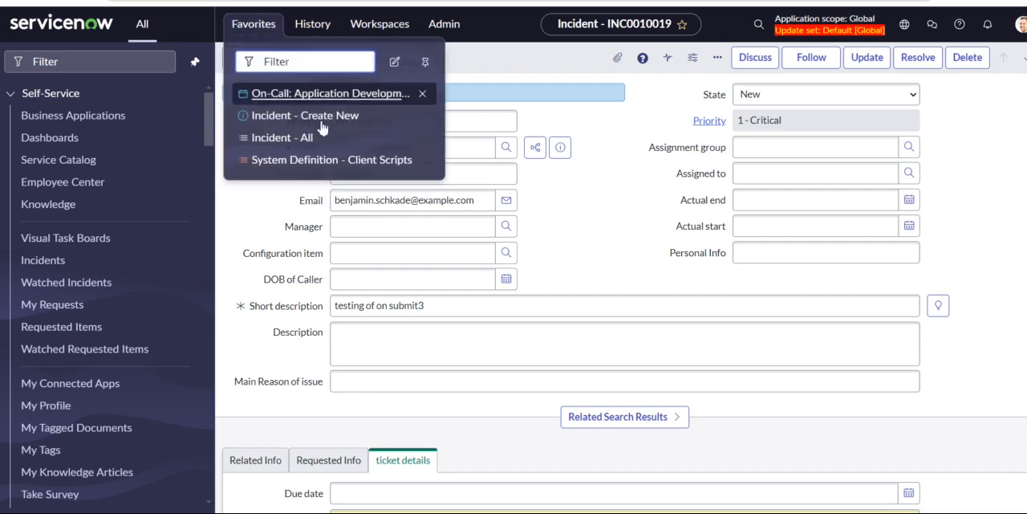
{"action": "left_click", "coordinate": [285, 141]}
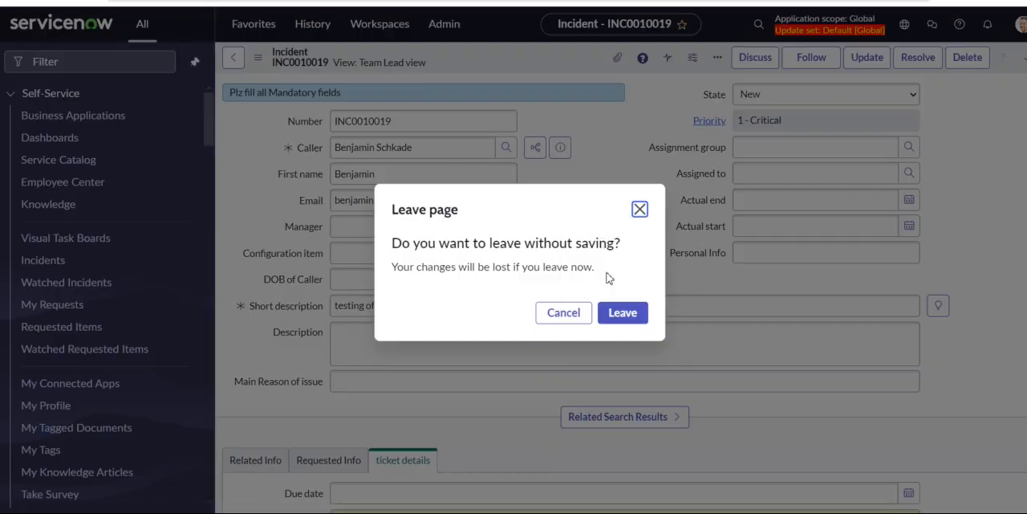
{"action": "left_click", "coordinate": [617, 312]}
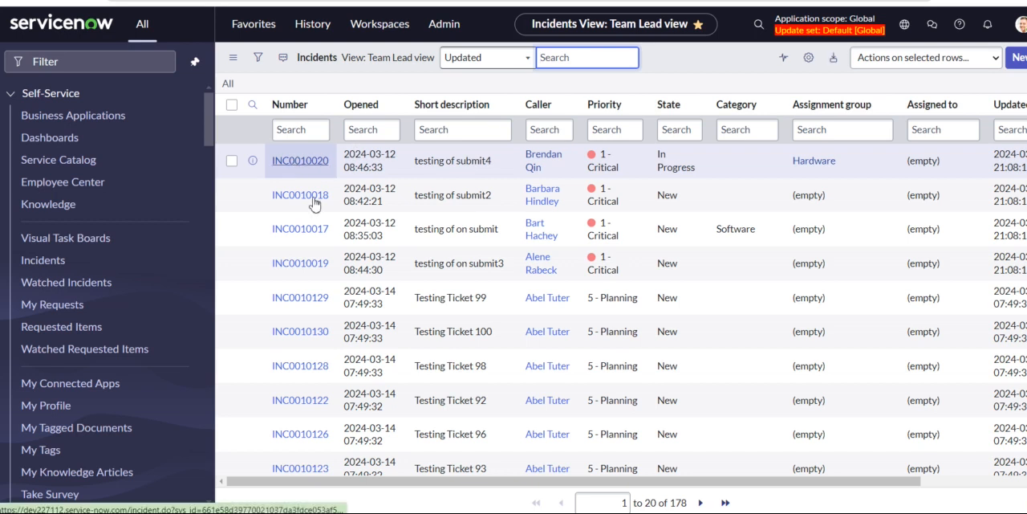
{"action": "scroll", "coordinate": [317, 353], "scroll_direction": "down", "scroll_amount": 2}
{"action": "scroll", "coordinate": [317, 353], "scroll_direction": "down", "scroll_amount": 3}
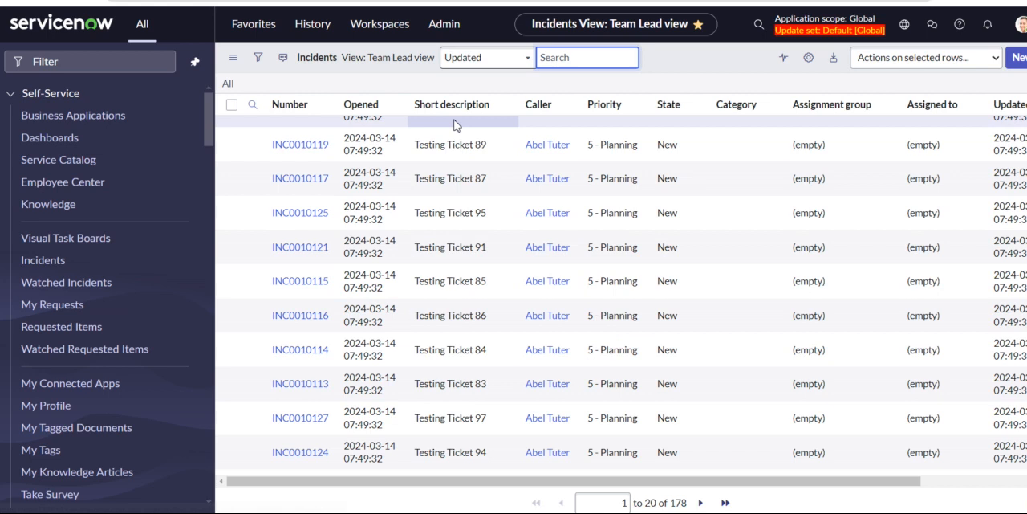
Filter the incident list to records Created on Last week and open INC0010003, the issue with opening the SAP application.
{"action": "left_click", "coordinate": [259, 58]}
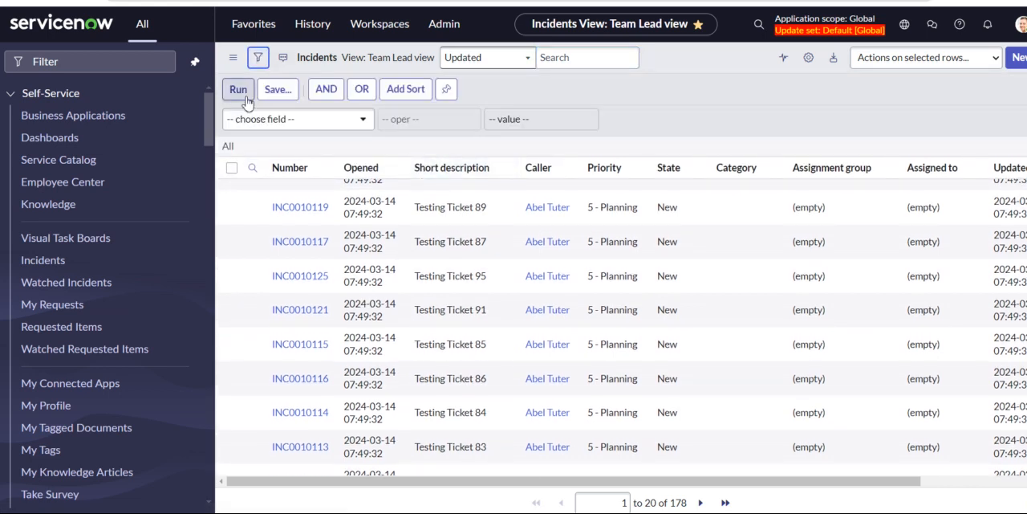
{"action": "left_click", "coordinate": [335, 129]}
{"action": "type", "text": "crea"}
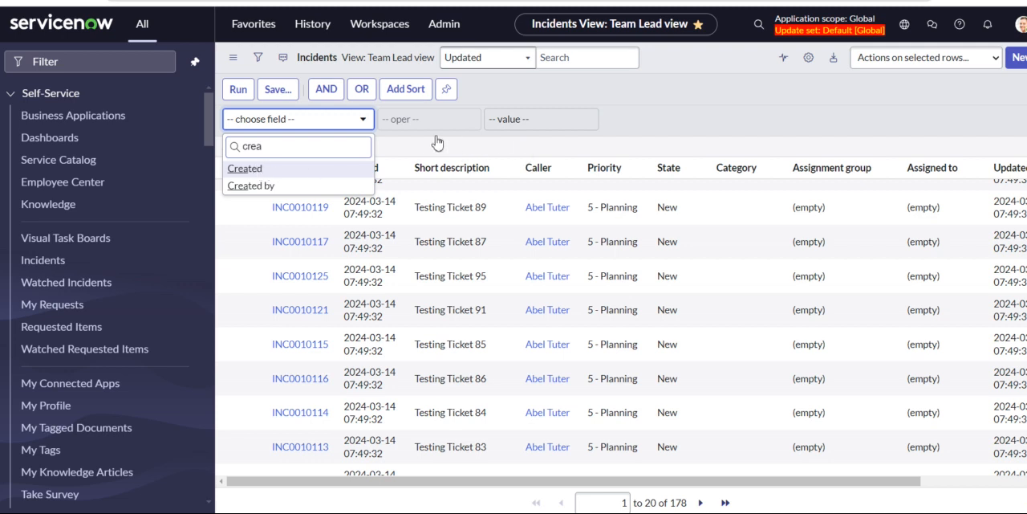
{"action": "left_click", "coordinate": [277, 170]}
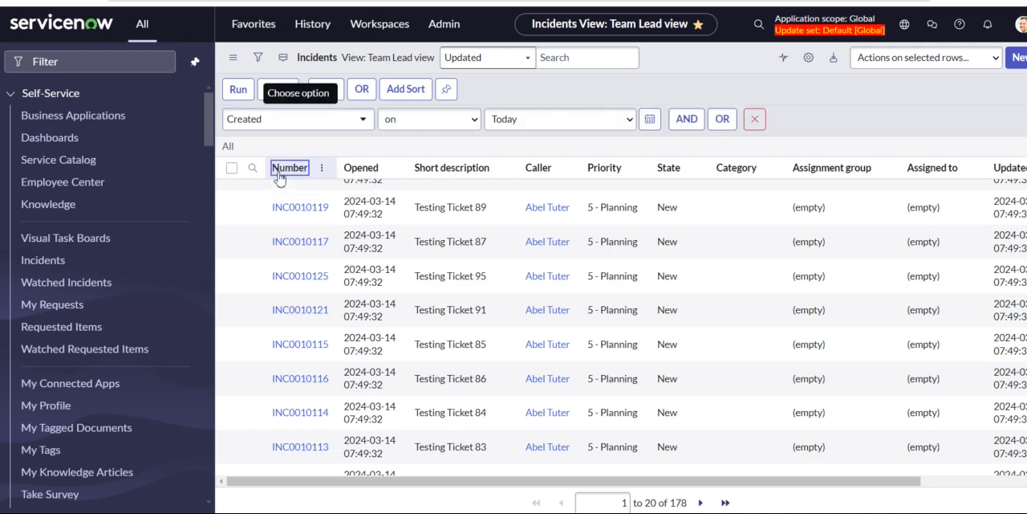
{"action": "left_click", "coordinate": [630, 120]}
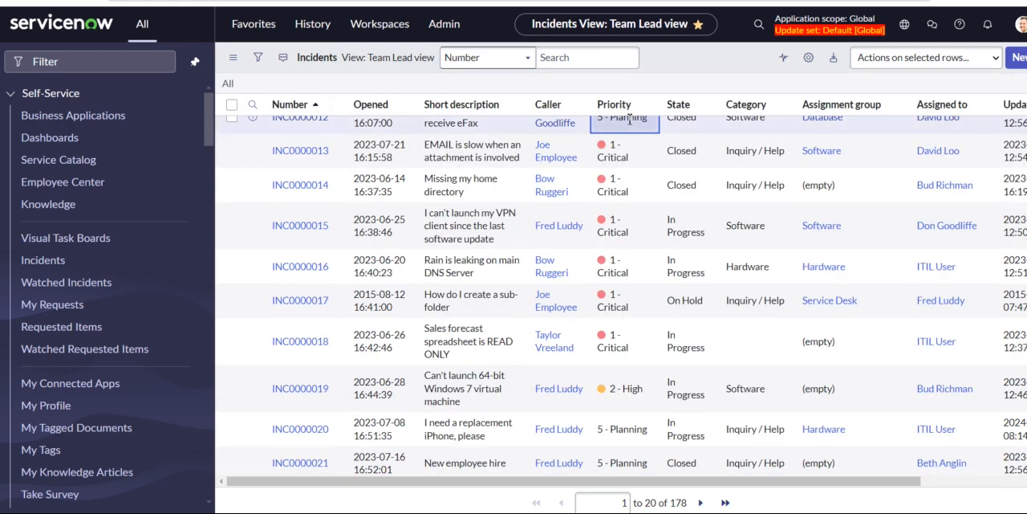
{"action": "left_click", "coordinate": [258, 57]}
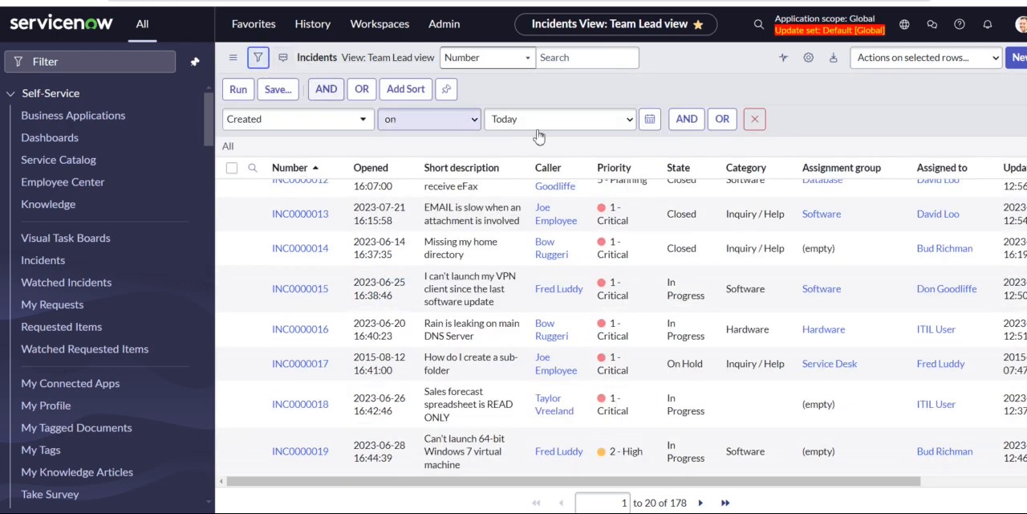
{"action": "left_click", "coordinate": [570, 120]}
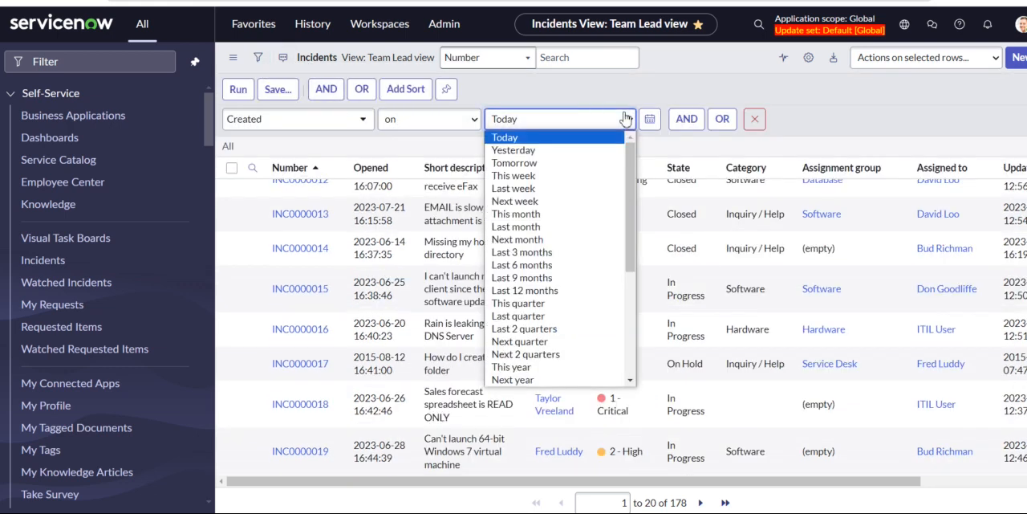
{"action": "left_click", "coordinate": [525, 187]}
{"action": "left_click", "coordinate": [245, 92]}
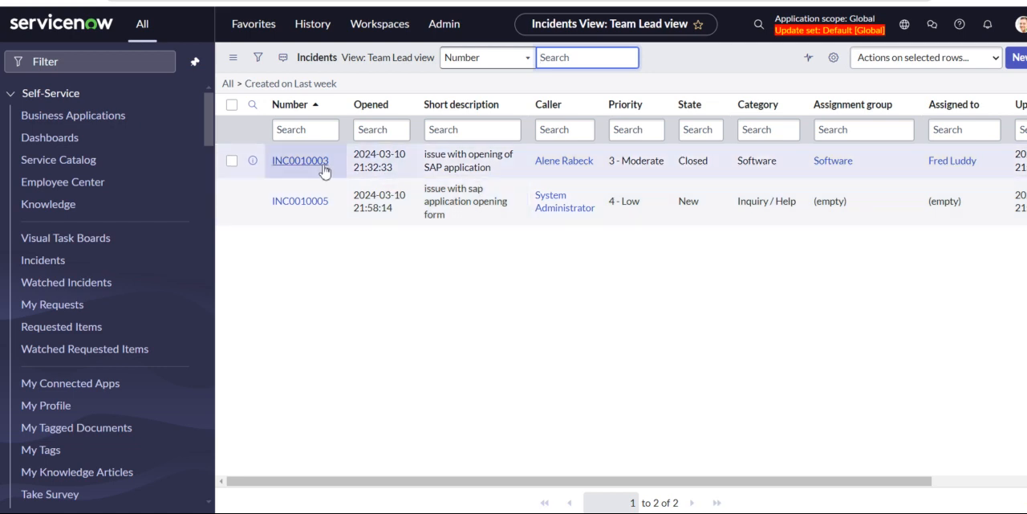
{"action": "left_click", "coordinate": [324, 167]}
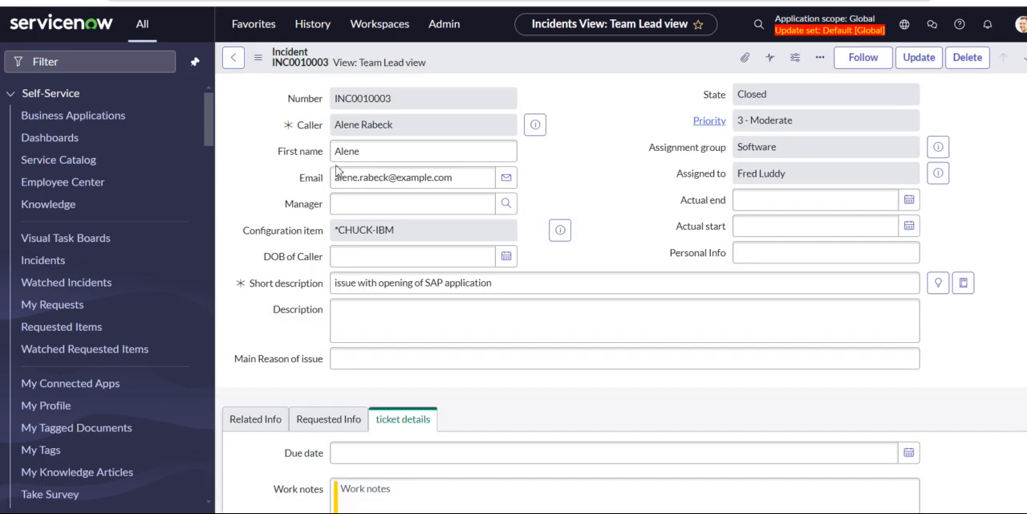
Examine the activity history in the ticket details section of the incident, including its comments, work notes and field changes.
{"action": "scroll", "coordinate": [598, 370], "scroll_direction": "down", "scroll_amount": 10}
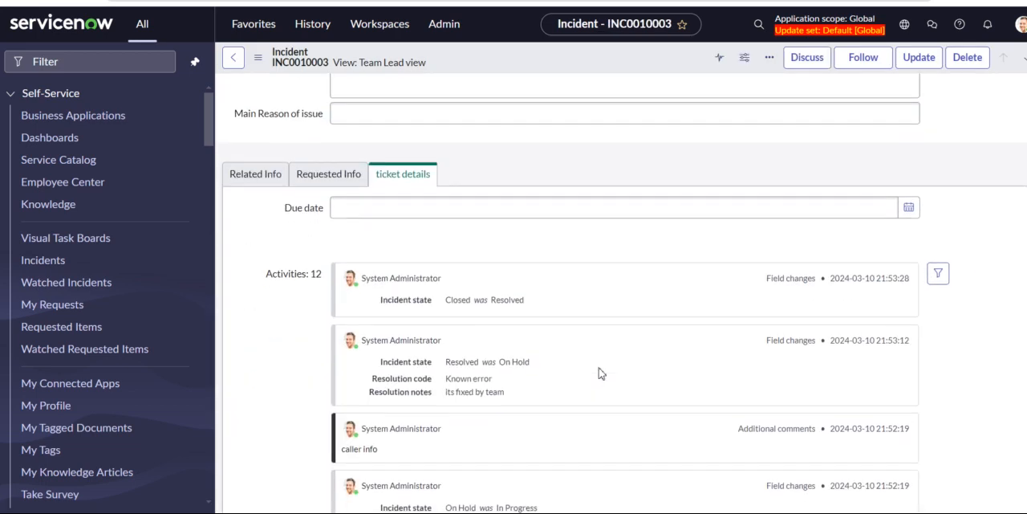
{"action": "scroll", "coordinate": [598, 372], "scroll_direction": "up", "scroll_amount": 3}
{"action": "scroll", "coordinate": [598, 372], "scroll_direction": "down", "scroll_amount": 5}
{"action": "scroll", "coordinate": [602, 373], "scroll_direction": "down", "scroll_amount": 6}
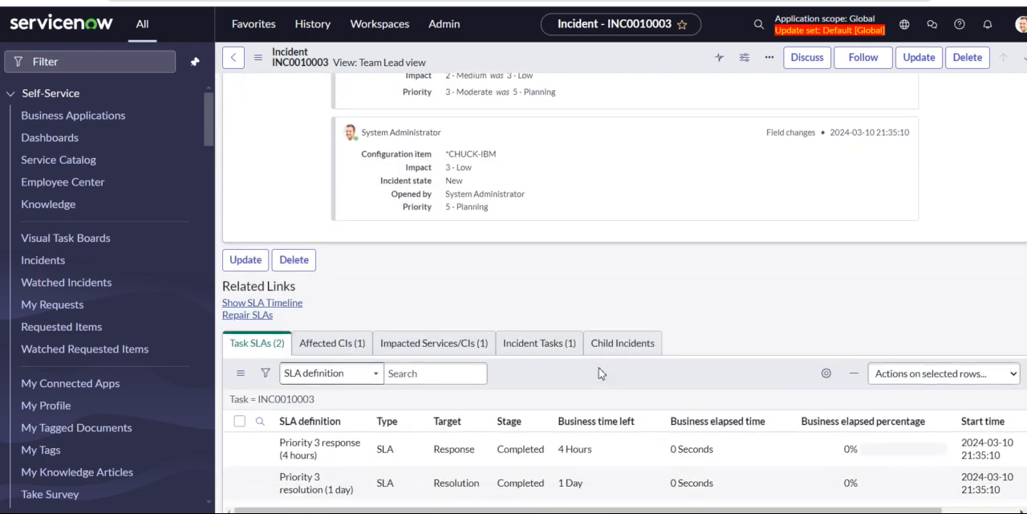
{"action": "scroll", "coordinate": [602, 373], "scroll_direction": "up", "scroll_amount": 4}
{"action": "scroll", "coordinate": [602, 374], "scroll_direction": "up", "scroll_amount": 7}
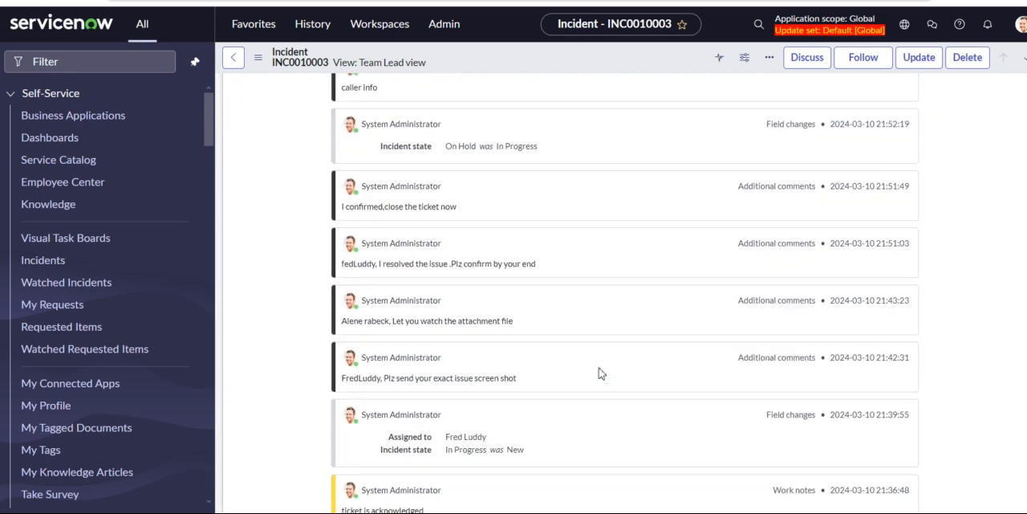
{"action": "scroll", "coordinate": [599, 373], "scroll_direction": "up", "scroll_amount": 3}
{"action": "scroll", "coordinate": [598, 374], "scroll_direction": "down", "scroll_amount": 3}
{"action": "scroll", "coordinate": [600, 373], "scroll_direction": "down", "scroll_amount": 3}
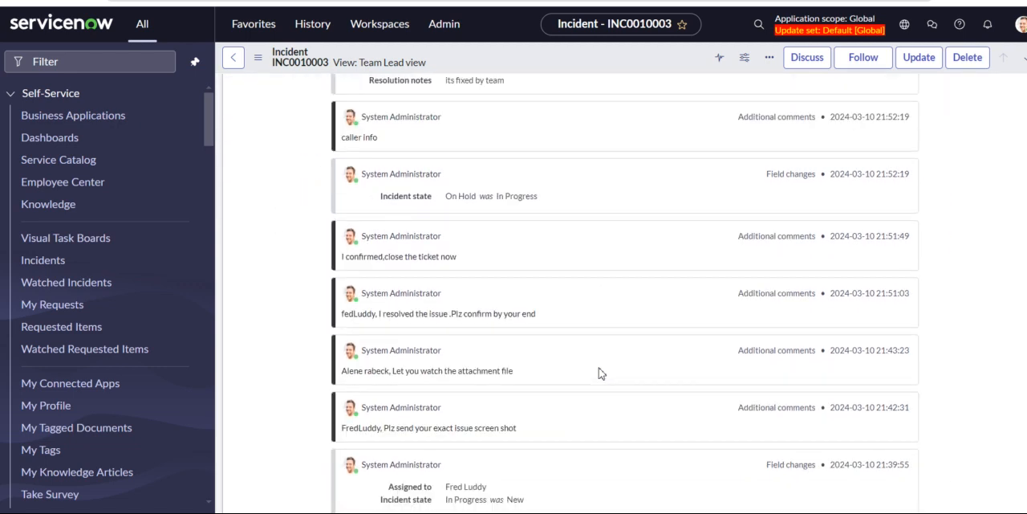
{"action": "scroll", "coordinate": [601, 373], "scroll_direction": "up", "scroll_amount": 3}
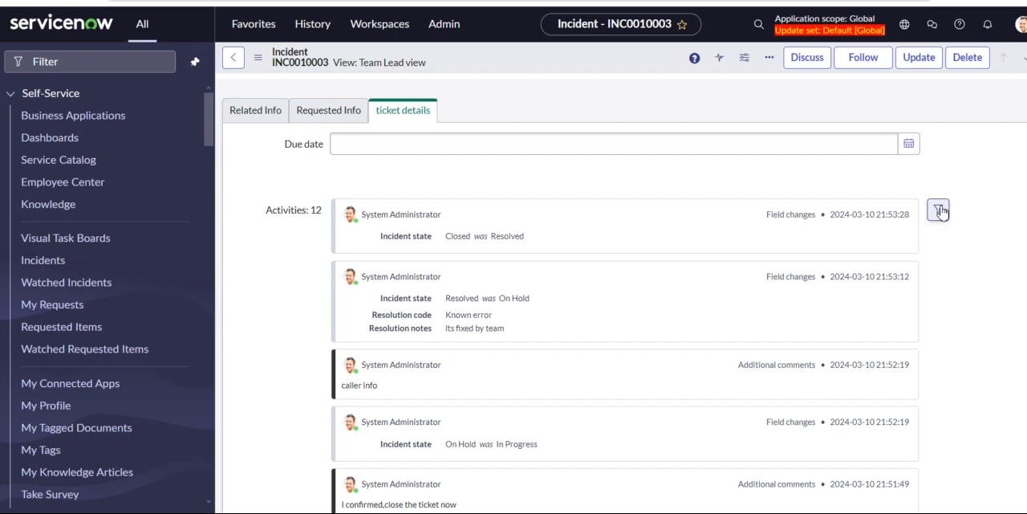
Limit the activity filter to Work notes, Resolution notes, Resolution code, Incident state, Priority and Assigned to, clearing All first.
{"action": "left_click", "coordinate": [940, 211]}
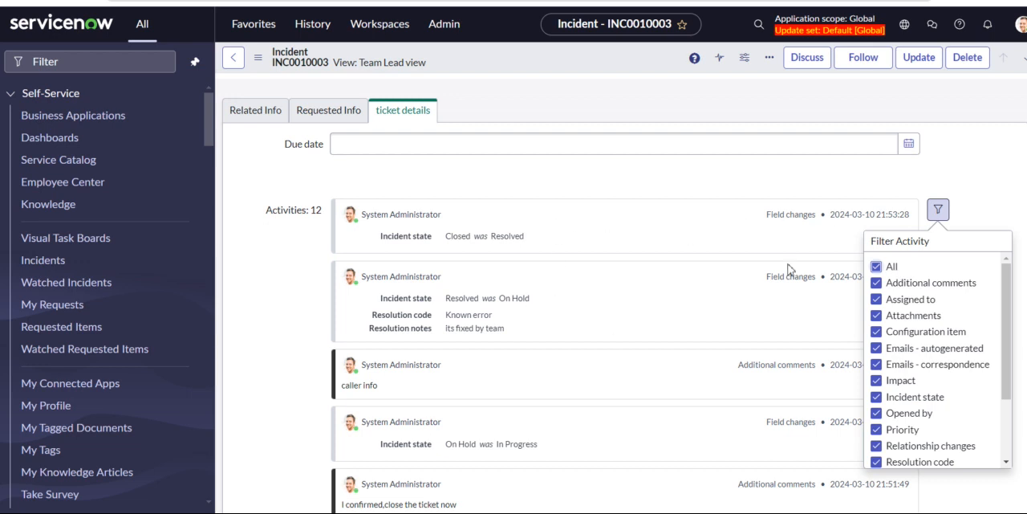
{"action": "left_click", "coordinate": [875, 268]}
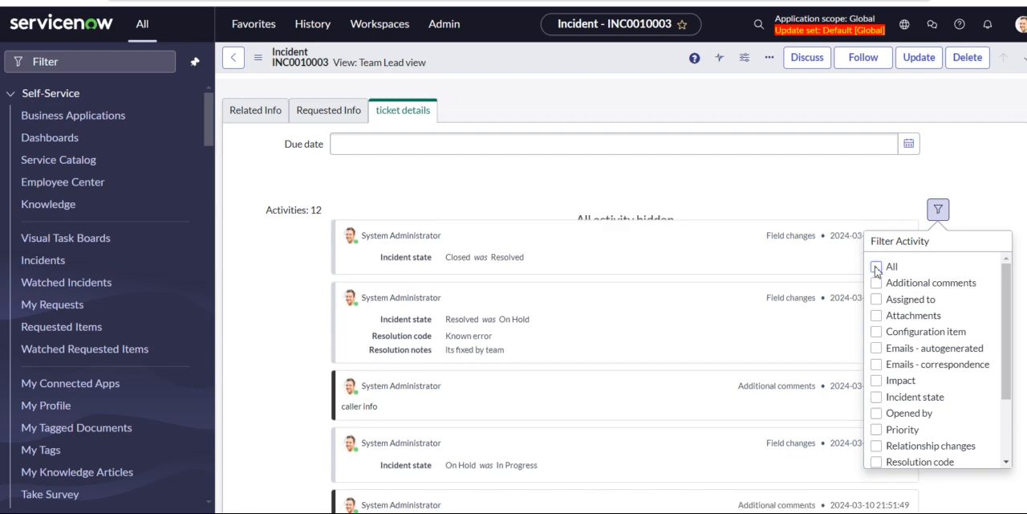
{"action": "scroll", "coordinate": [923, 393], "scroll_direction": "down", "scroll_amount": 3}
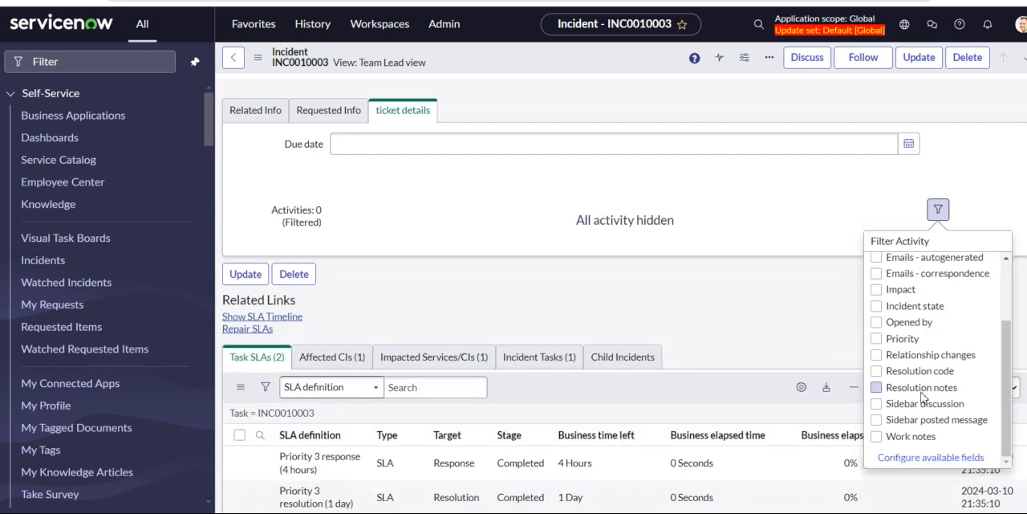
{"action": "left_click", "coordinate": [878, 437]}
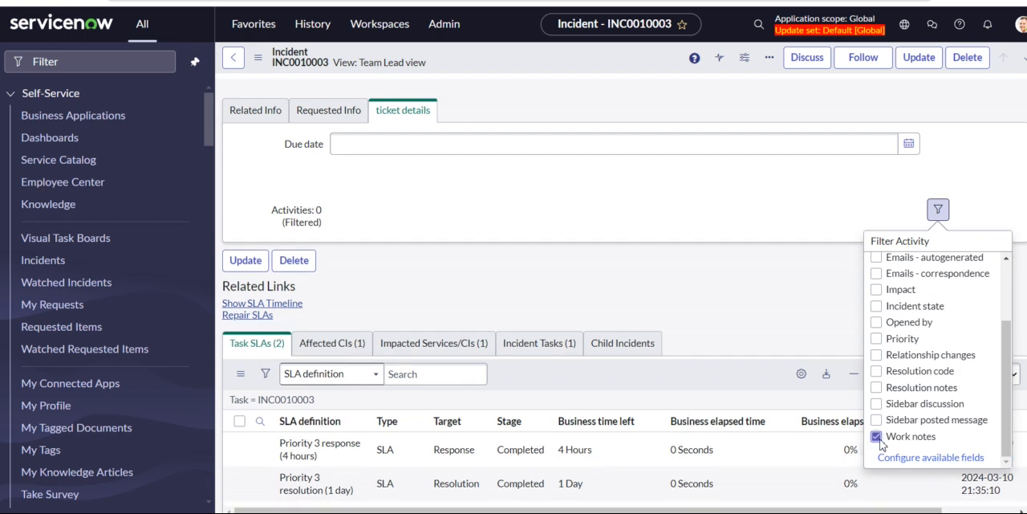
{"action": "left_click", "coordinate": [877, 387]}
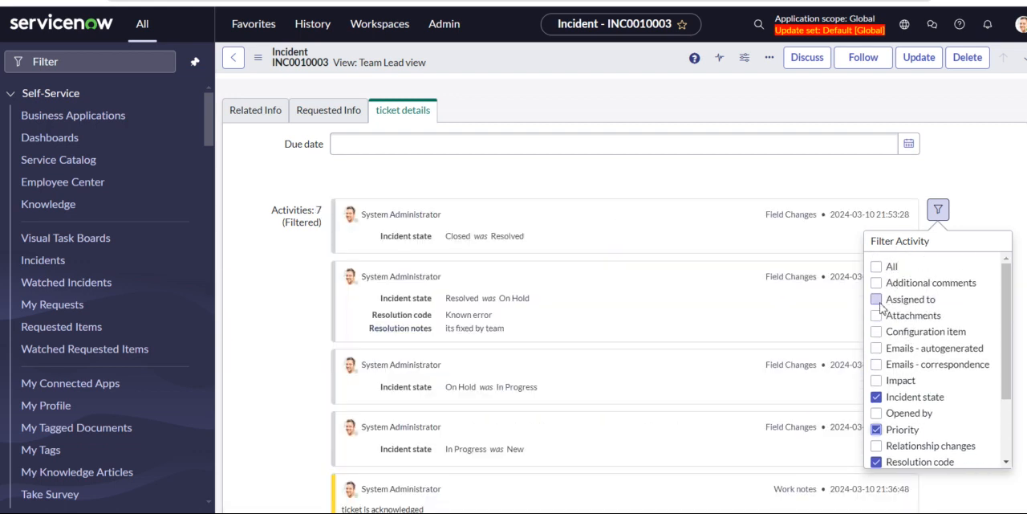
{"action": "left_click", "coordinate": [876, 300]}
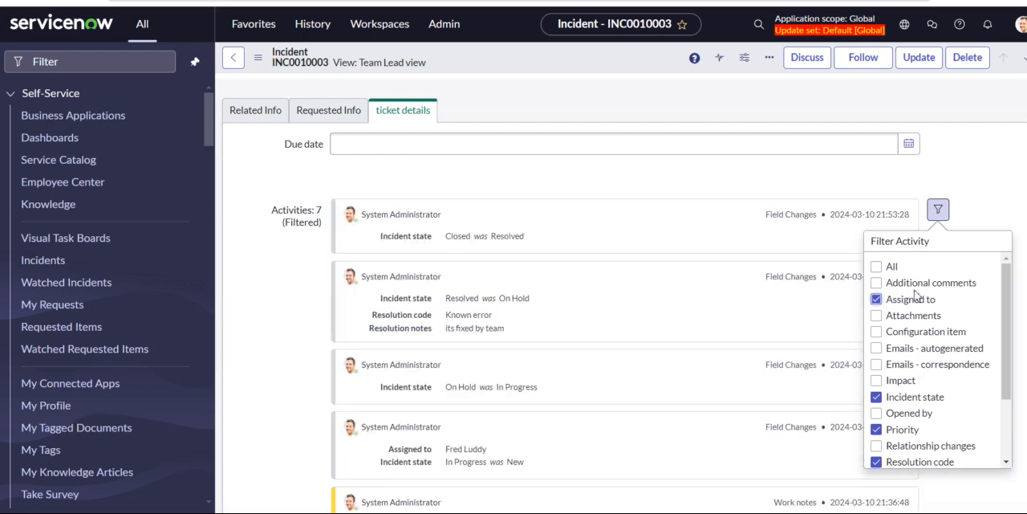
Review the filtered activity entries against the chosen fields, close the activity filter and return to the start of the incident form.
{"action": "scroll", "coordinate": [917, 367], "scroll_direction": "down", "scroll_amount": 1}
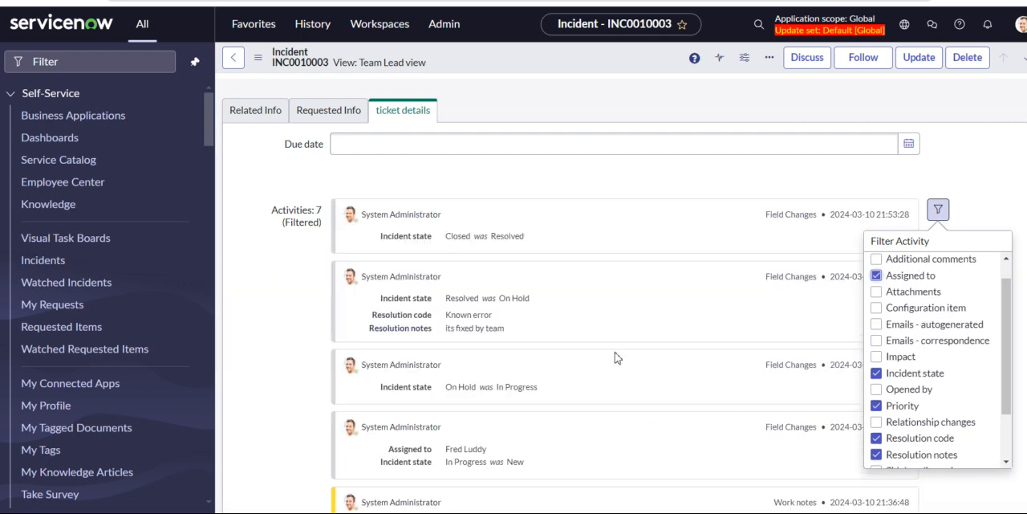
{"action": "scroll", "coordinate": [455, 366], "scroll_direction": "down", "scroll_amount": 2}
{"action": "scroll", "coordinate": [454, 362], "scroll_direction": "up", "scroll_amount": 2}
{"action": "scroll", "coordinate": [457, 362], "scroll_direction": "down", "scroll_amount": 4}
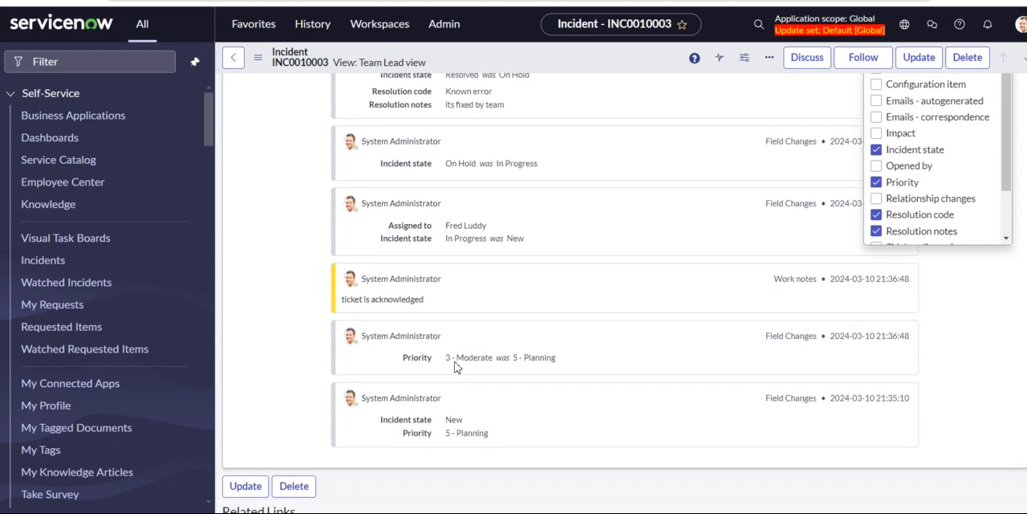
{"action": "scroll", "coordinate": [469, 253], "scroll_direction": "up", "scroll_amount": 6}
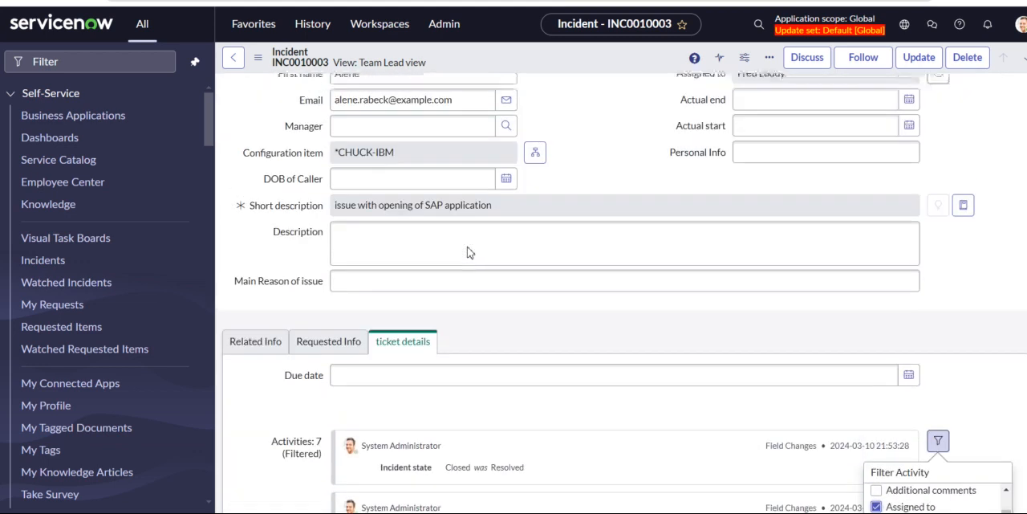
{"action": "scroll", "coordinate": [470, 252], "scroll_direction": "down", "scroll_amount": 4}
{"action": "scroll", "coordinate": [469, 253], "scroll_direction": "down", "scroll_amount": 1}
{"action": "scroll", "coordinate": [470, 250], "scroll_direction": "up", "scroll_amount": 3}
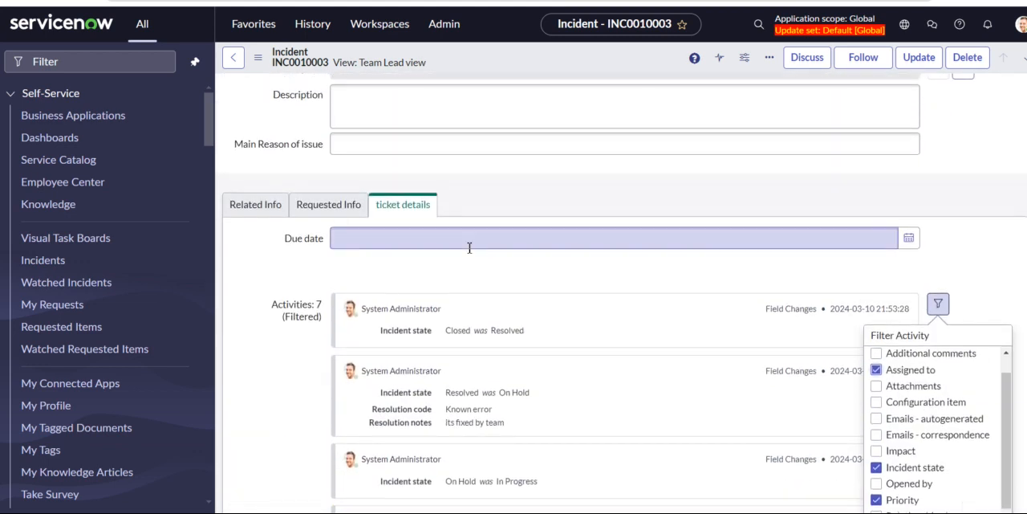
{"action": "scroll", "coordinate": [470, 248], "scroll_direction": "down", "scroll_amount": 4}
{"action": "scroll", "coordinate": [470, 249], "scroll_direction": "up", "scroll_amount": 2}
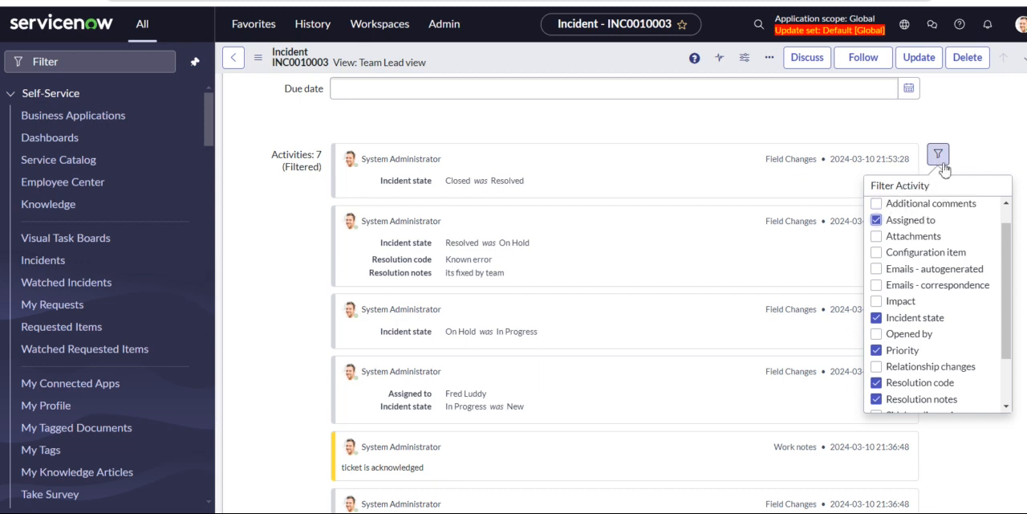
{"action": "left_click", "coordinate": [993, 117]}
{"action": "scroll", "coordinate": [772, 228], "scroll_direction": "up", "scroll_amount": 1}
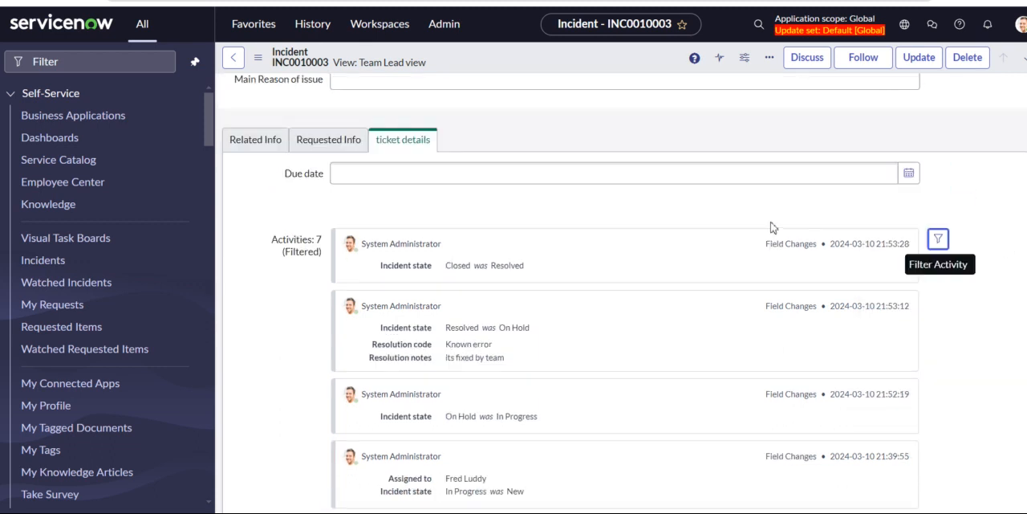
{"action": "scroll", "coordinate": [773, 228], "scroll_direction": "up", "scroll_amount": 4}
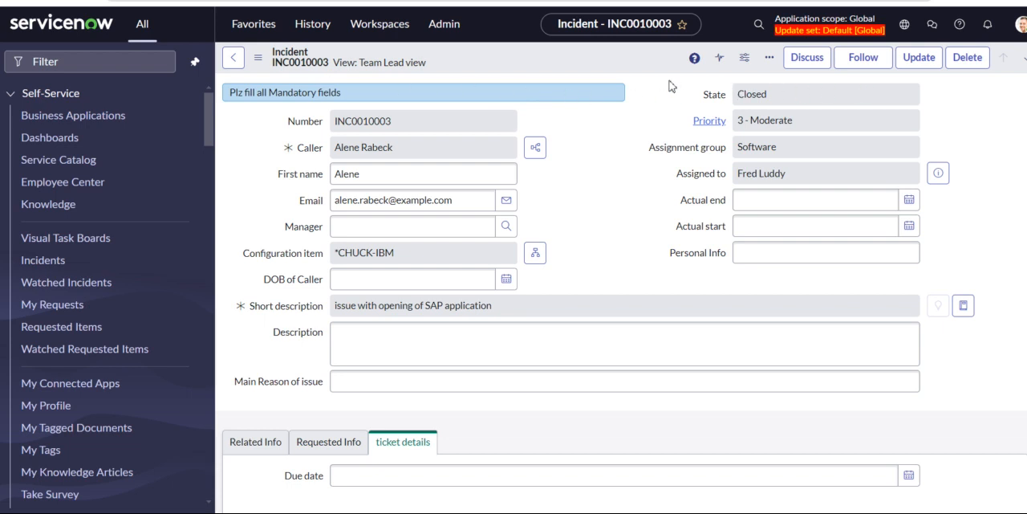
Look through the incident form from its header fields to the filtered activity entries and return to the start.
{"action": "scroll", "coordinate": [620, 235], "scroll_direction": "down", "scroll_amount": 2}
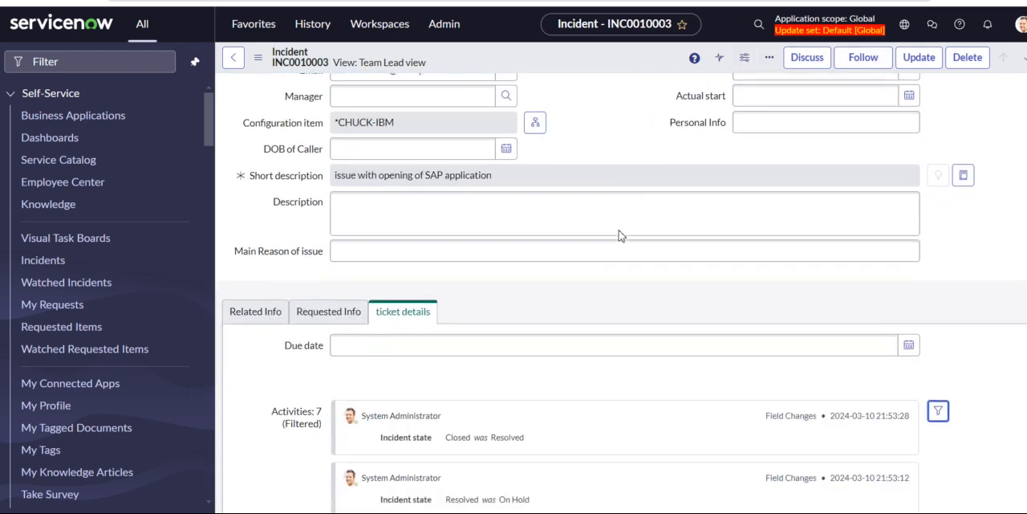
{"action": "scroll", "coordinate": [619, 235], "scroll_direction": "down", "scroll_amount": 8}
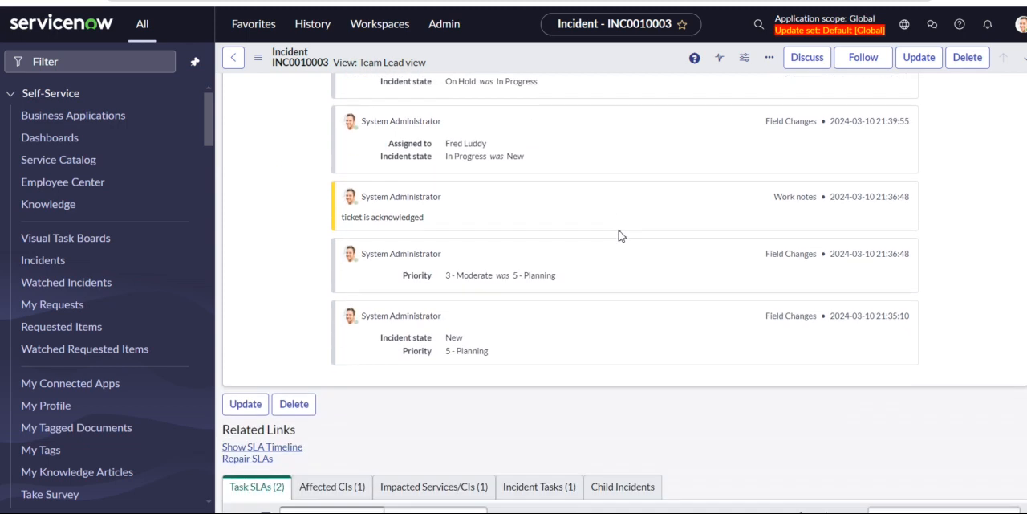
{"action": "scroll", "coordinate": [619, 235], "scroll_direction": "up", "scroll_amount": 10}
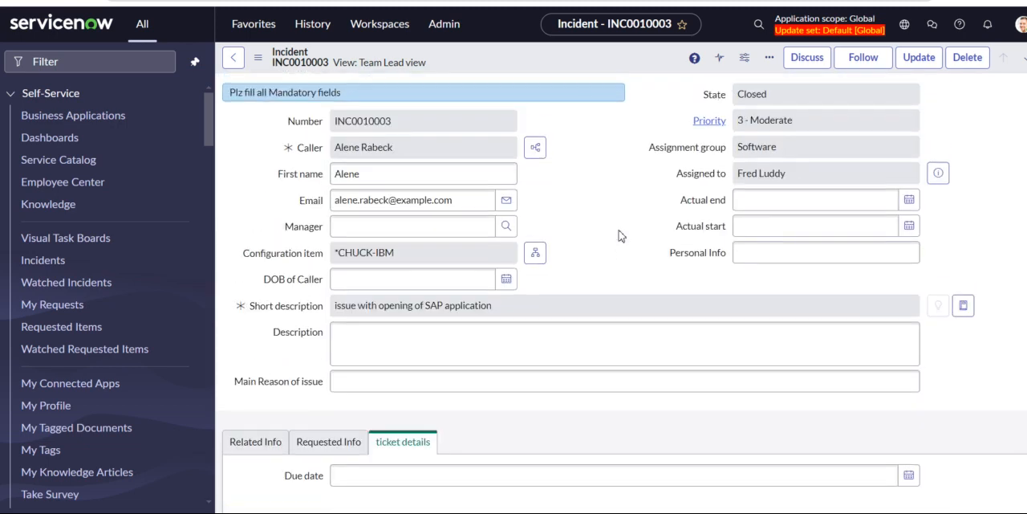
Show the Related Info section of the incident and review its resolution code, resolution notes and resolved date alongside the main form fields.
{"action": "scroll", "coordinate": [507, 328], "scroll_direction": "down", "scroll_amount": 1}
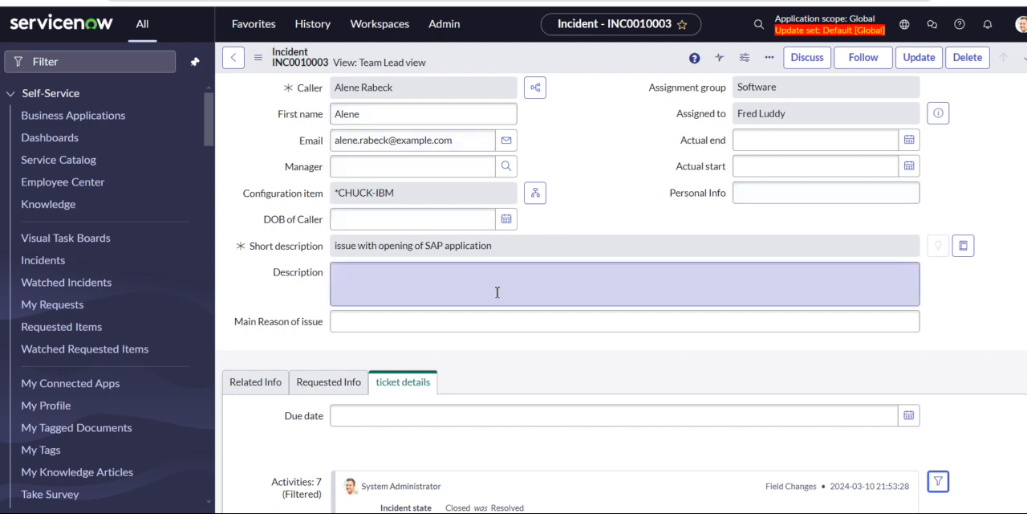
{"action": "scroll", "coordinate": [495, 293], "scroll_direction": "down", "scroll_amount": 3}
{"action": "left_click", "coordinate": [272, 176]}
{"action": "scroll", "coordinate": [562, 211], "scroll_direction": "up", "scroll_amount": 4}
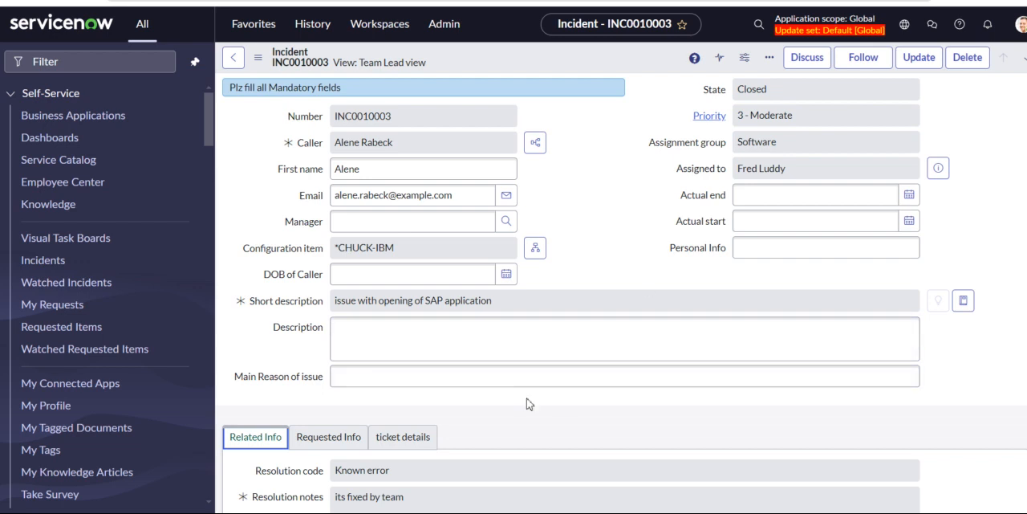
{"action": "scroll", "coordinate": [527, 403], "scroll_direction": "down", "scroll_amount": 1}
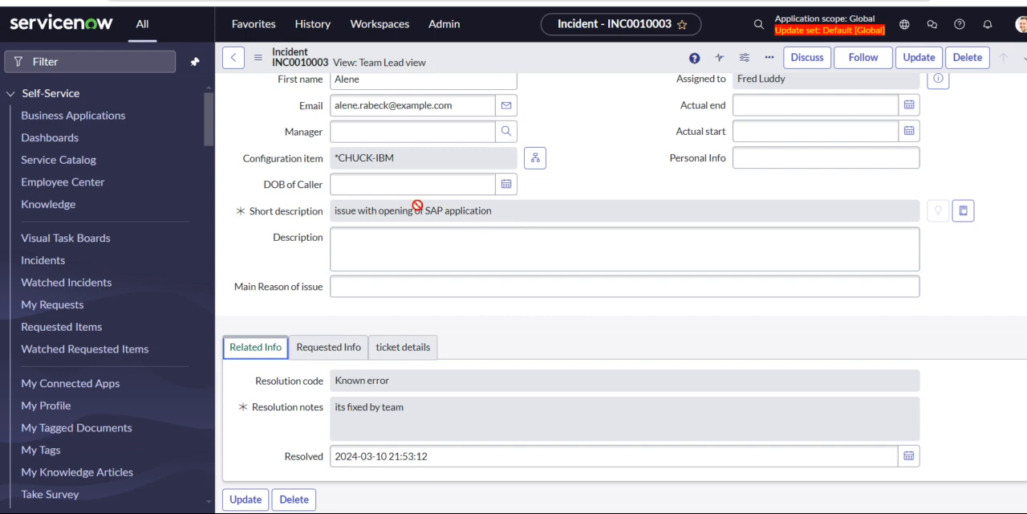
{"action": "scroll", "coordinate": [491, 322], "scroll_direction": "down", "scroll_amount": 1}
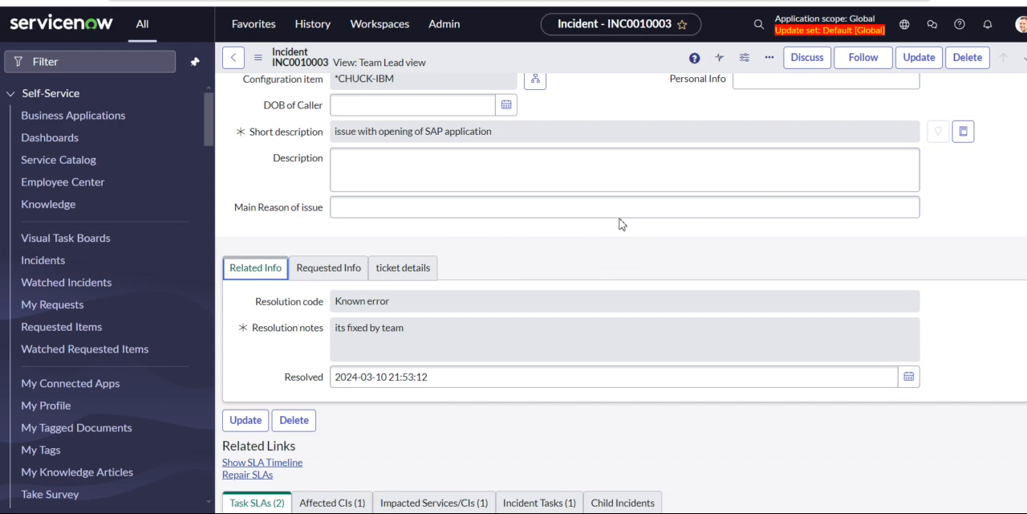
{"action": "scroll", "coordinate": [571, 253], "scroll_direction": "up", "scroll_amount": 3}
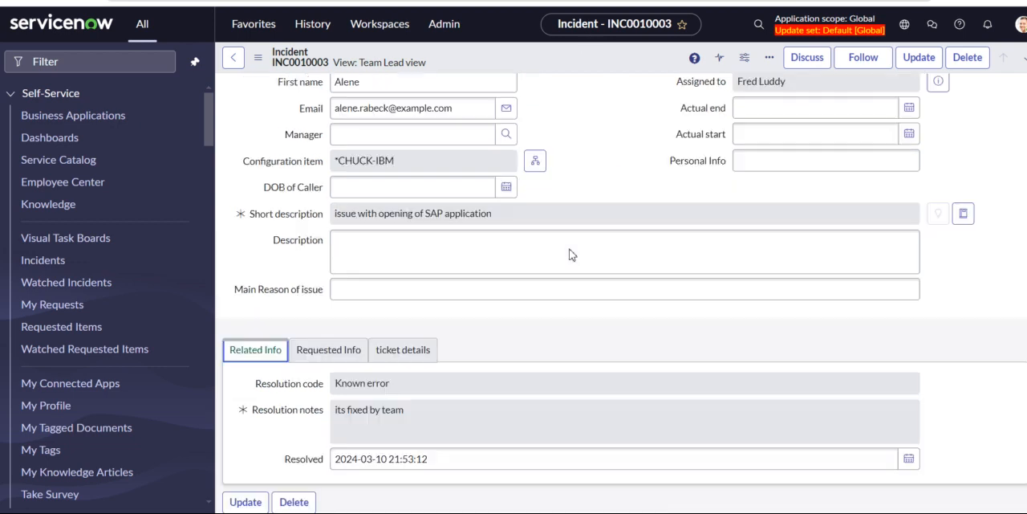